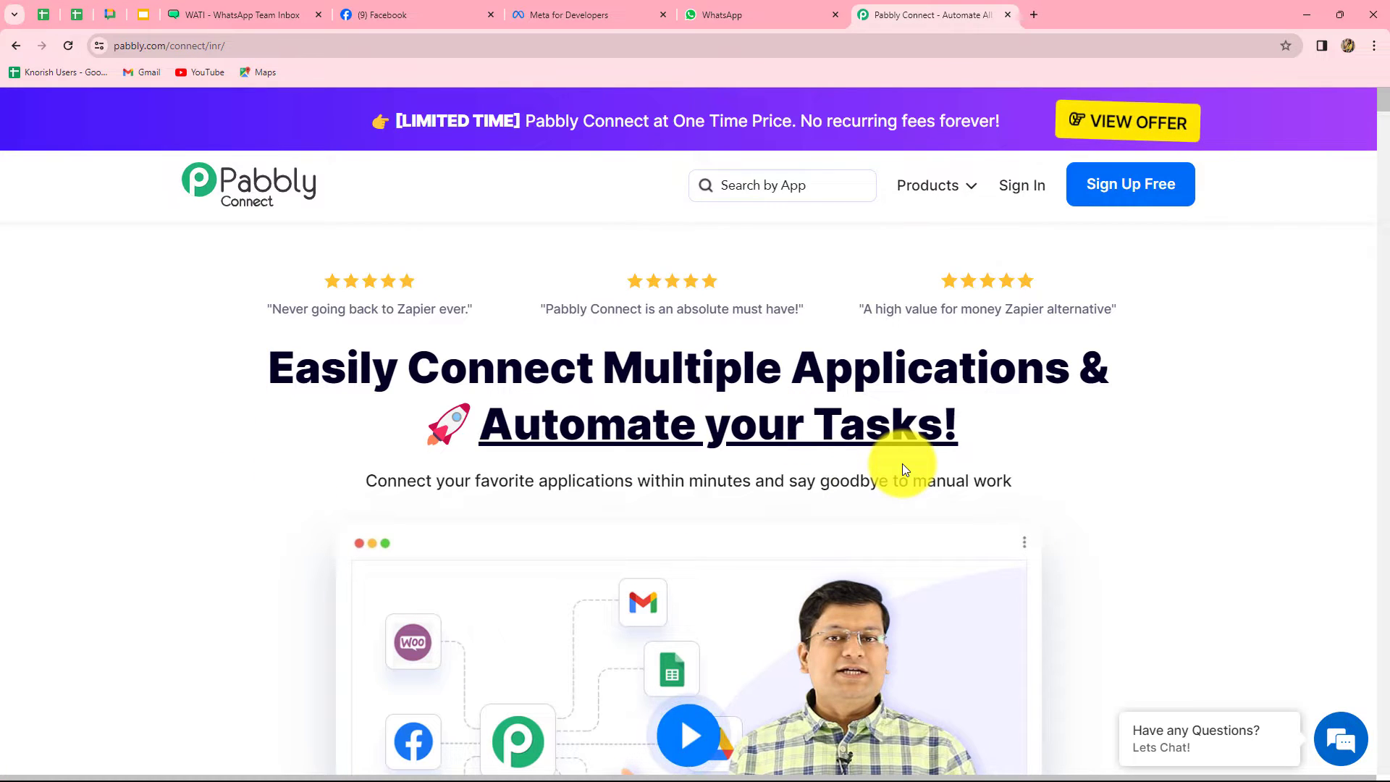
Sign in to Pabbly and open the empty Pabbly Connect dashboard to start a new workflow
{"action": "left_click", "coordinate": [1020, 185]}
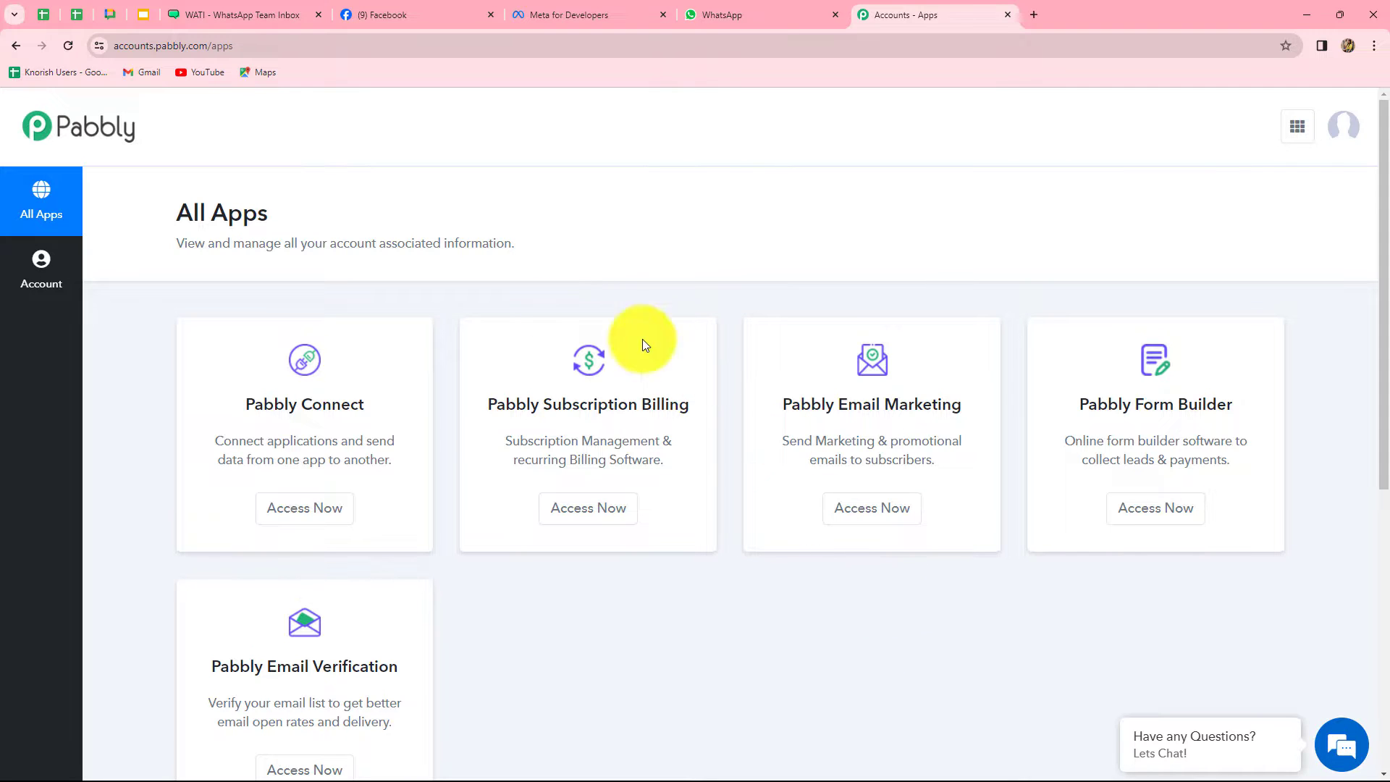
{"action": "left_click", "coordinate": [311, 514]}
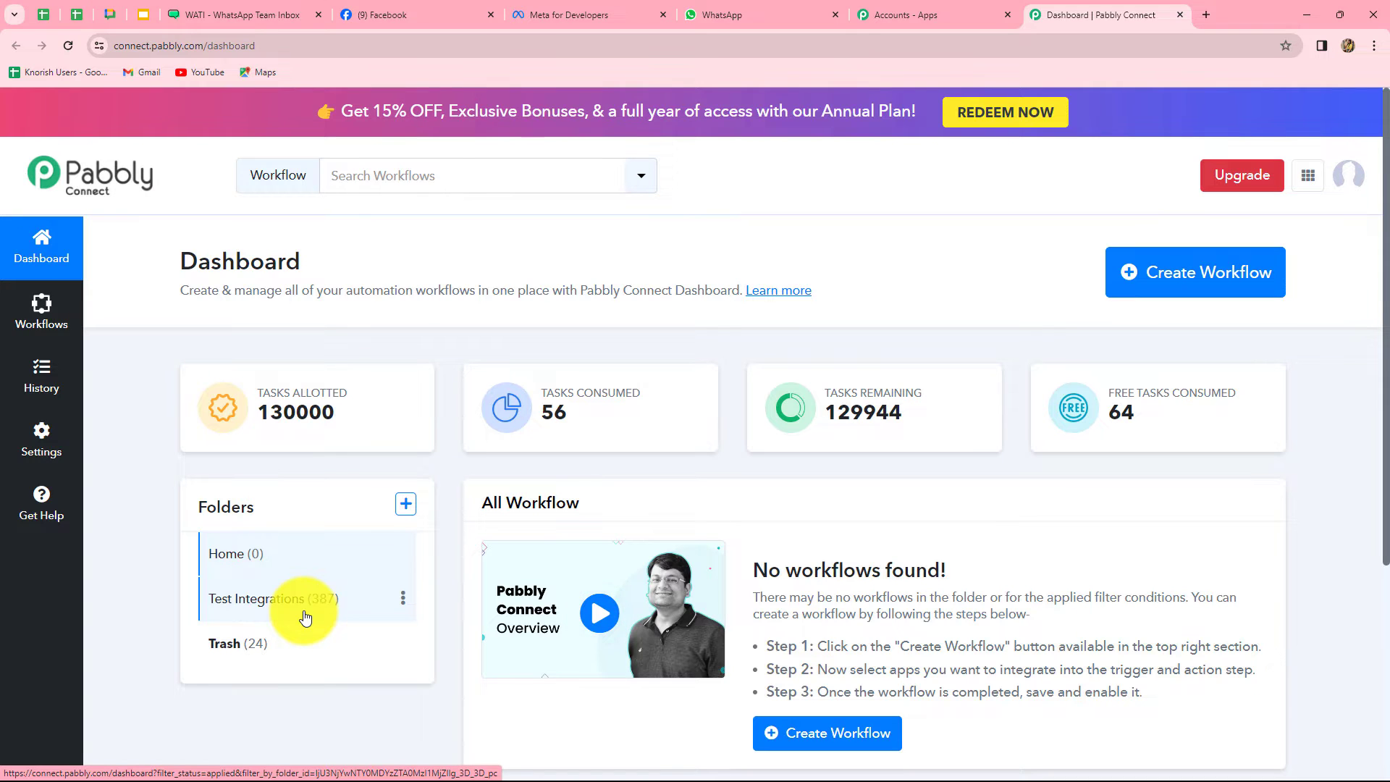
{"action": "left_click", "coordinate": [1159, 293]}
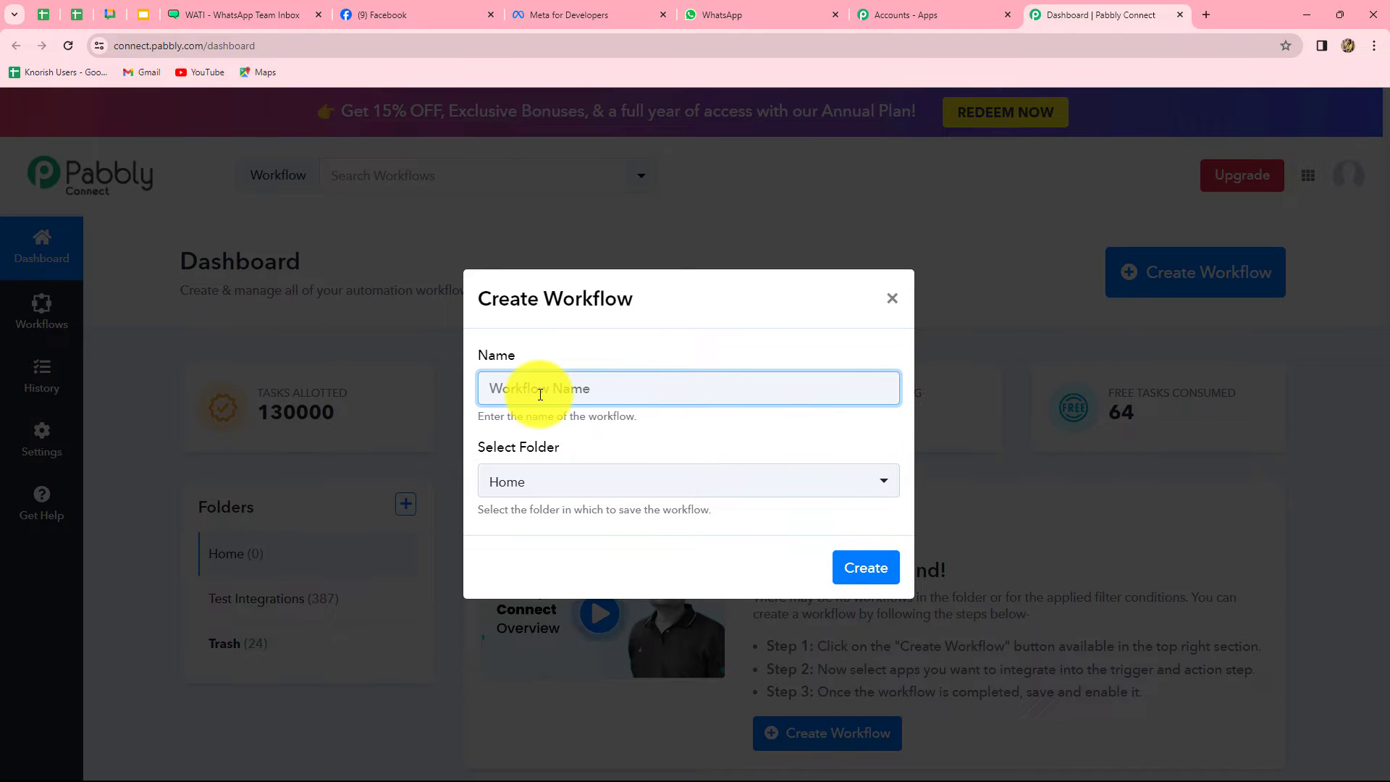
Create the workflow 'Instantly Get Facebook Lead Alert on WhatsApp' in the Test Integrations folder
{"action": "type", "text": "Instantly Get Facebook Lead Alert on WhatsApp"}
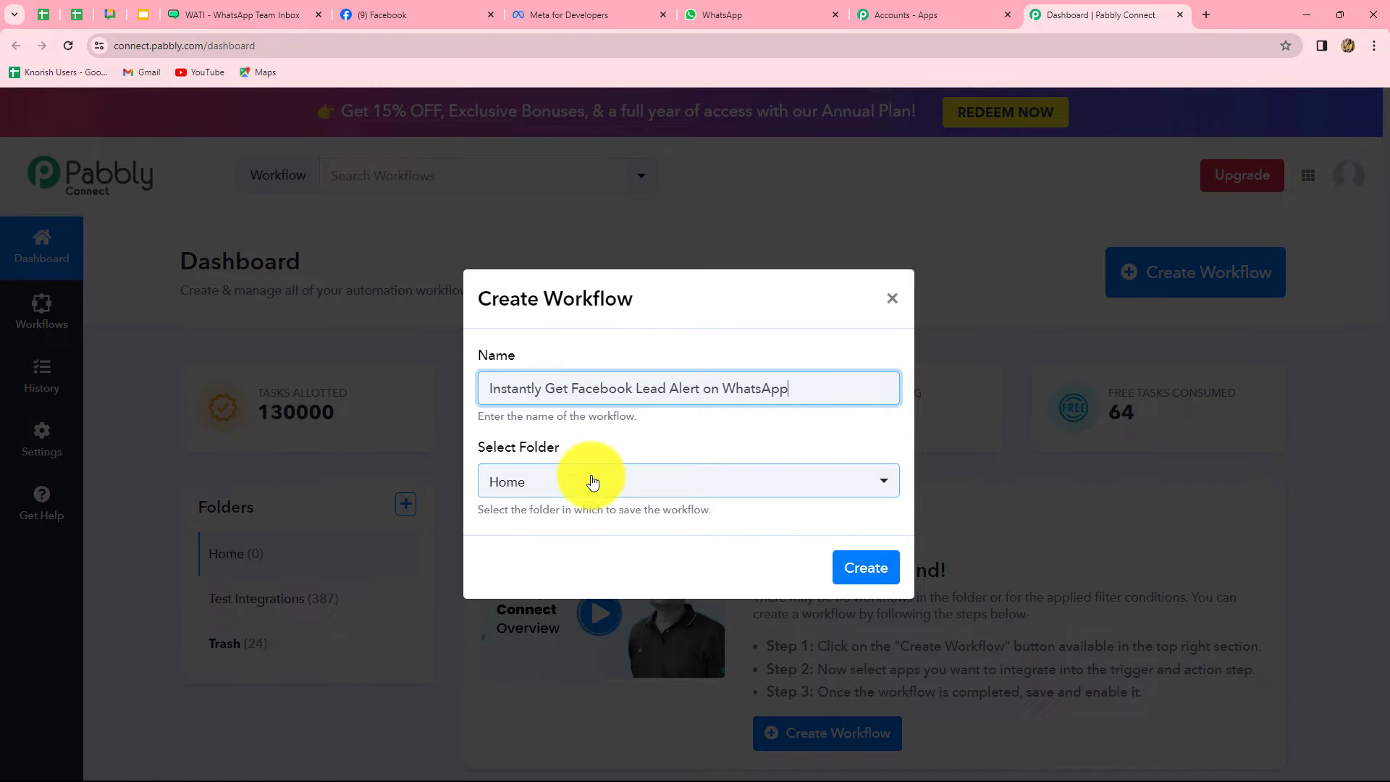
{"action": "left_click", "coordinate": [594, 480]}
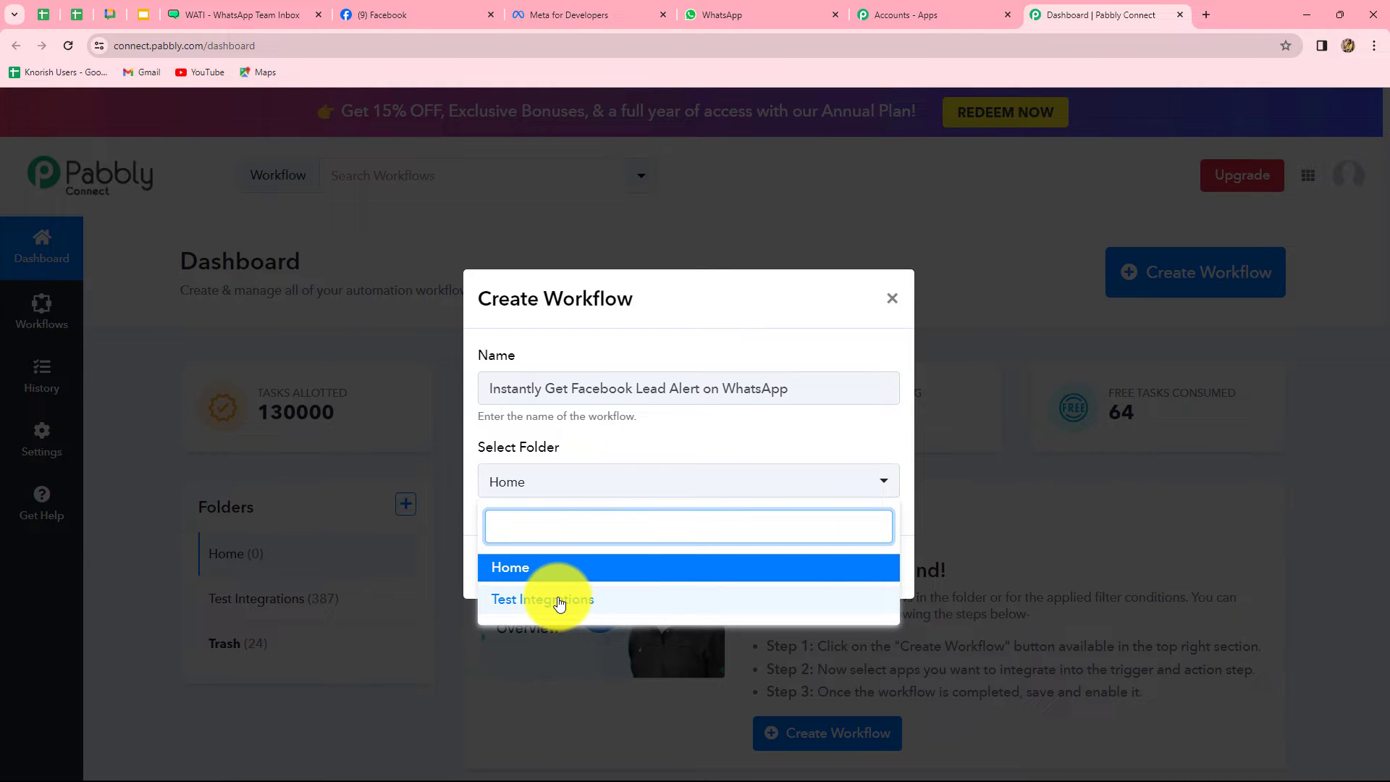
{"action": "left_click", "coordinate": [559, 601]}
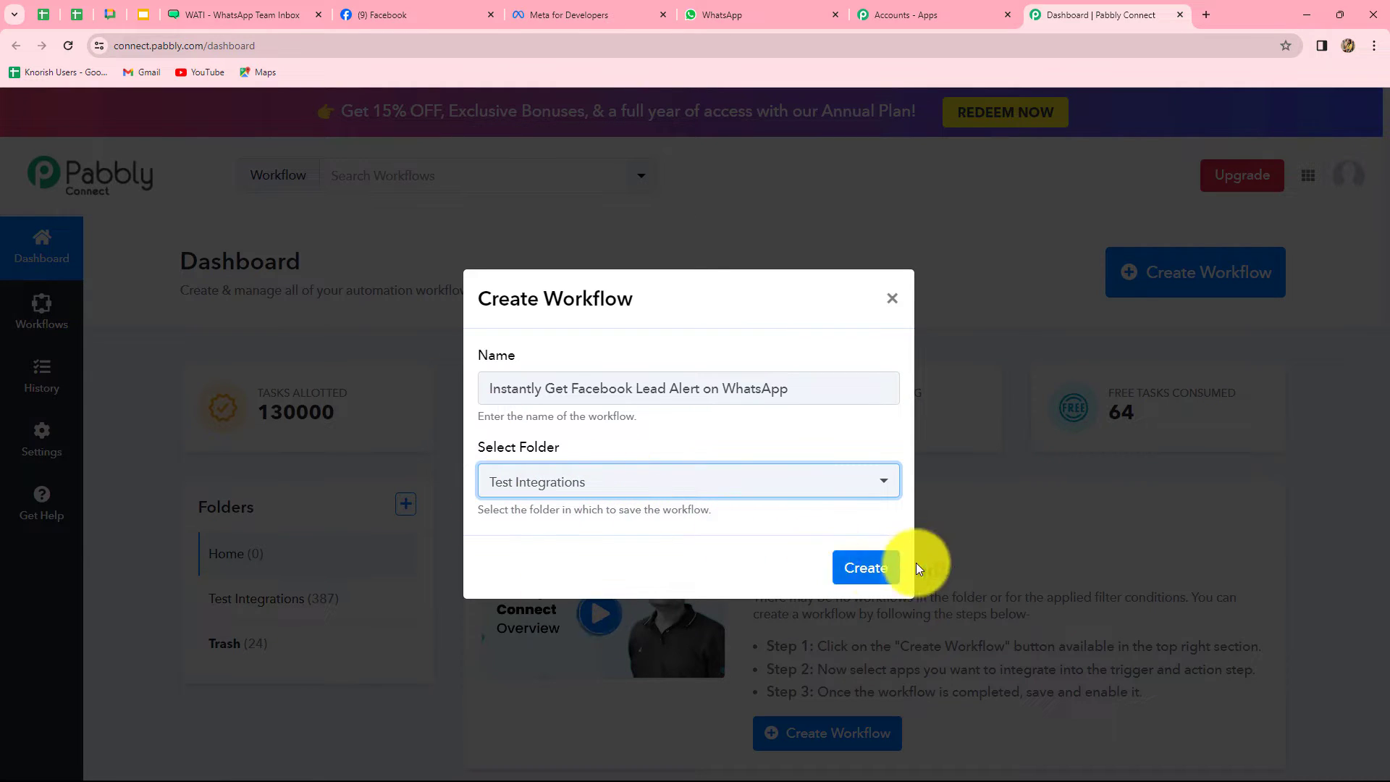
{"action": "left_click", "coordinate": [869, 568]}
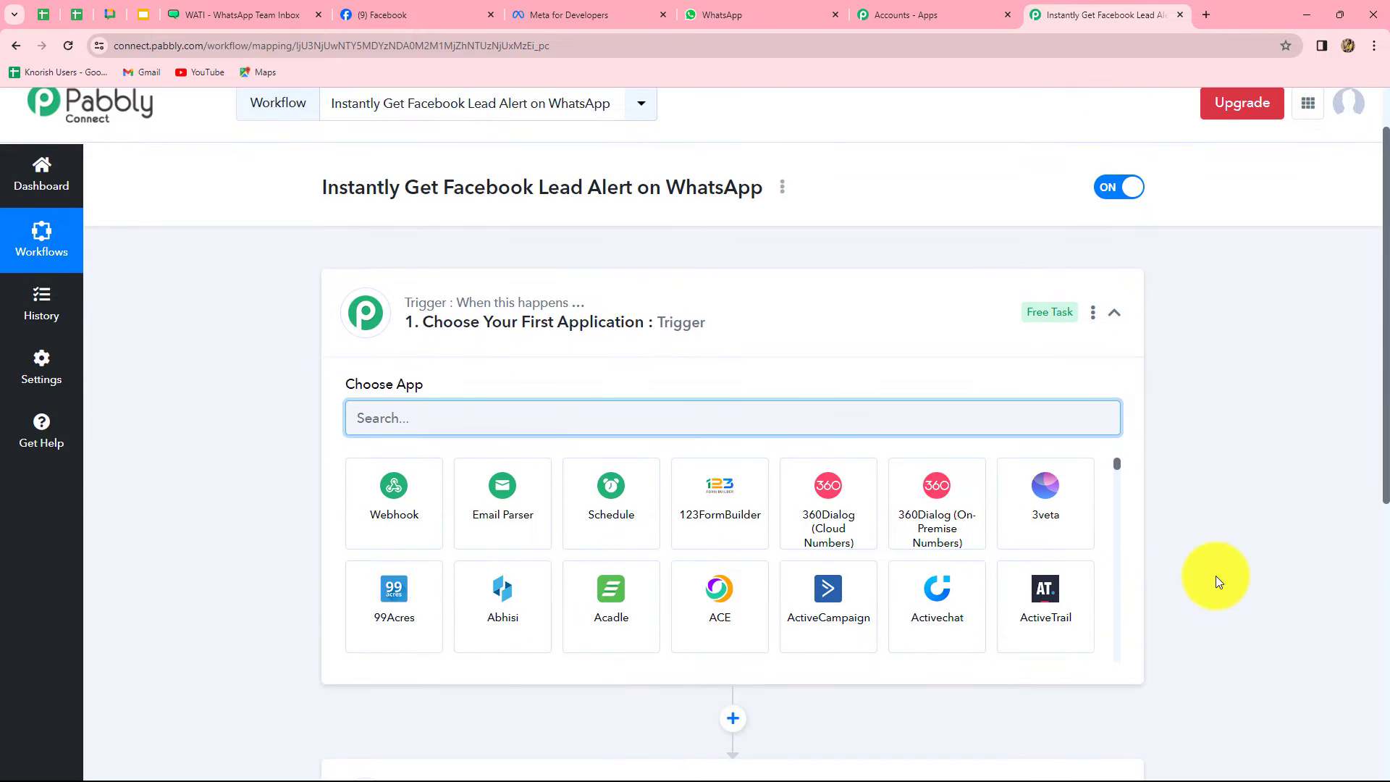
{"action": "scroll", "coordinate": [1214, 575], "scroll_direction": "down", "scroll_amount": 1}
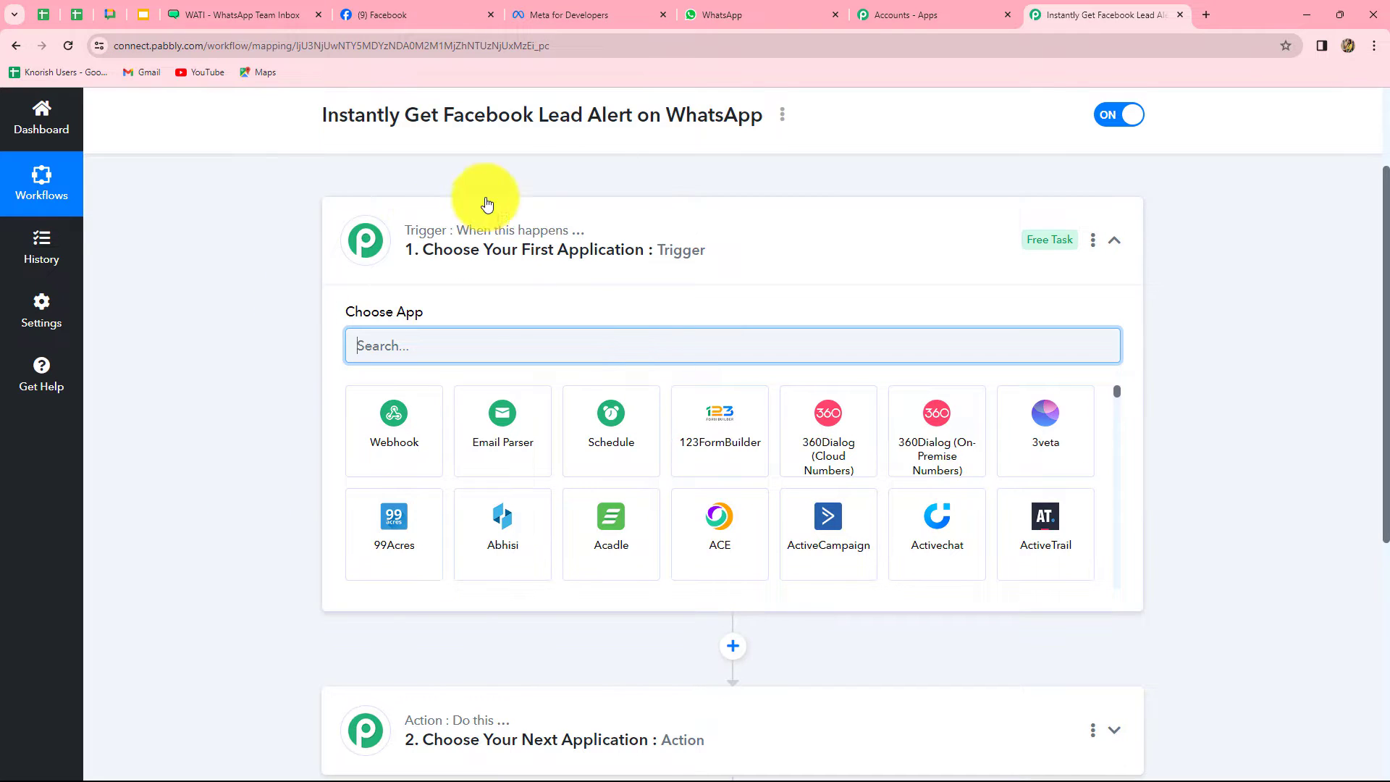
{"action": "scroll", "coordinate": [194, 576], "scroll_direction": "down", "scroll_amount": 1}
{"action": "scroll", "coordinate": [194, 575], "scroll_direction": "down", "scroll_amount": 3}
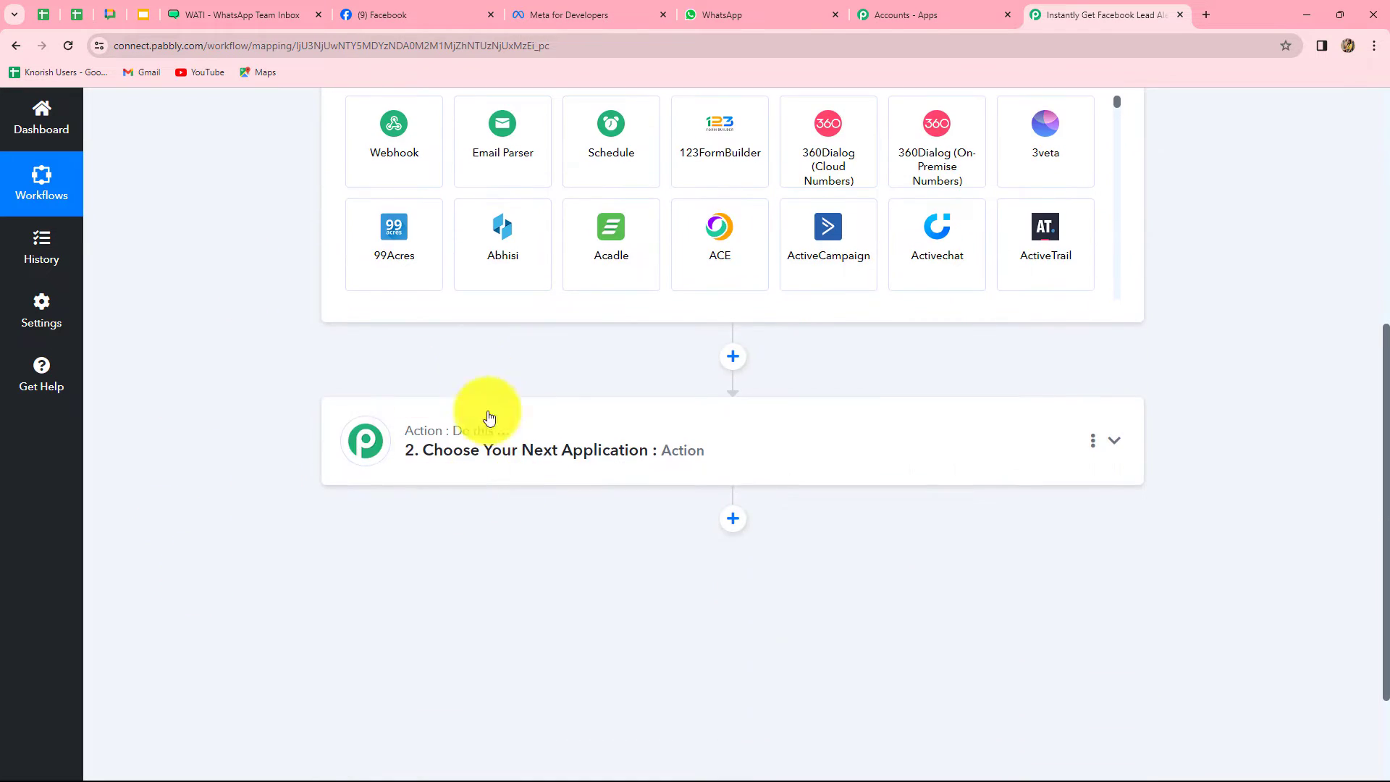
{"action": "scroll", "coordinate": [236, 561], "scroll_direction": "up", "scroll_amount": 3}
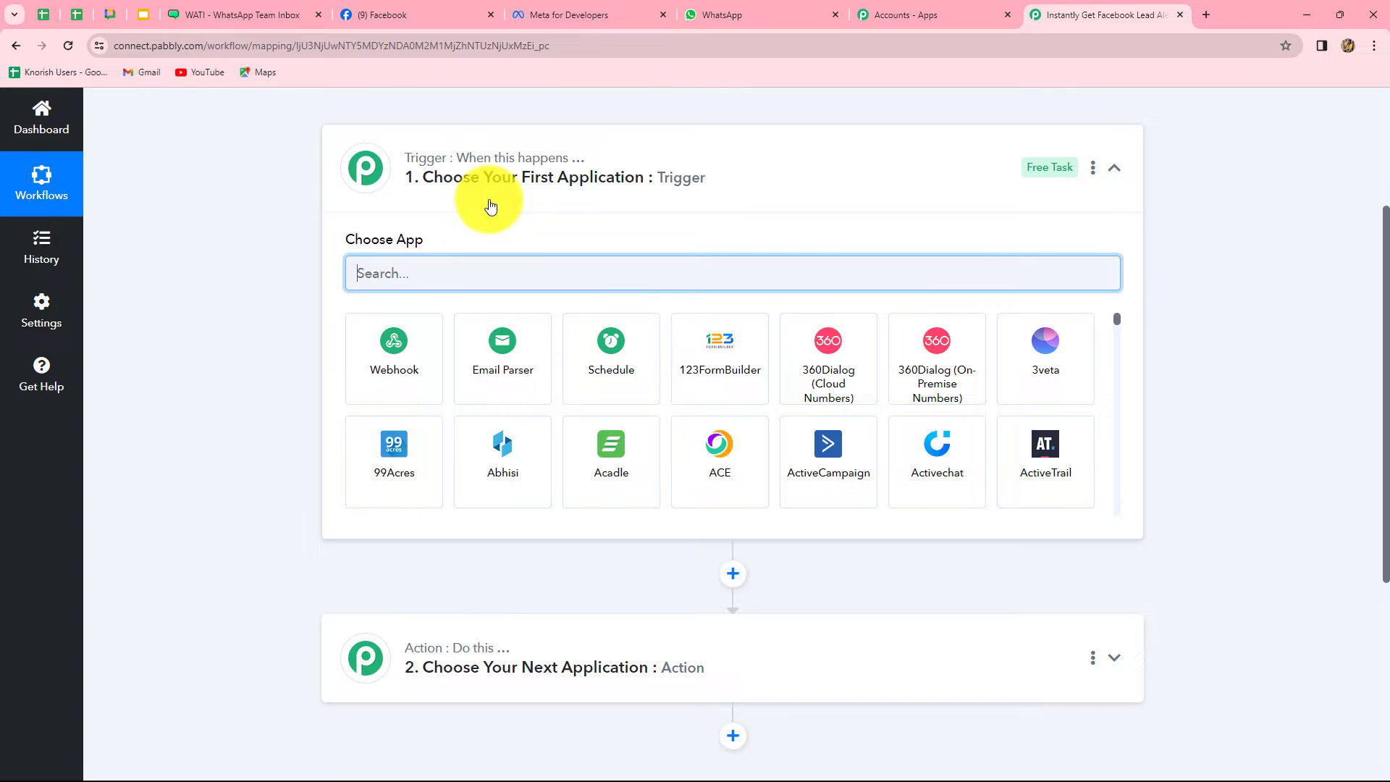
{"action": "mouse_move", "coordinate": [403, 662]}
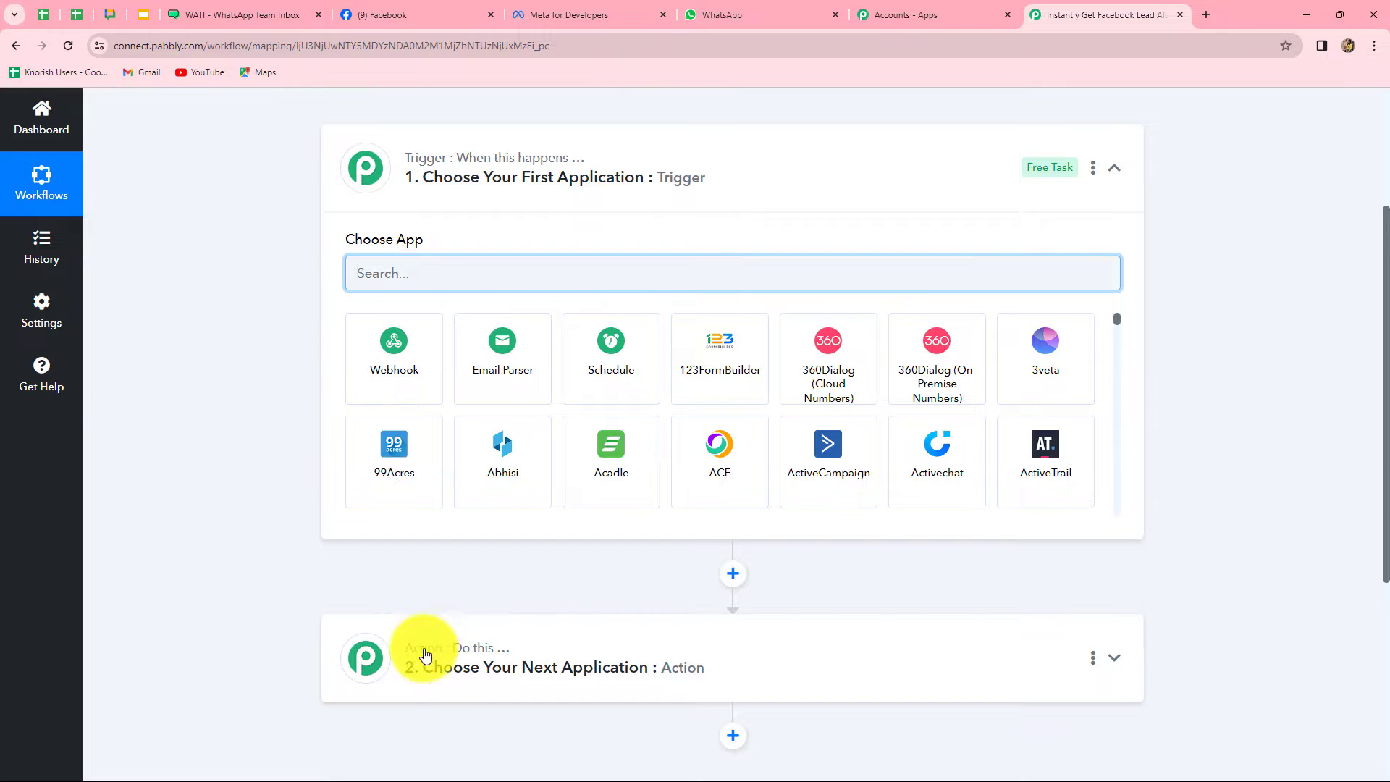
{"action": "mouse_move", "coordinate": [450, 655]}
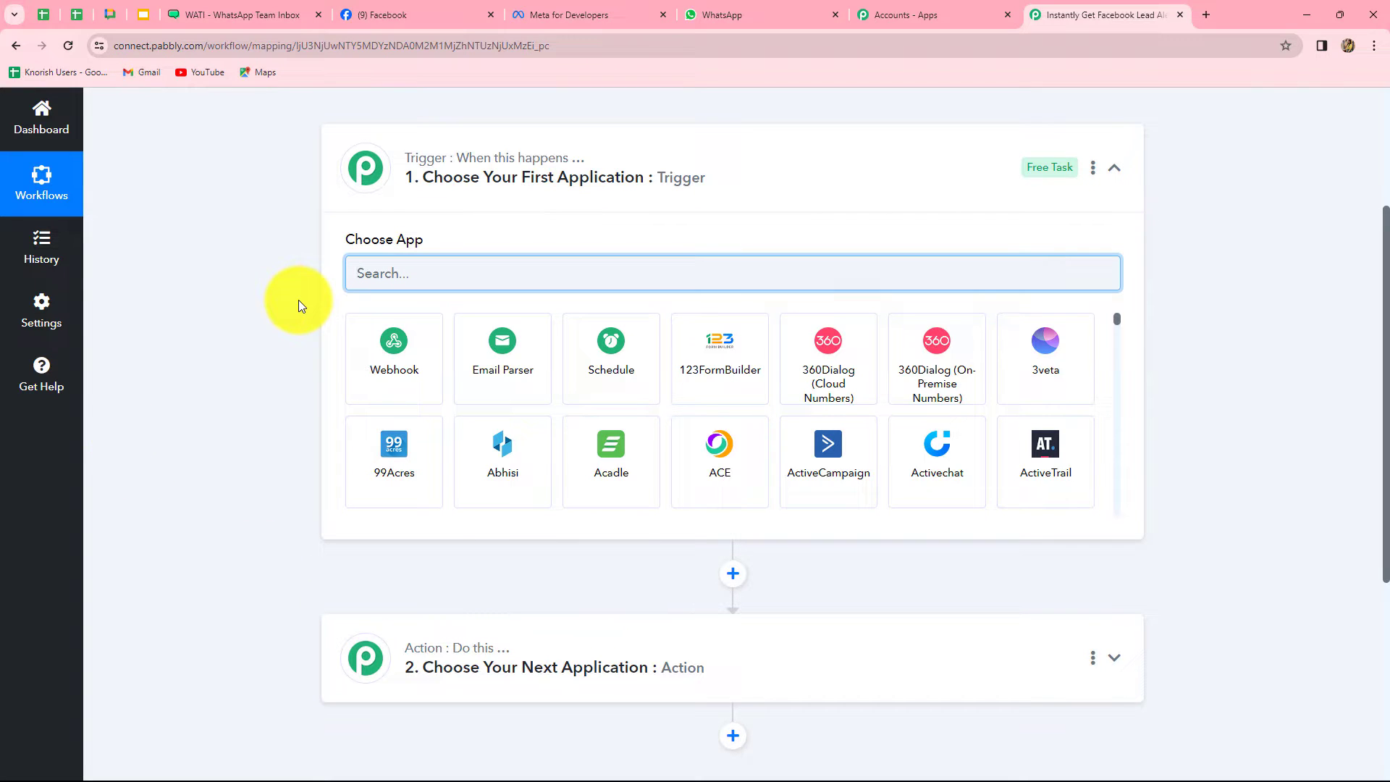
{"action": "left_click", "coordinate": [375, 7]}
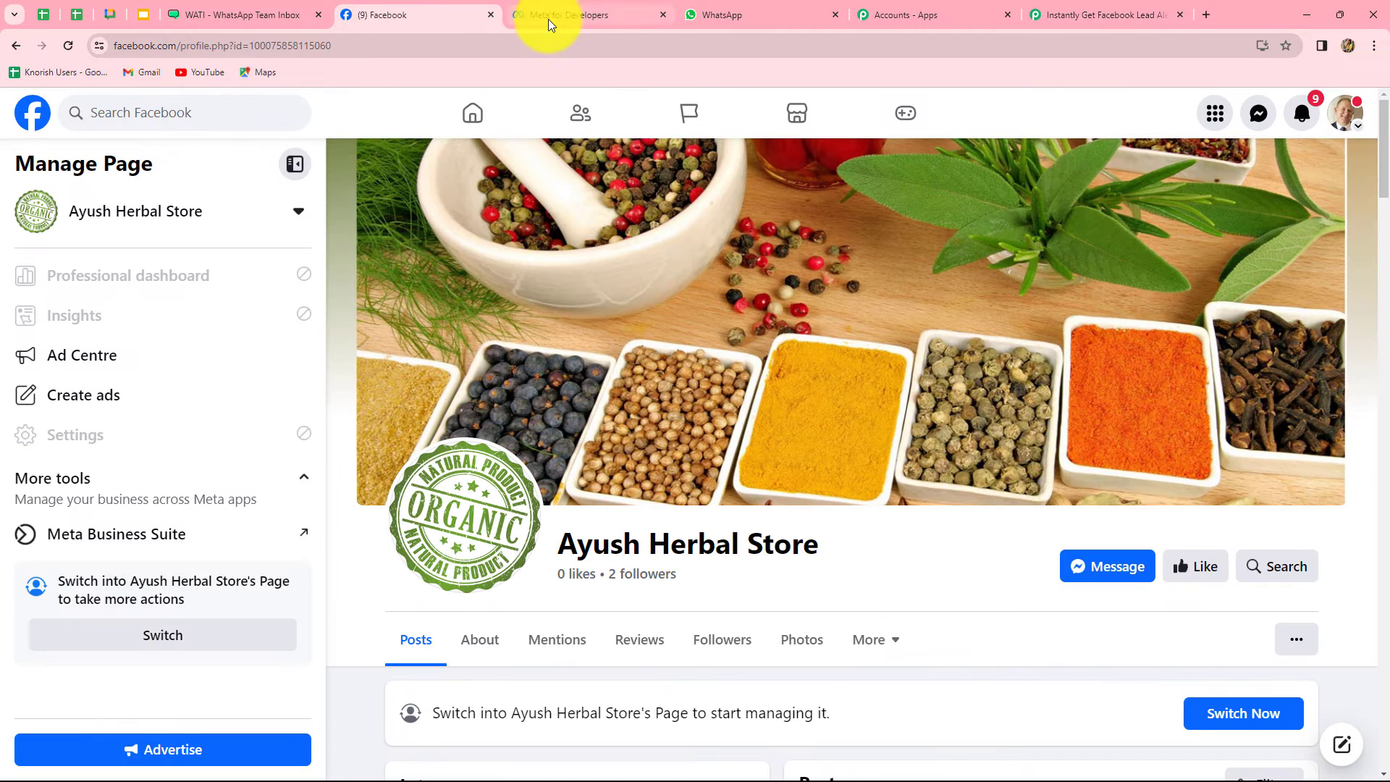
{"action": "left_click", "coordinate": [1078, 7]}
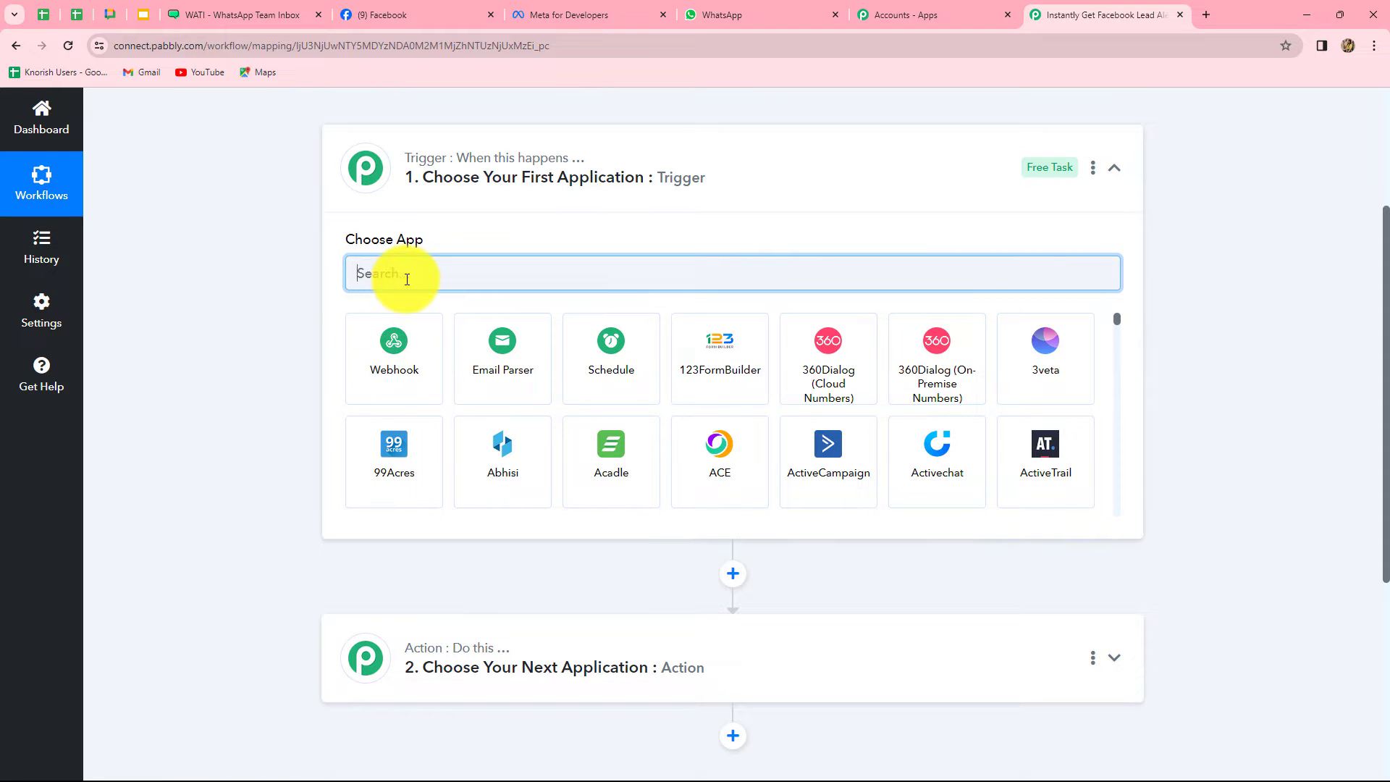
Set the trigger to Facebook Lead Ads with the New Lead (Instant) event and begin connecting
{"action": "type", "text": "Face"}
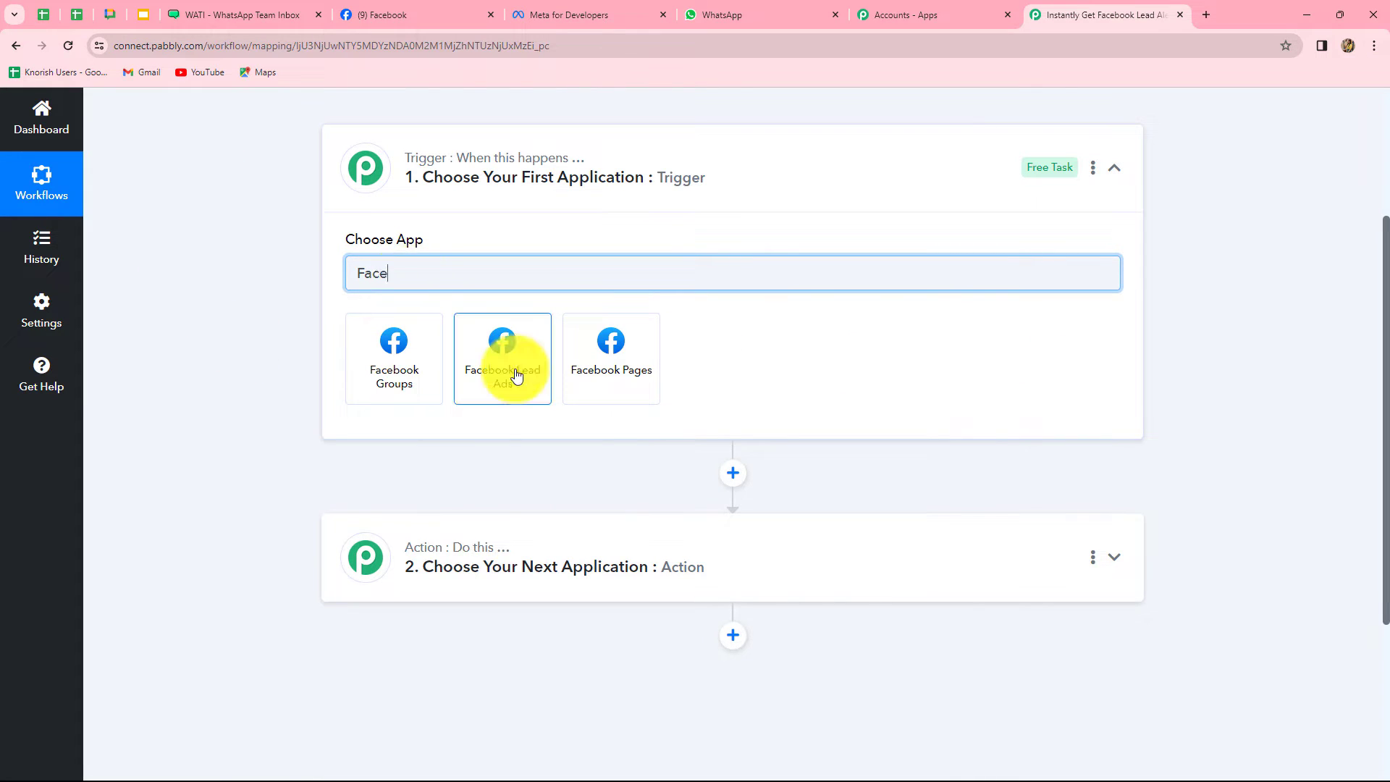
{"action": "left_click", "coordinate": [517, 375]}
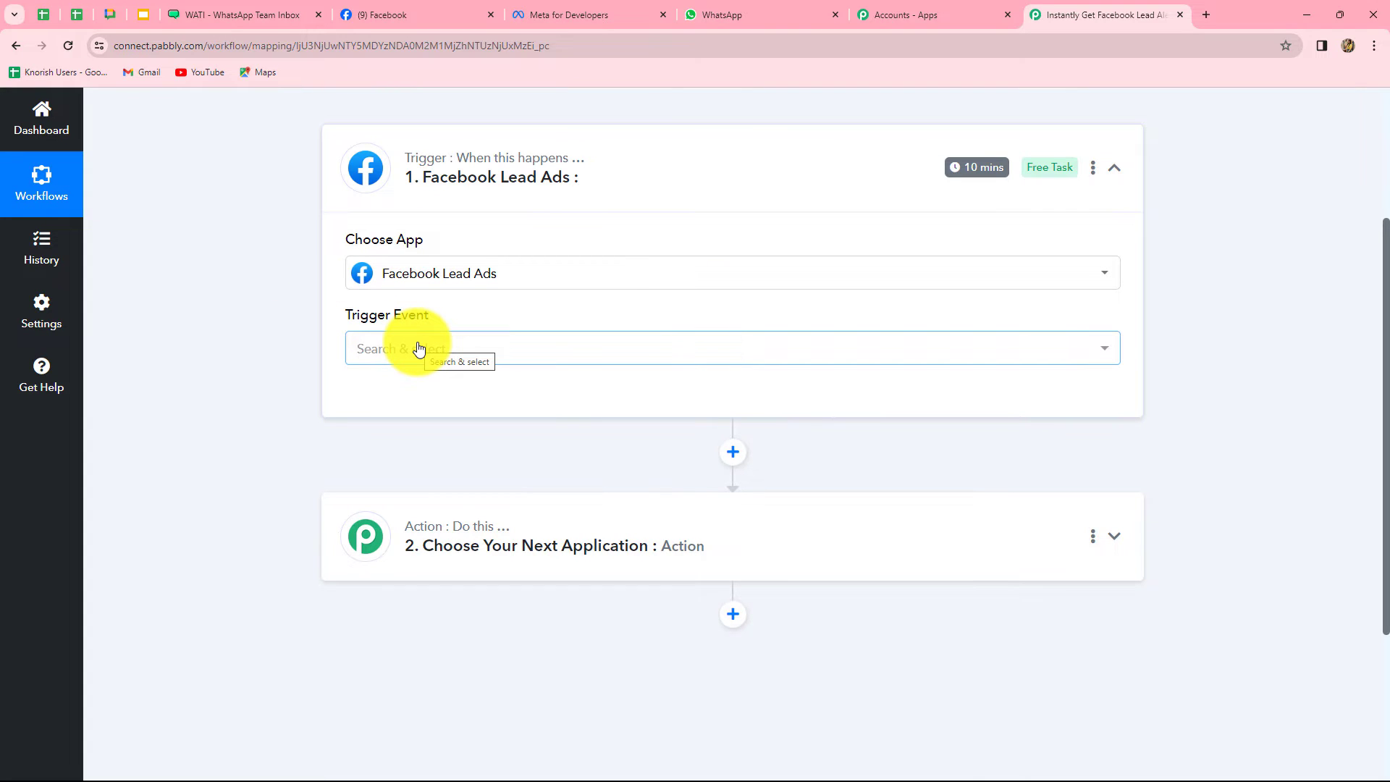
{"action": "left_click", "coordinate": [418, 349]}
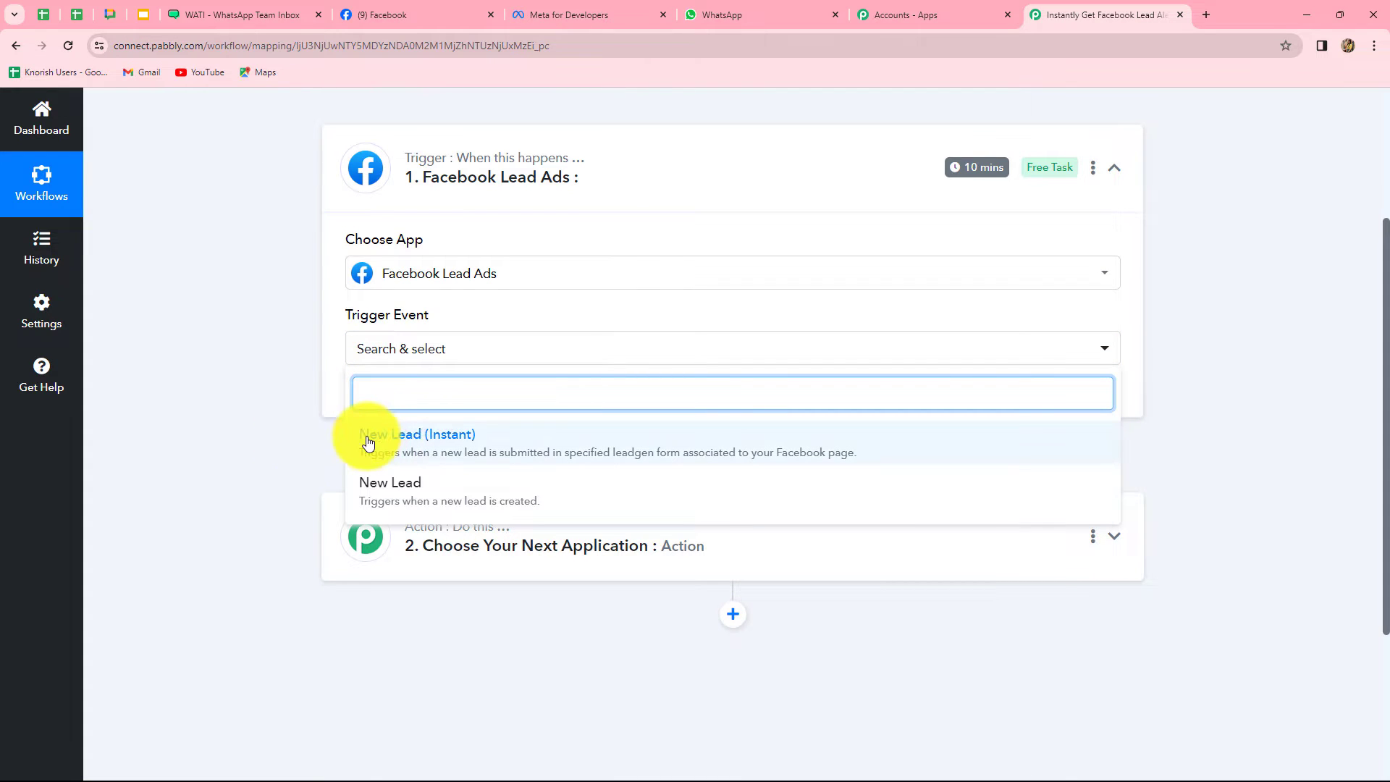
{"action": "left_click", "coordinate": [441, 445]}
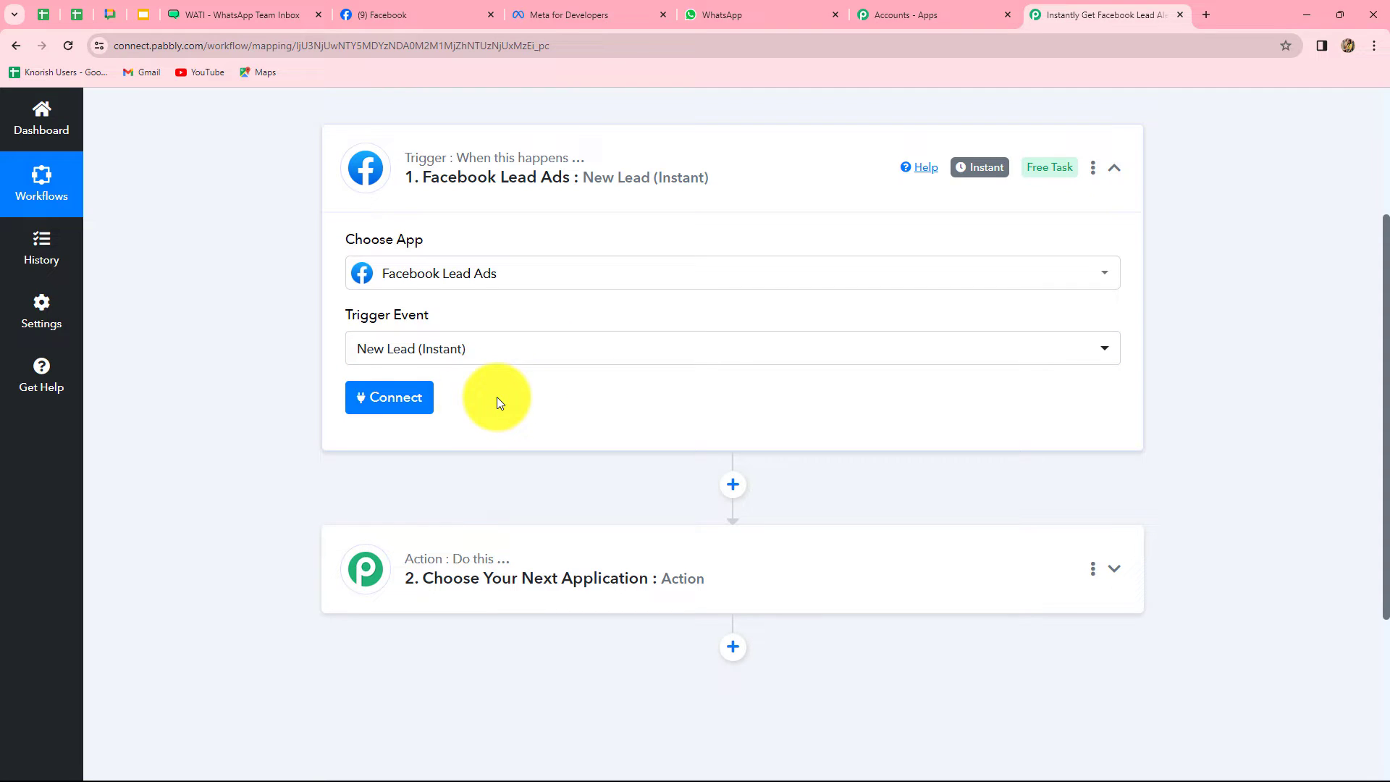
{"action": "left_click", "coordinate": [402, 407]}
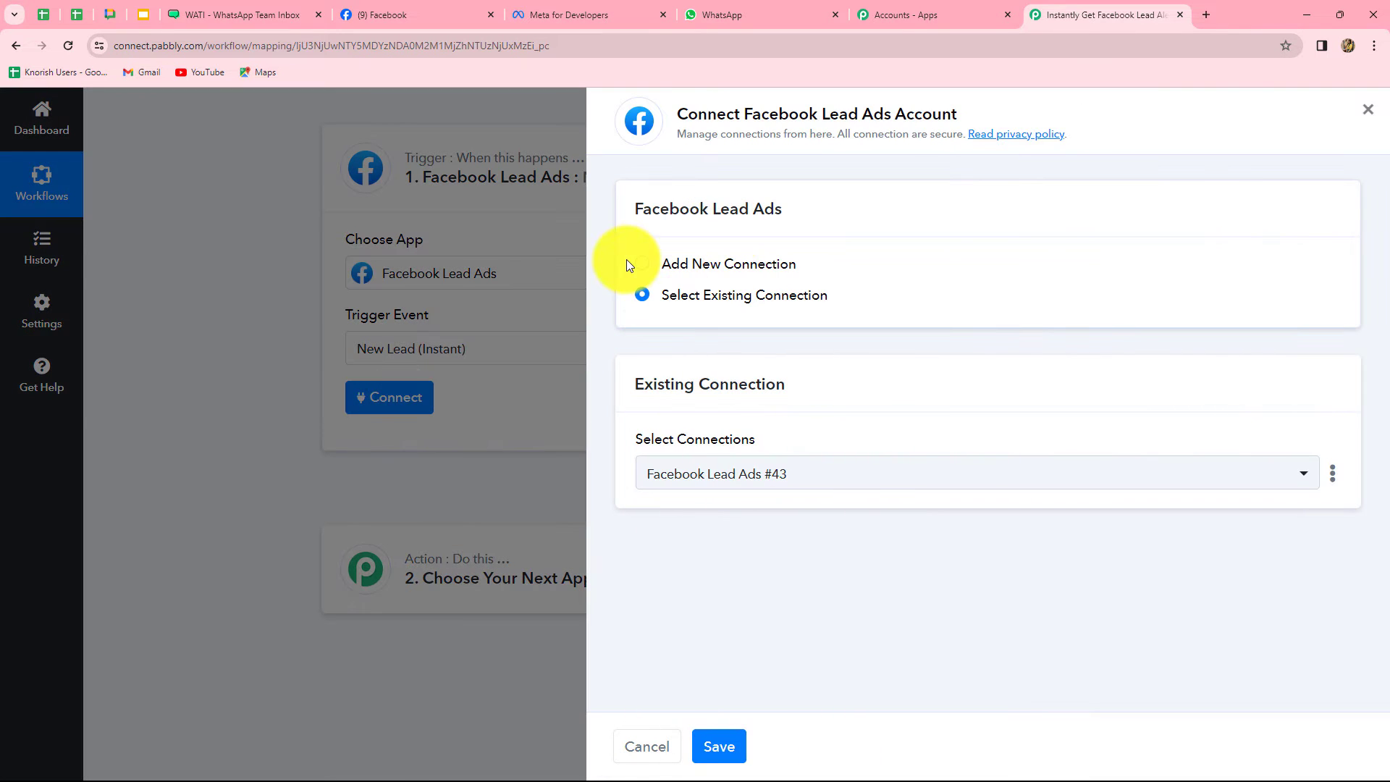
Add a new Facebook Lead Ads connection and authorize it with the Facebook account
{"action": "left_click", "coordinate": [645, 265]}
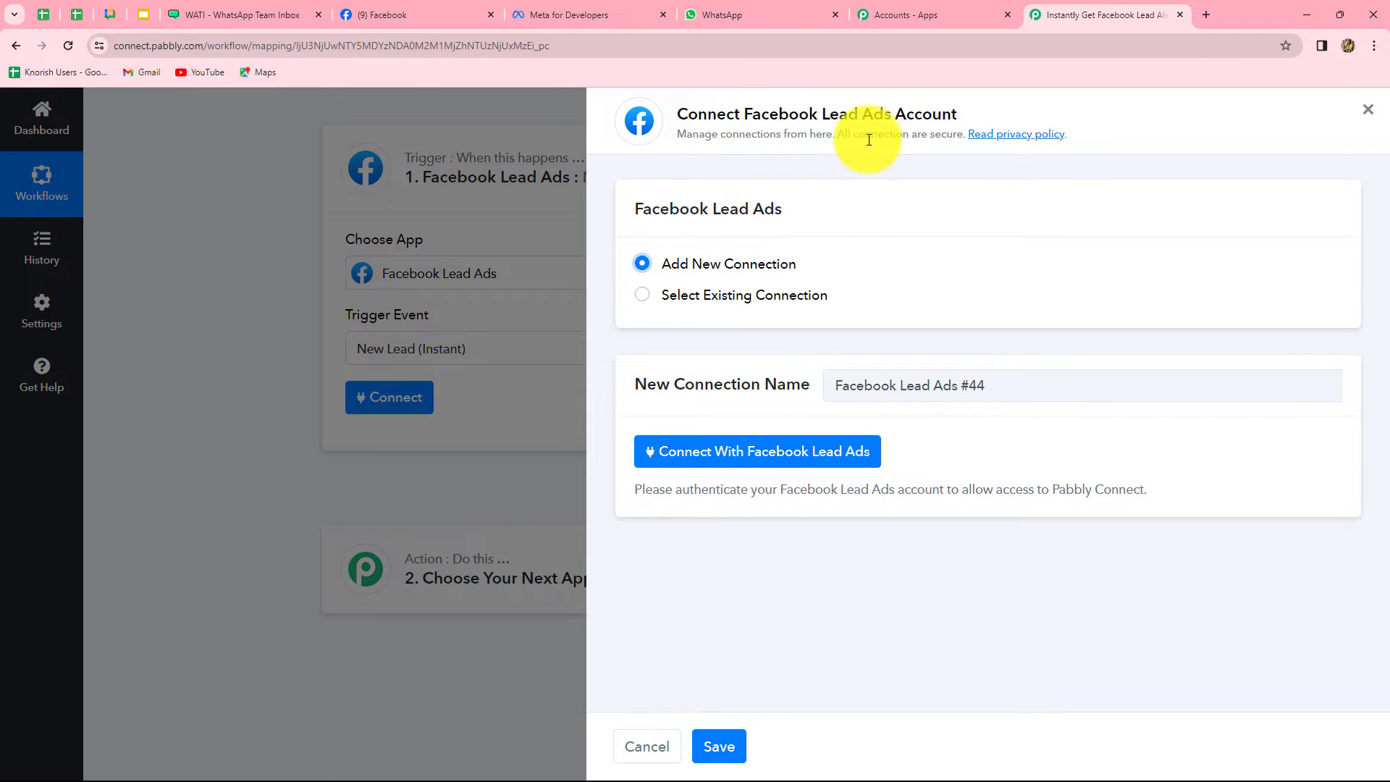
{"action": "left_click", "coordinate": [758, 456]}
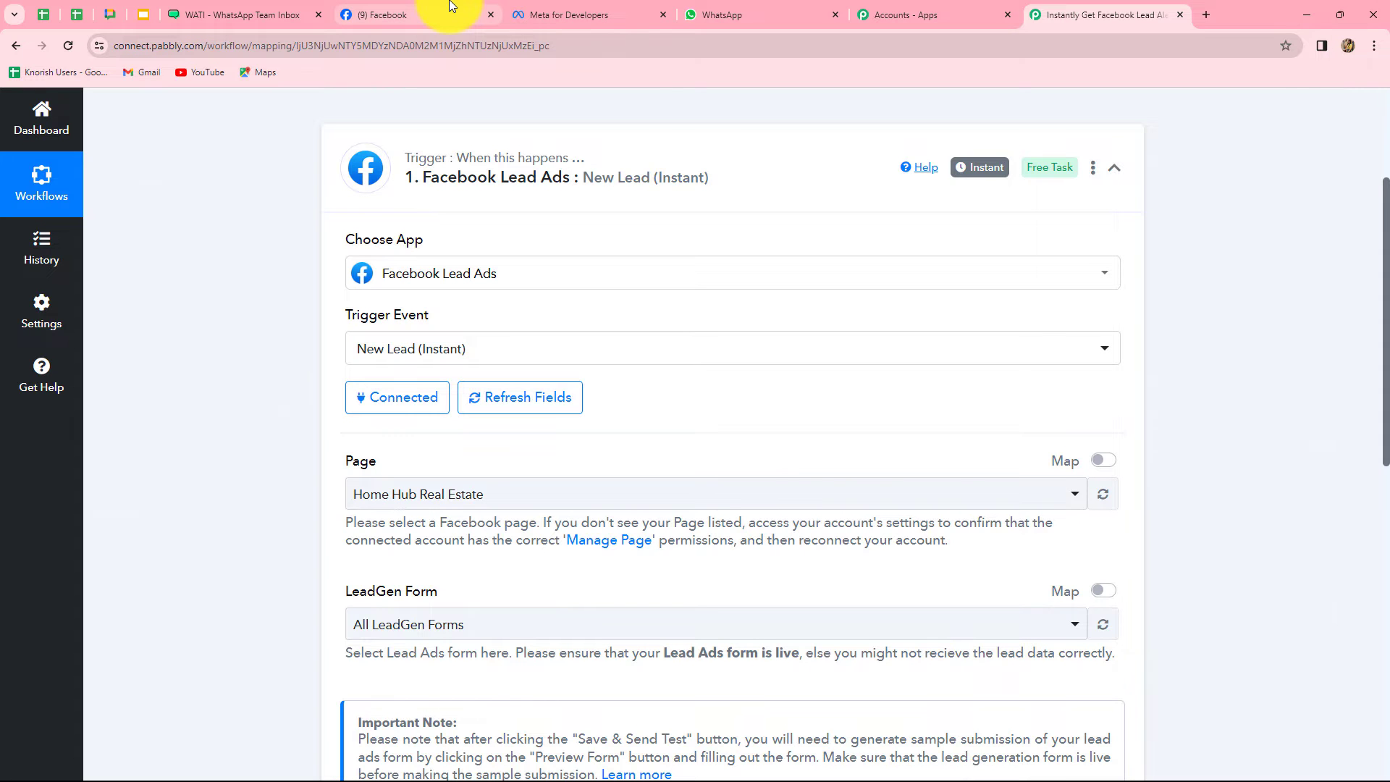
{"action": "left_click", "coordinate": [449, 5]}
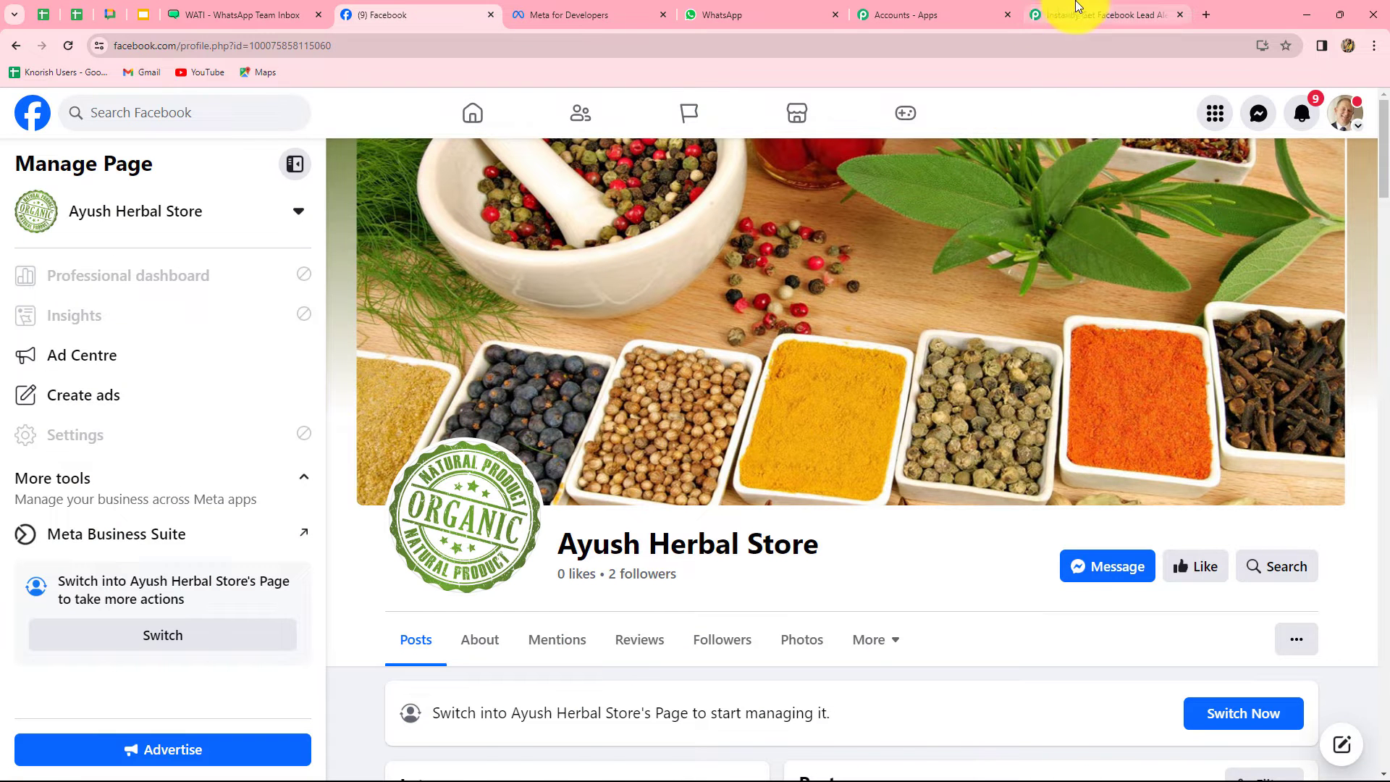
Check the Facebook business page alongside the workflow's Facebook Lead Ads trigger settings
{"action": "left_click", "coordinate": [1076, 9]}
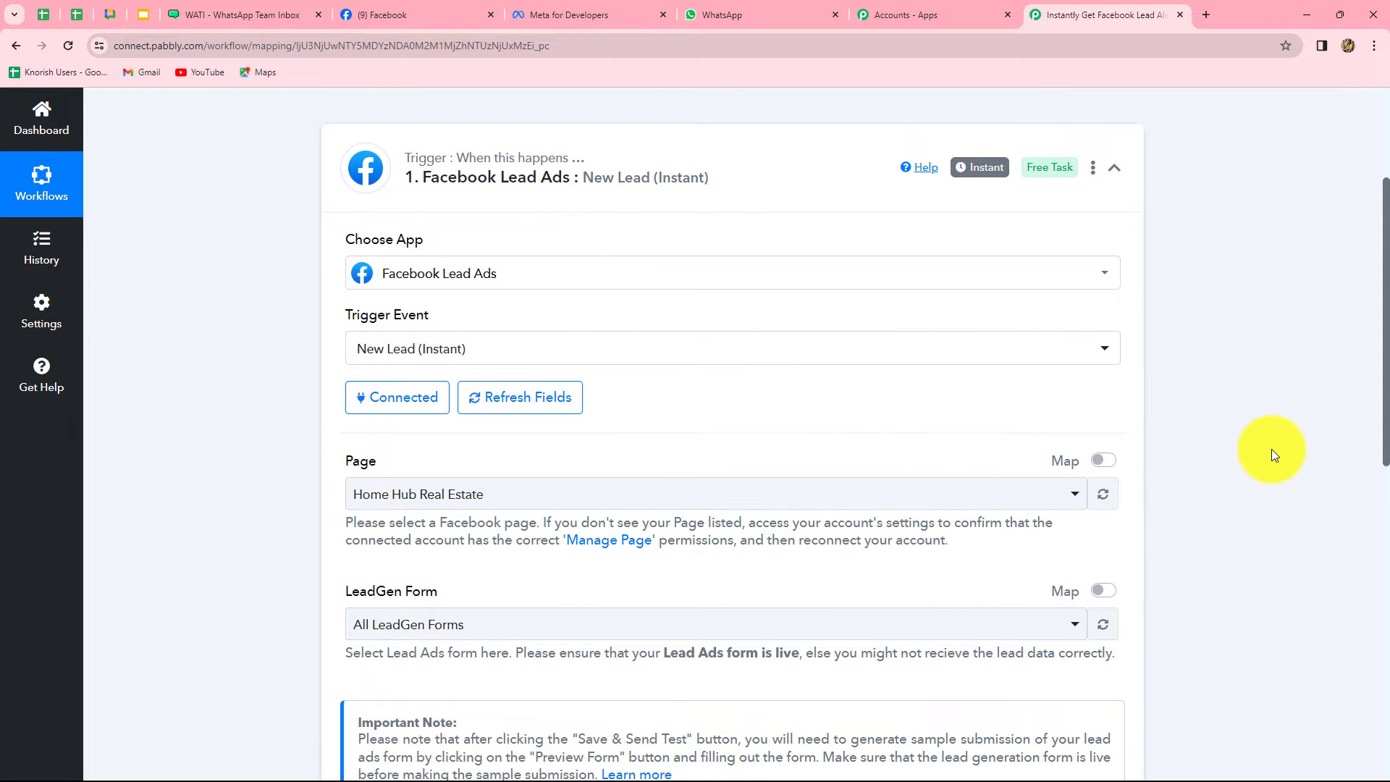
{"action": "scroll", "coordinate": [1271, 449], "scroll_direction": "down", "scroll_amount": 1}
{"action": "scroll", "coordinate": [1271, 448], "scroll_direction": "down", "scroll_amount": 2}
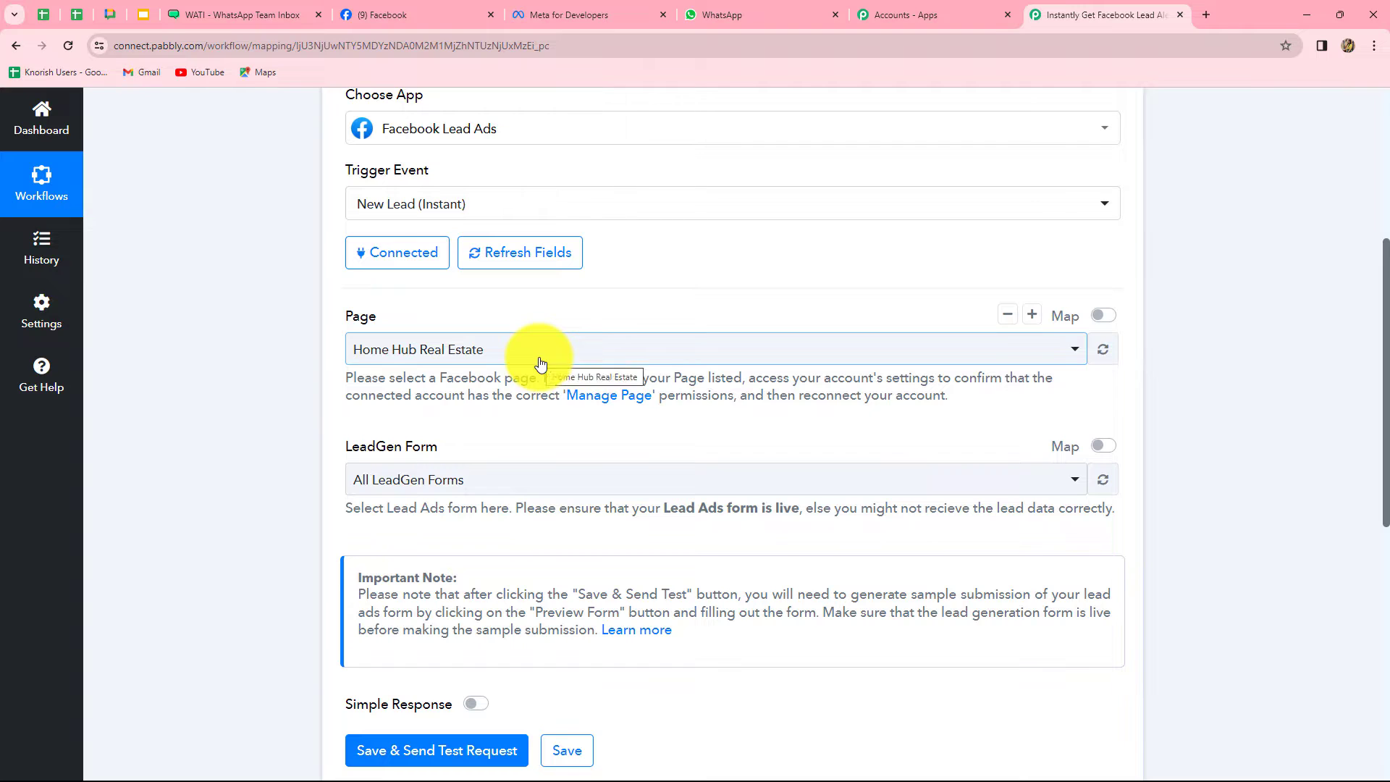
{"action": "left_click", "coordinate": [457, 12]}
{"action": "left_click", "coordinate": [1075, 20]}
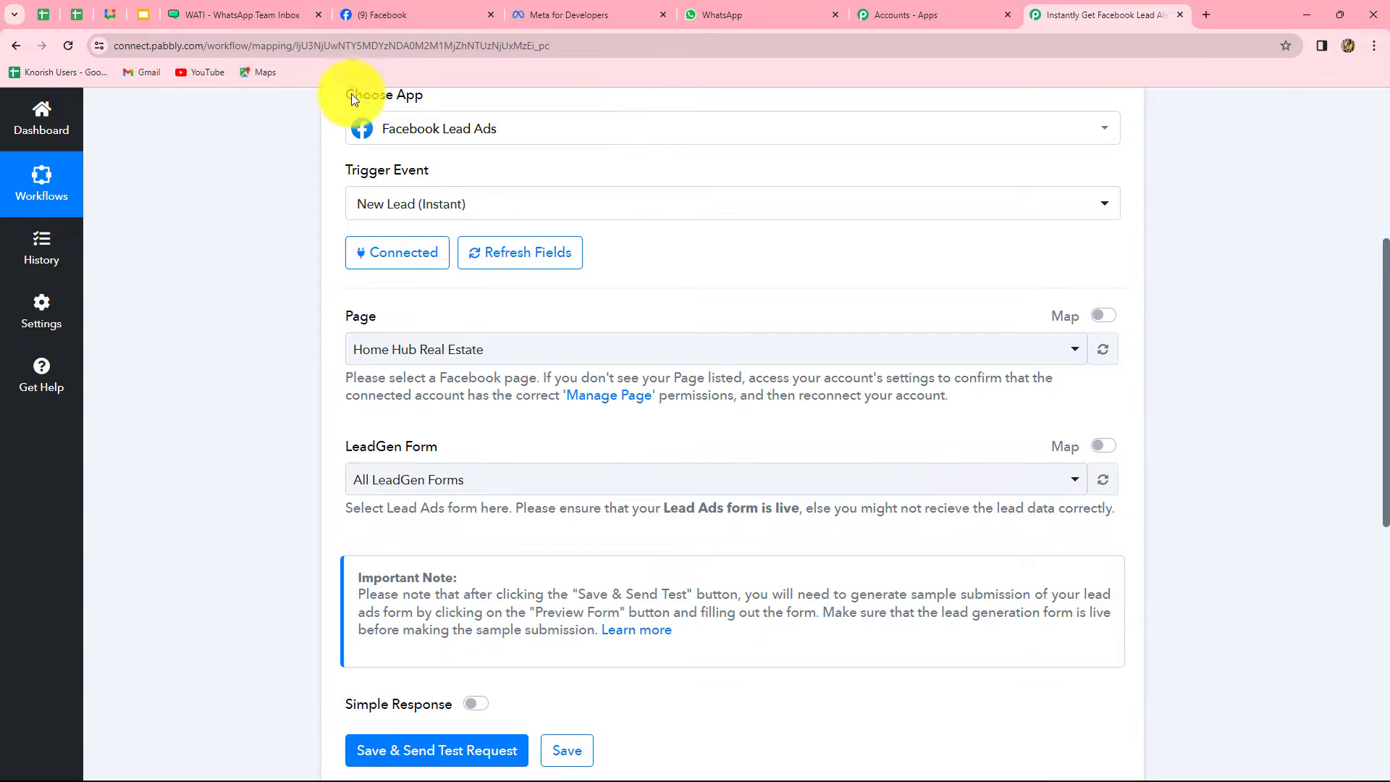
{"action": "left_click", "coordinate": [378, 11]}
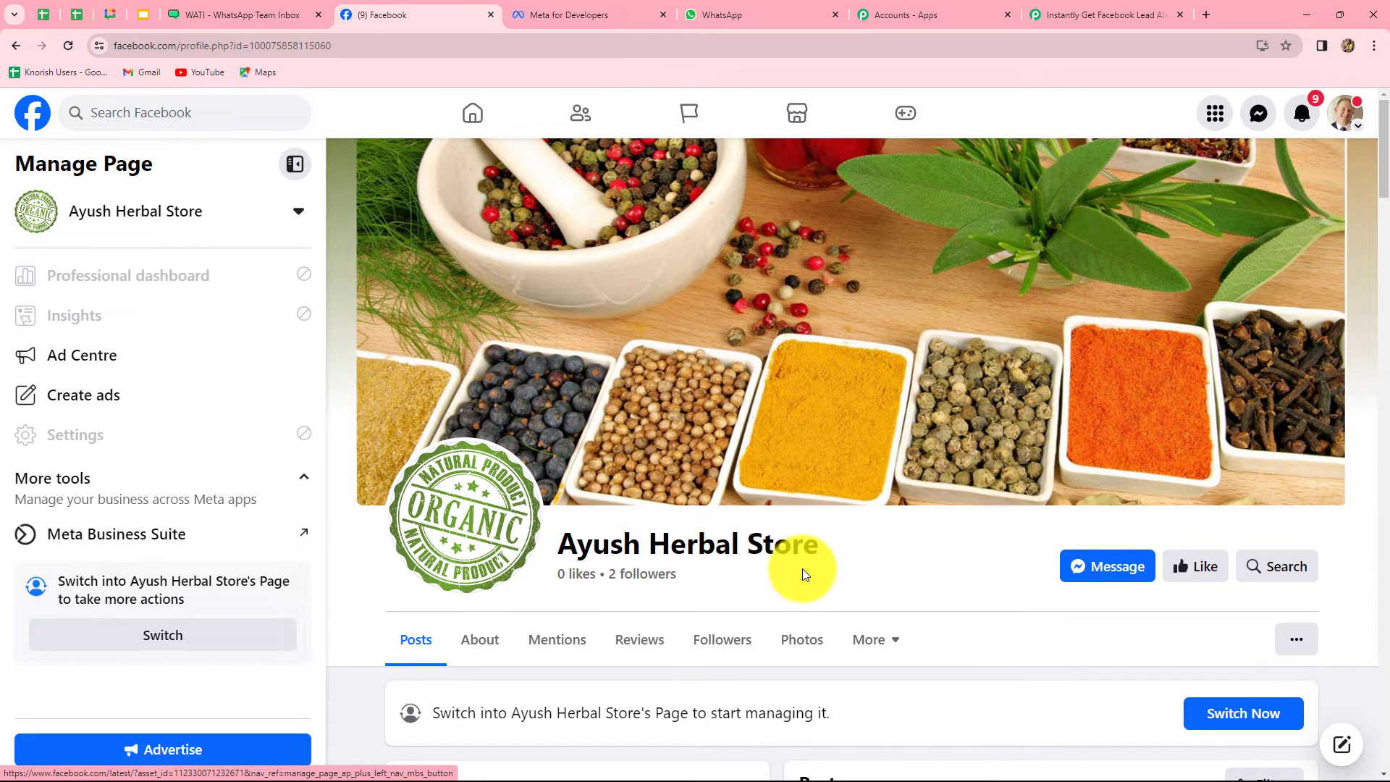
{"action": "scroll", "coordinate": [803, 573], "scroll_direction": "down", "scroll_amount": 4}
{"action": "scroll", "coordinate": [804, 573], "scroll_direction": "up", "scroll_amount": 3}
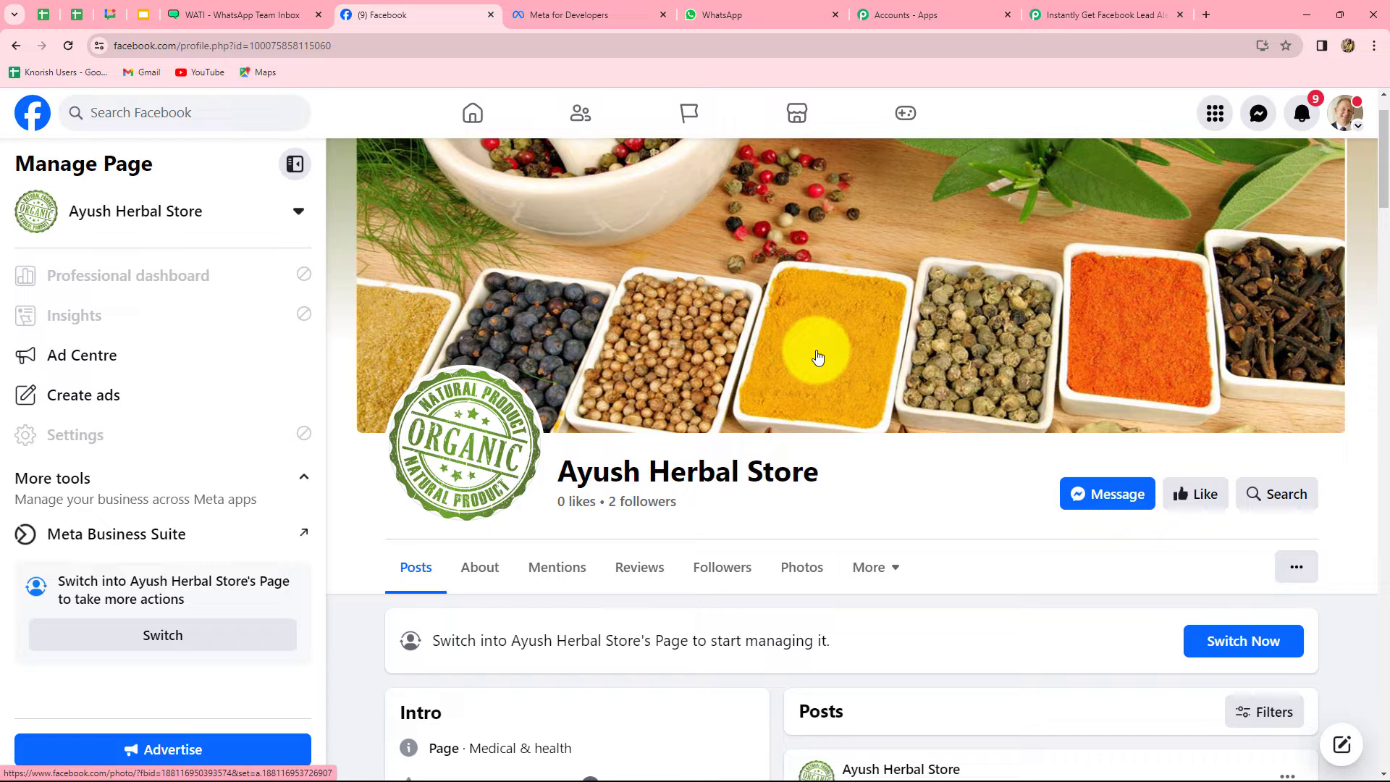
{"action": "left_click", "coordinate": [1079, 12]}
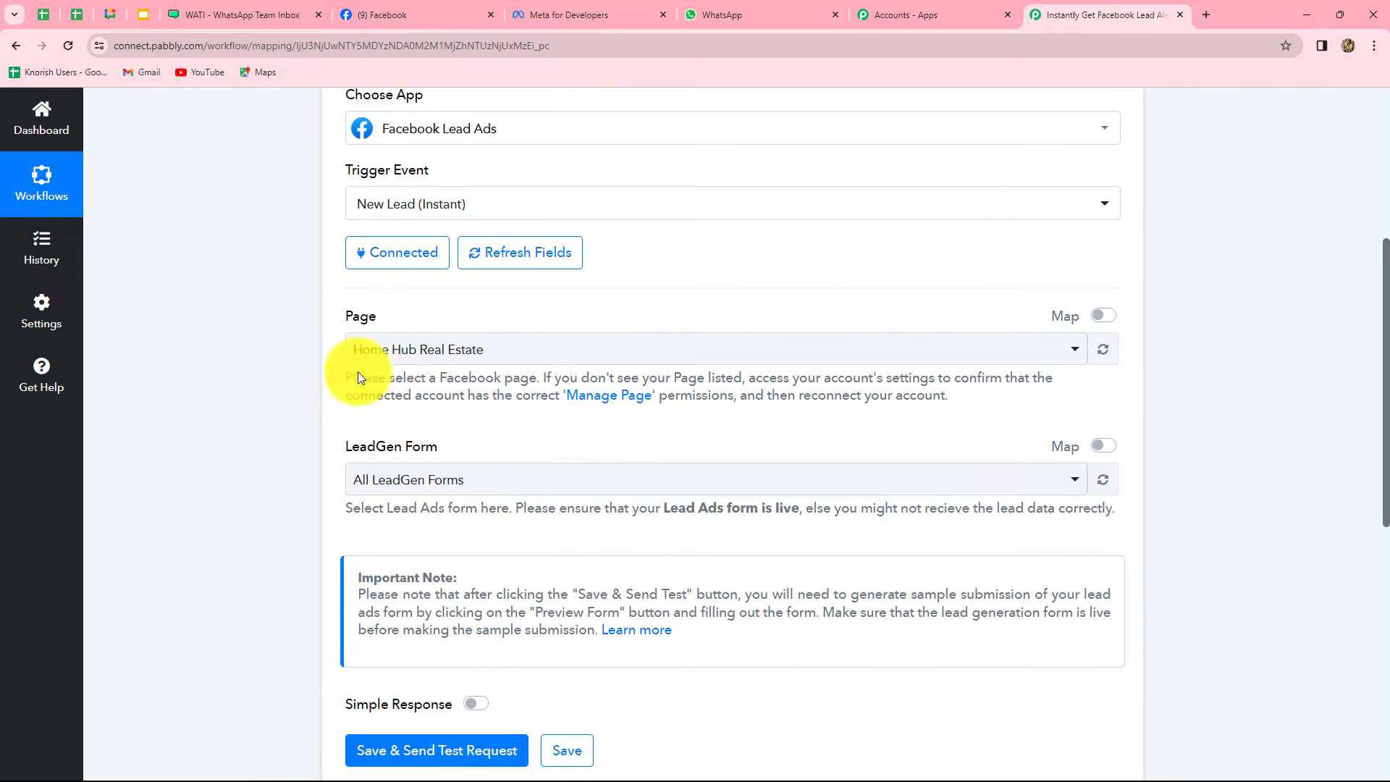
Point the trigger at the Ayush Herbal Store page and its Organic Product lead form
{"action": "left_click", "coordinate": [489, 350]}
{"action": "type", "text": "ayu"}
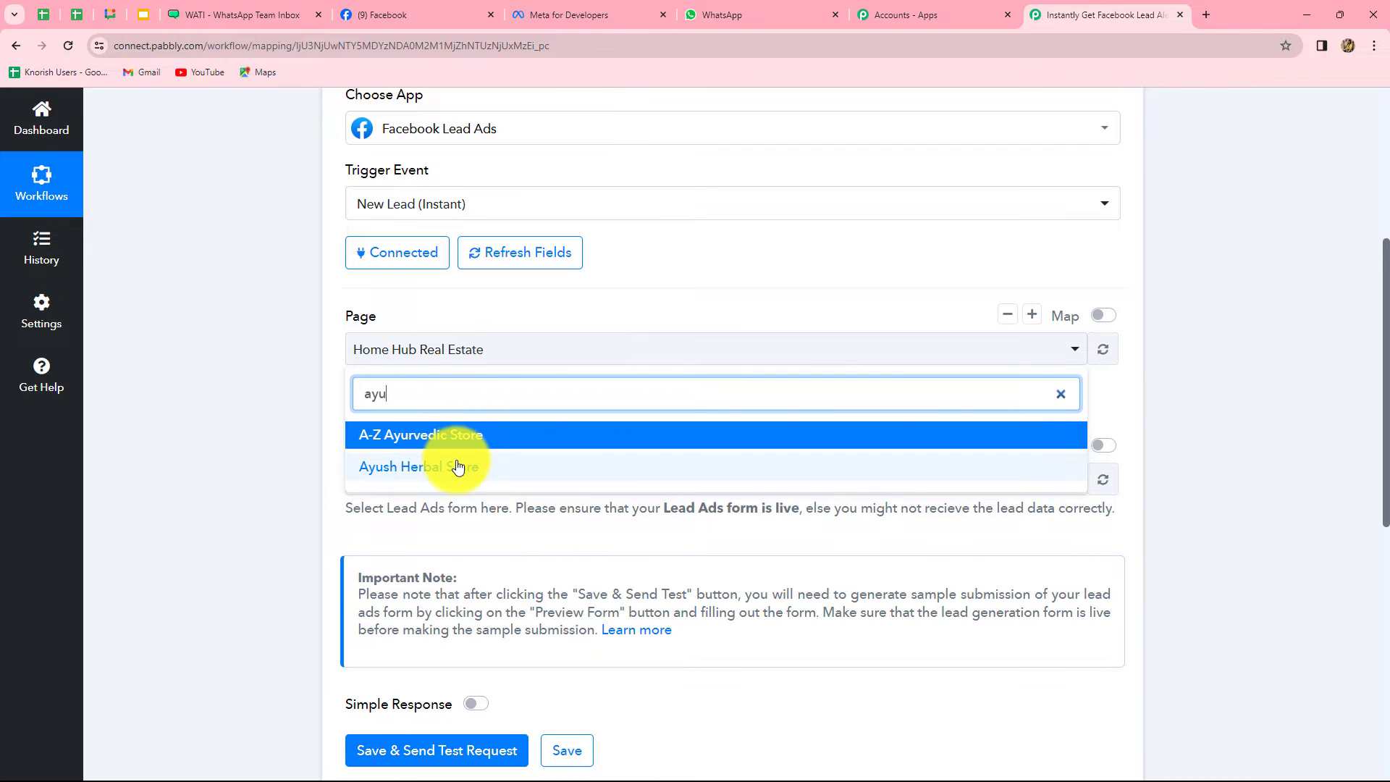
{"action": "left_click", "coordinate": [456, 467]}
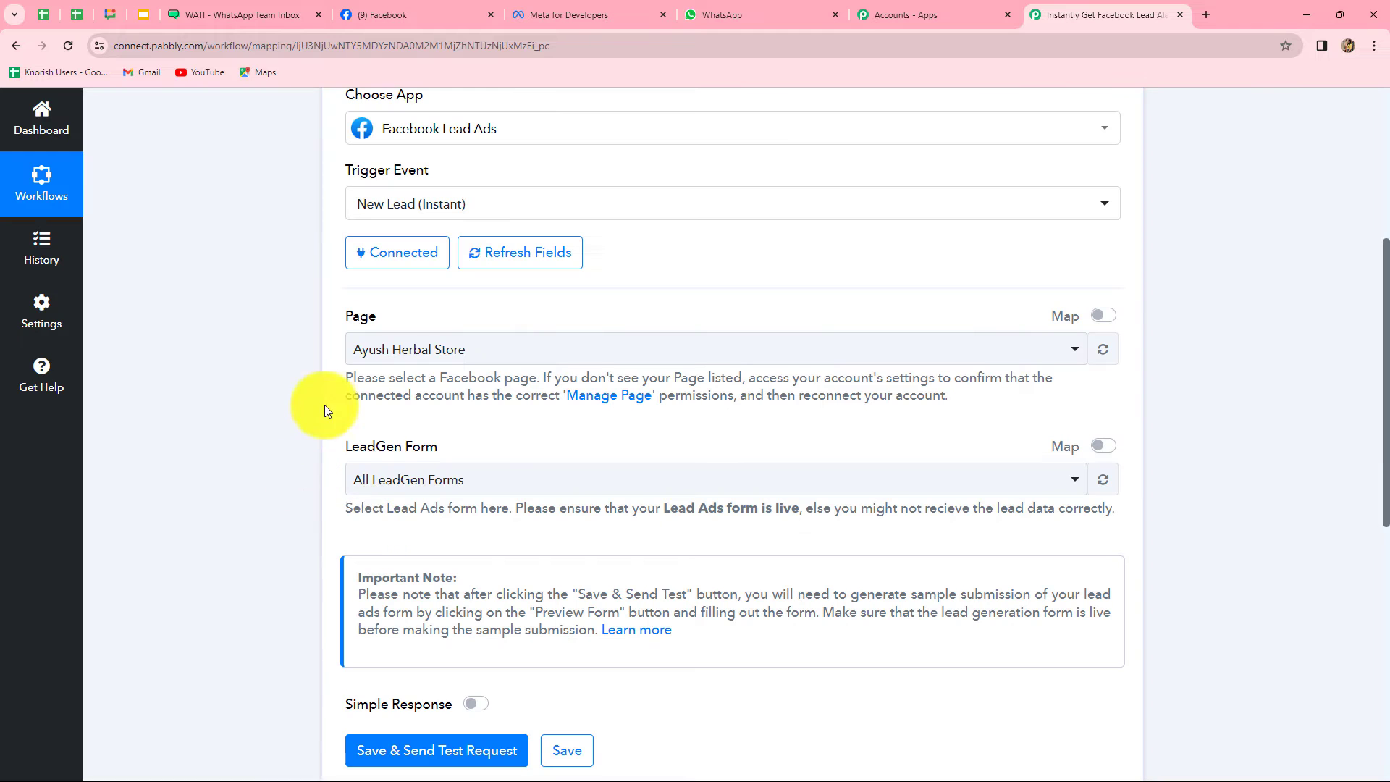
{"action": "left_click", "coordinate": [474, 481]}
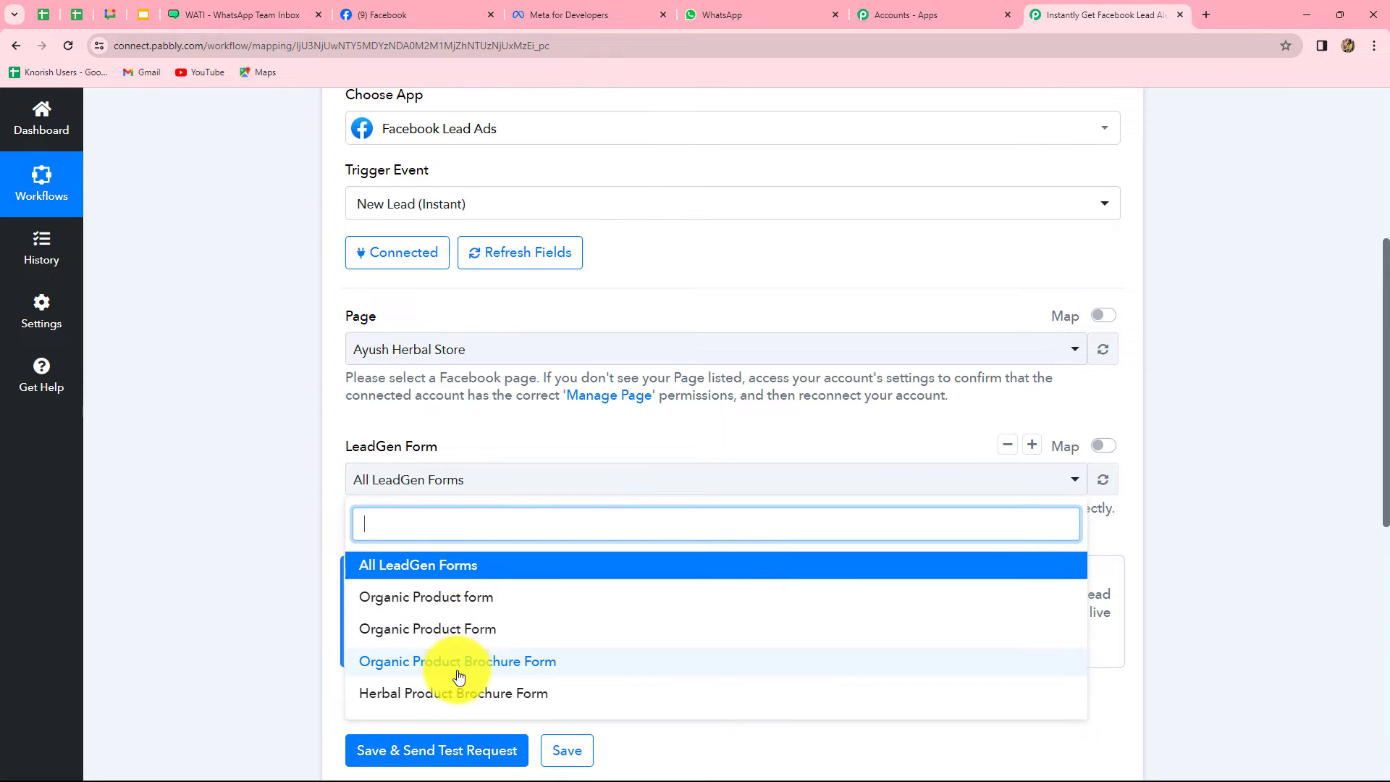
{"action": "left_click", "coordinate": [431, 597]}
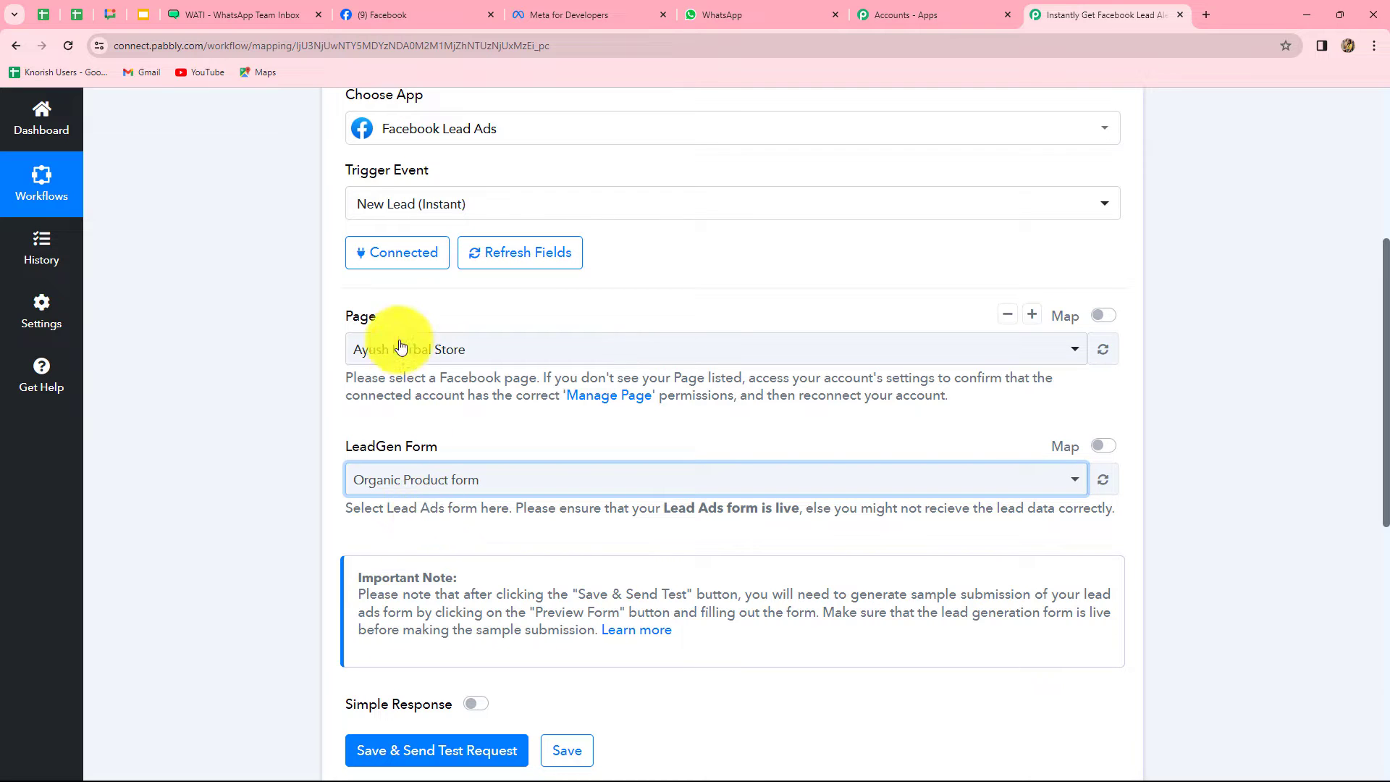
Save the trigger and send a test request, then switch to Meta for Developers
{"action": "scroll", "coordinate": [532, 500], "scroll_direction": "down", "scroll_amount": 4}
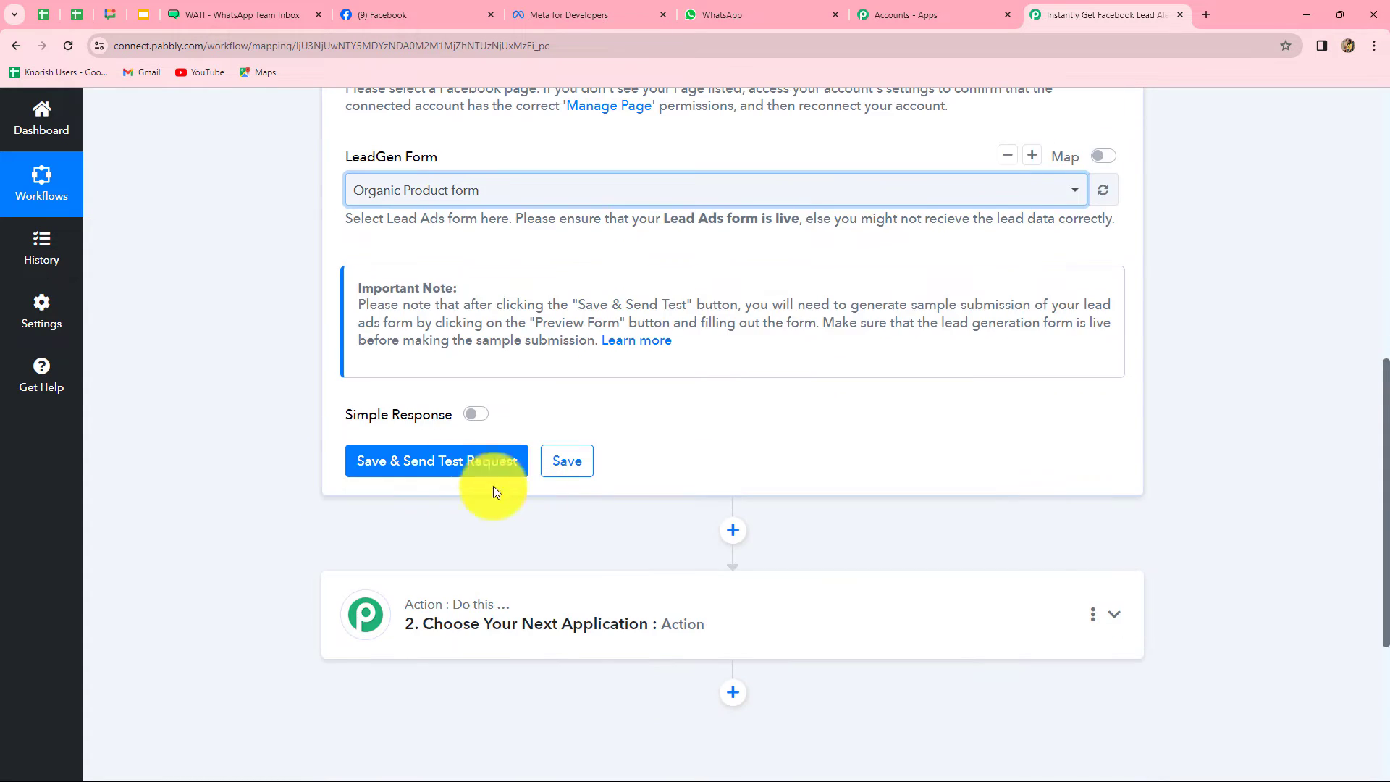
{"action": "left_click", "coordinate": [450, 471]}
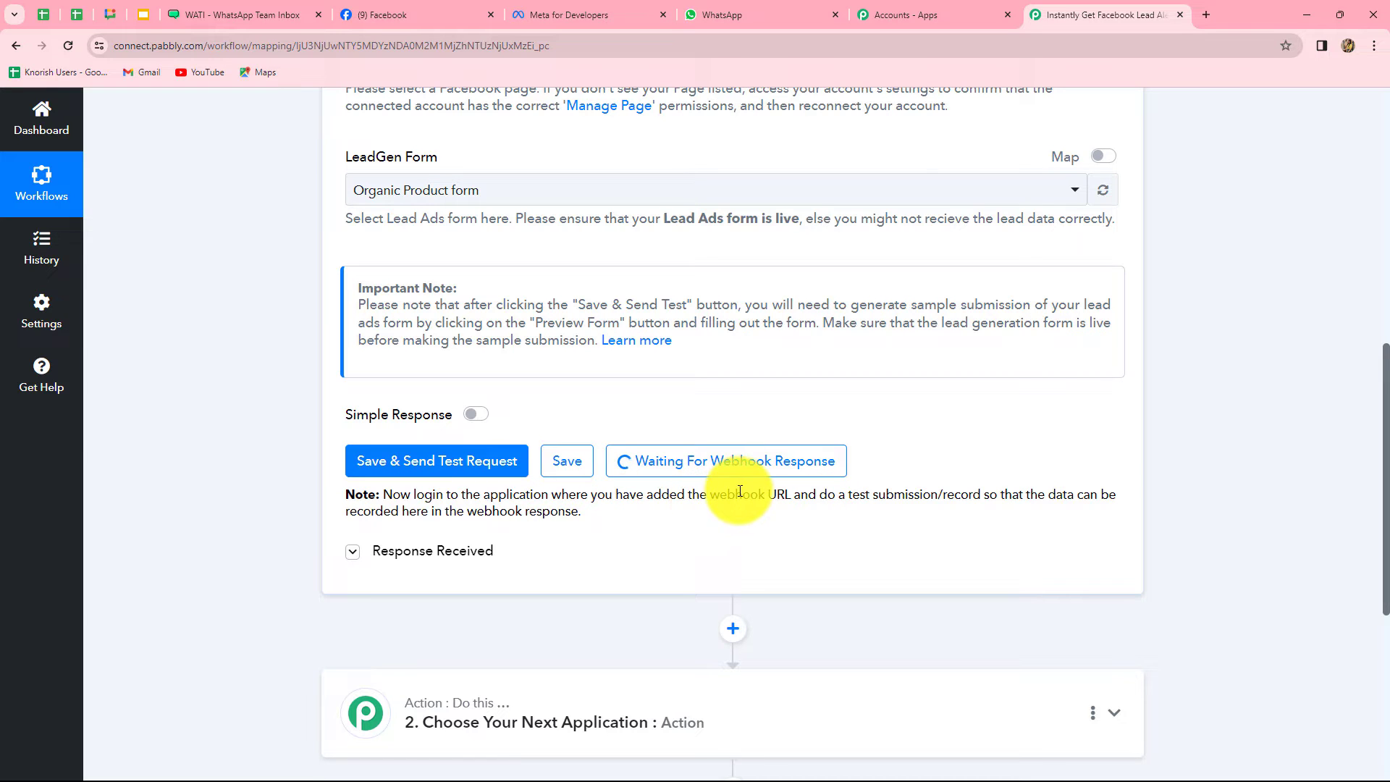
{"action": "left_click_drag", "start_coordinate": [742, 498], "coordinate": [1017, 505]}
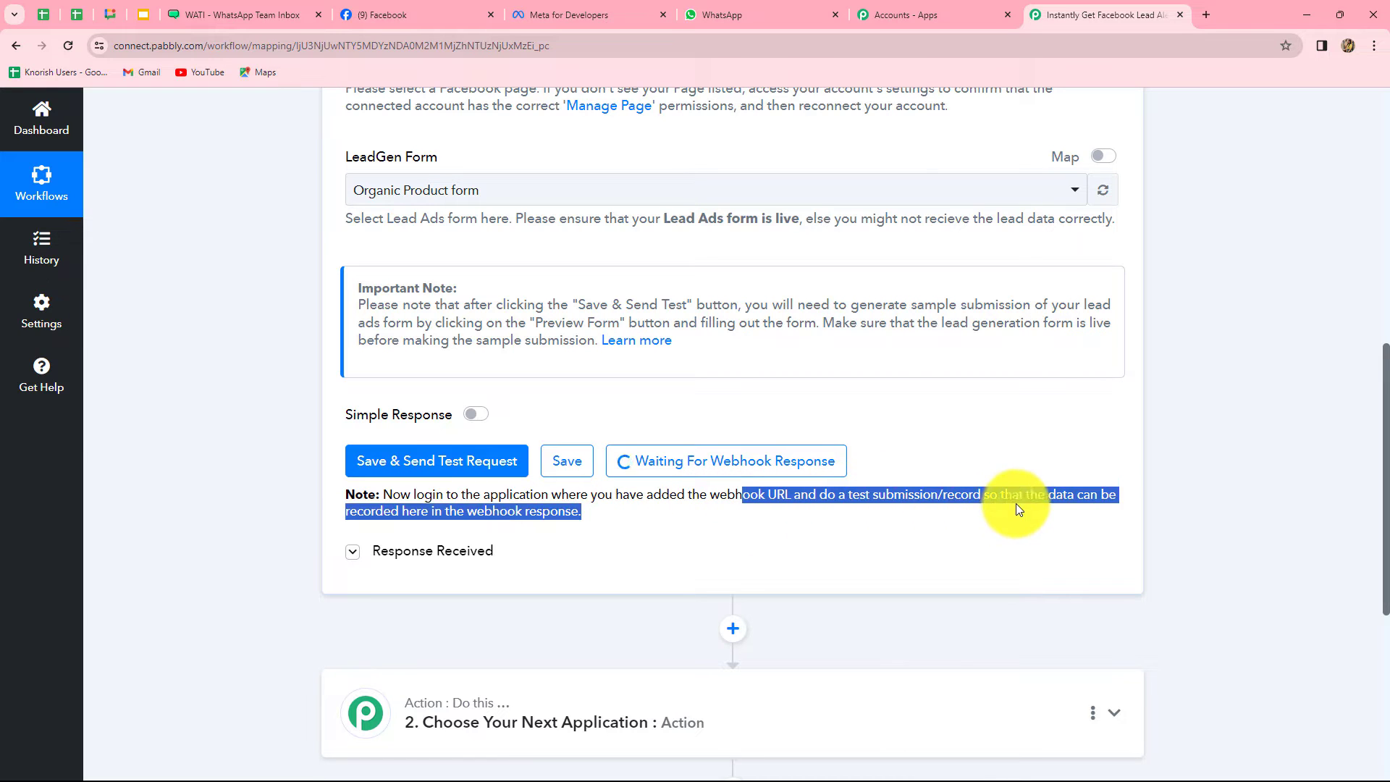
{"action": "left_click", "coordinate": [934, 561]}
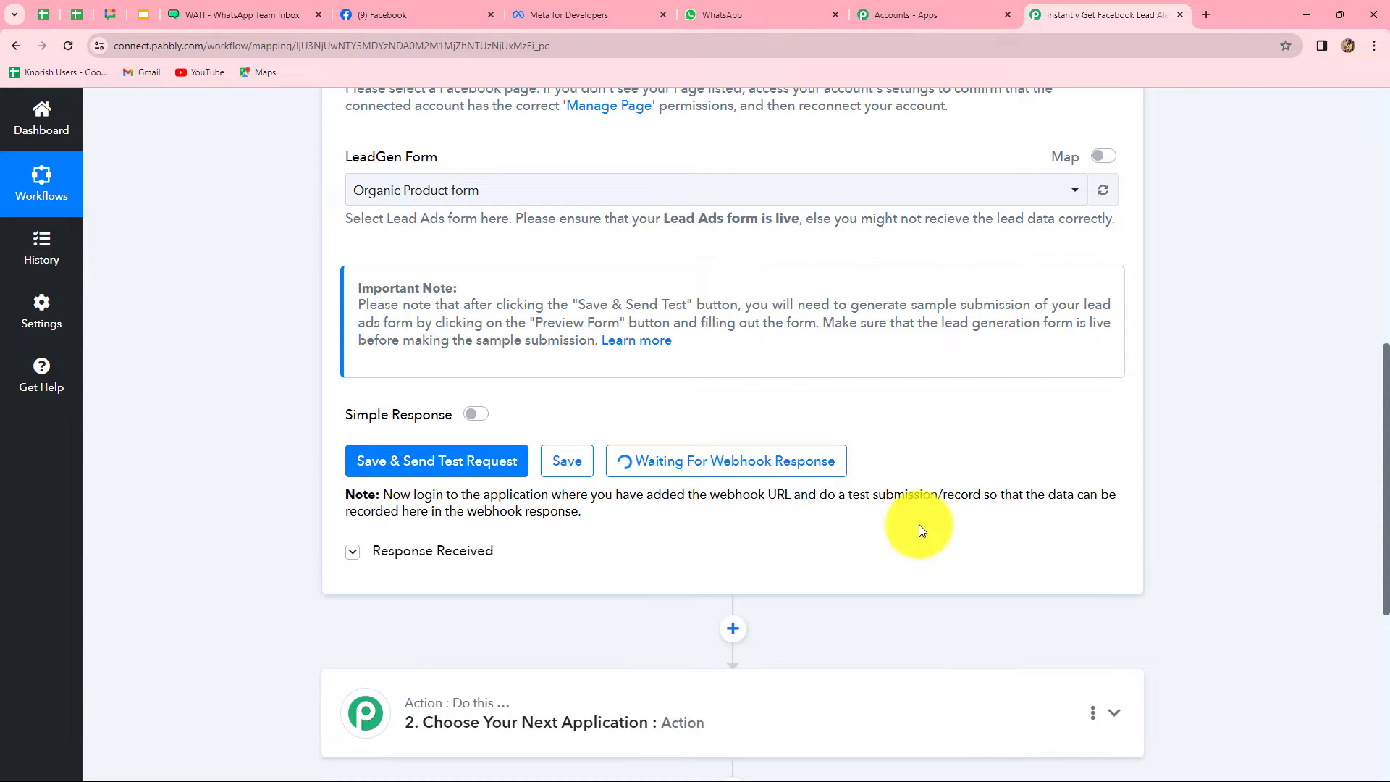
{"action": "left_click", "coordinate": [584, 11]}
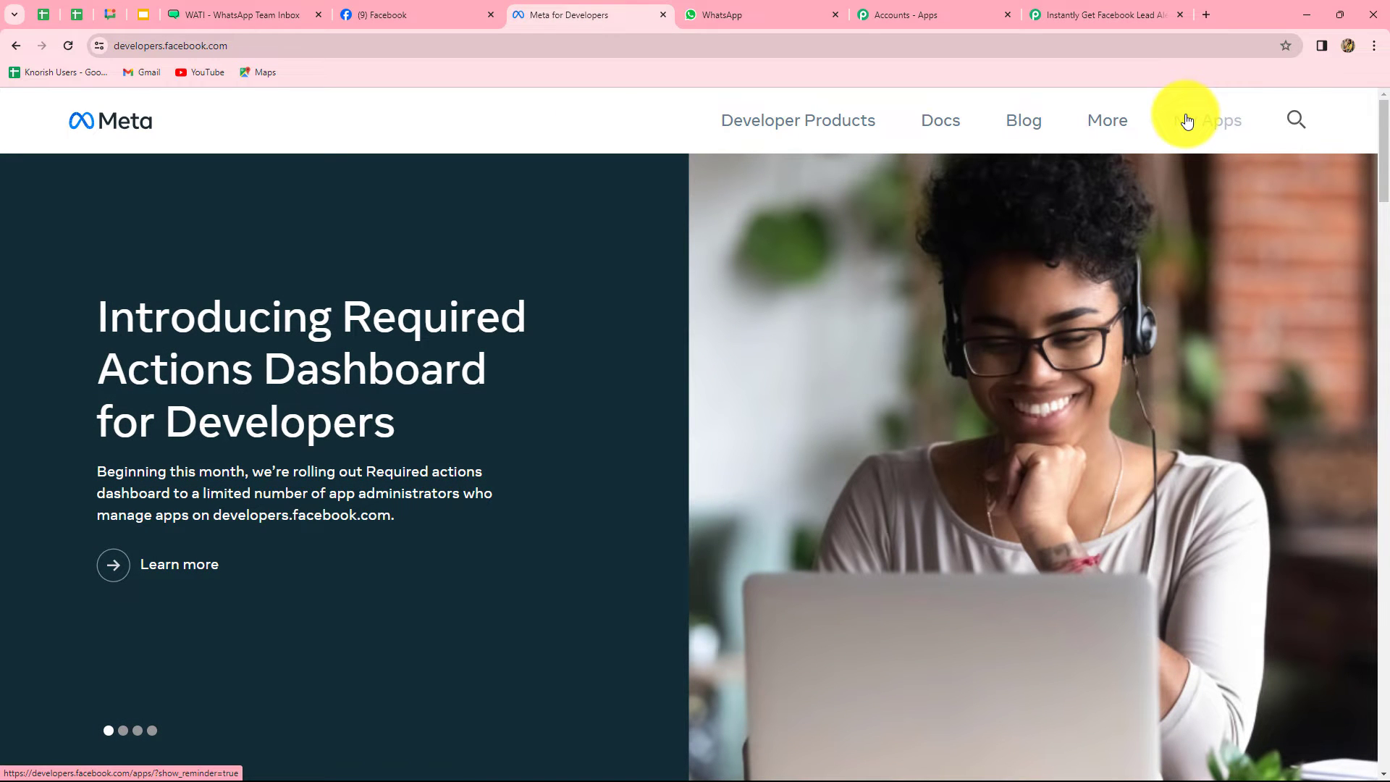
Open the Lead Ads RTU Debug Tool from Meta for Developers' Developer Tools page
{"action": "left_click", "coordinate": [1187, 121]}
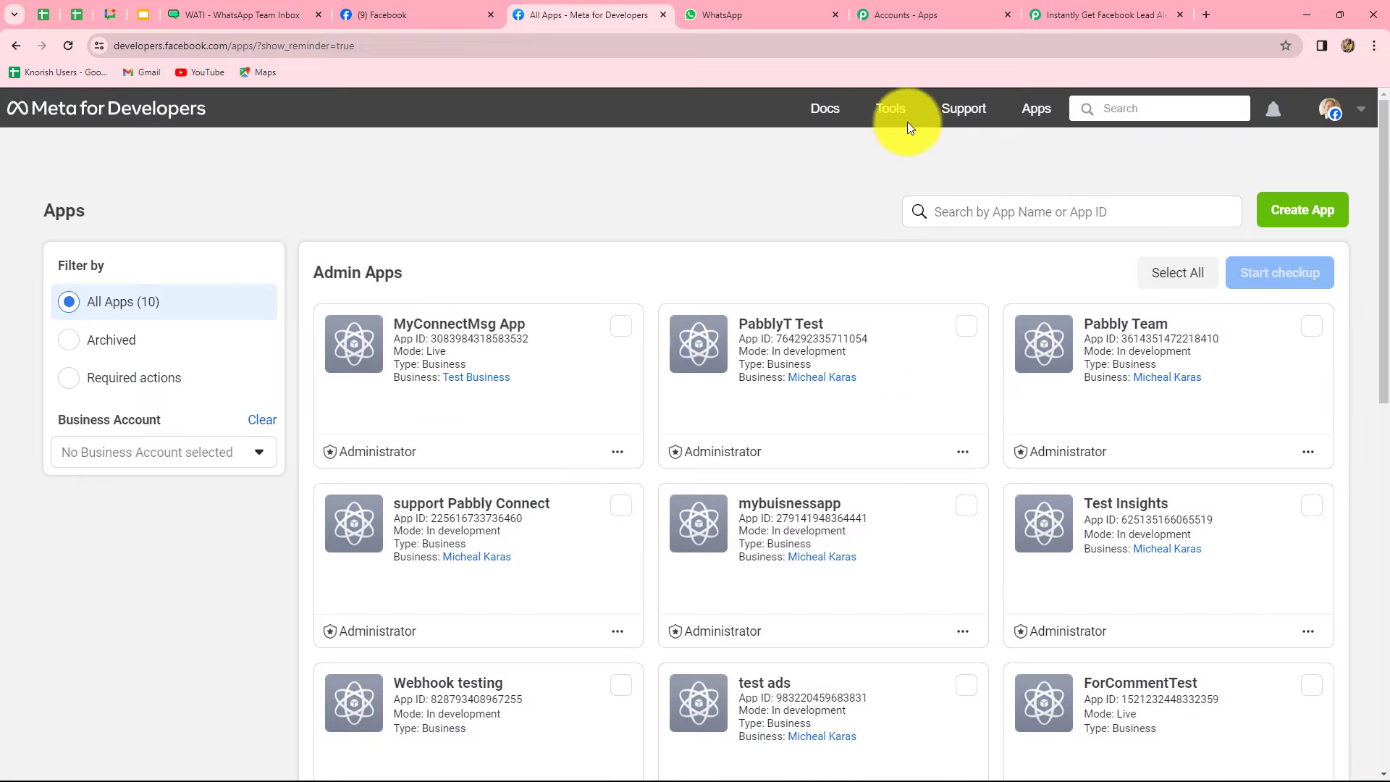
{"action": "mouse_move", "coordinate": [896, 115]}
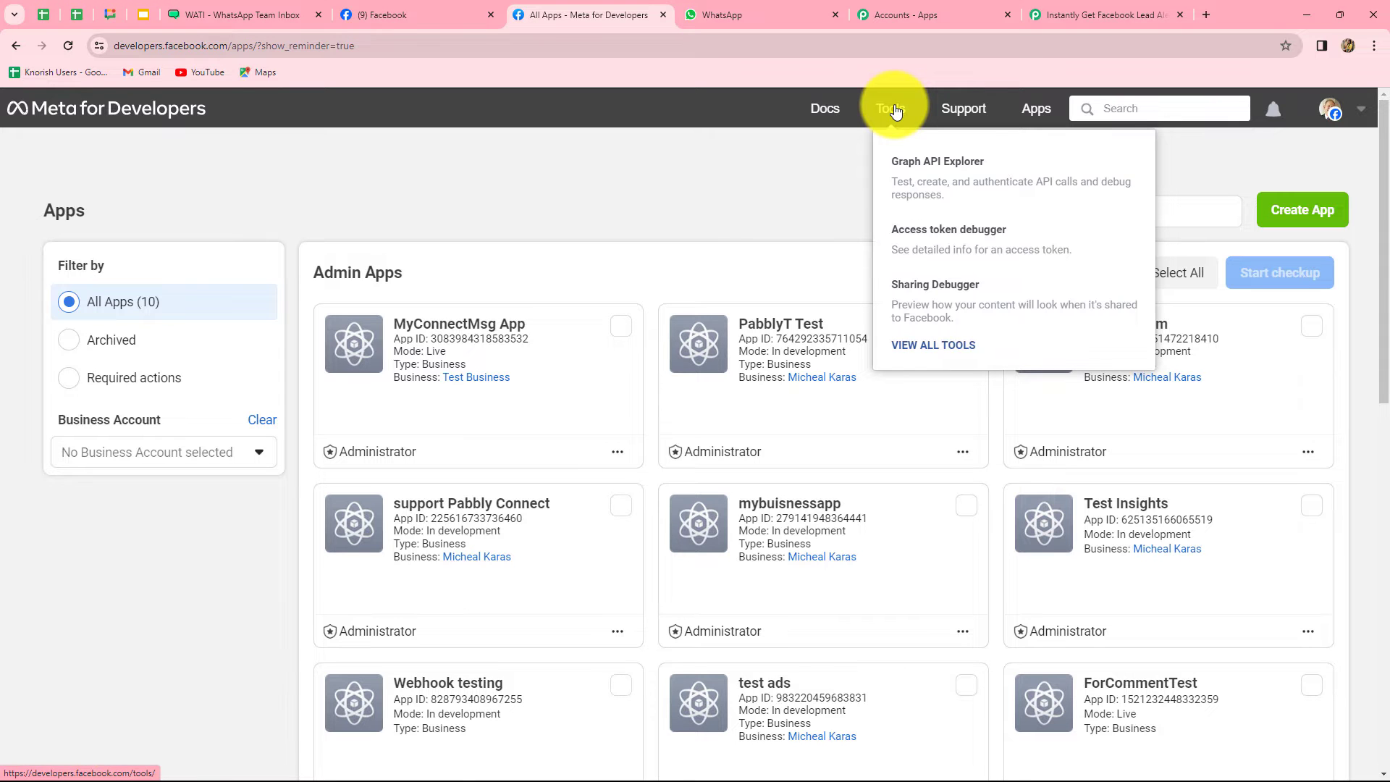
{"action": "left_click", "coordinate": [896, 111]}
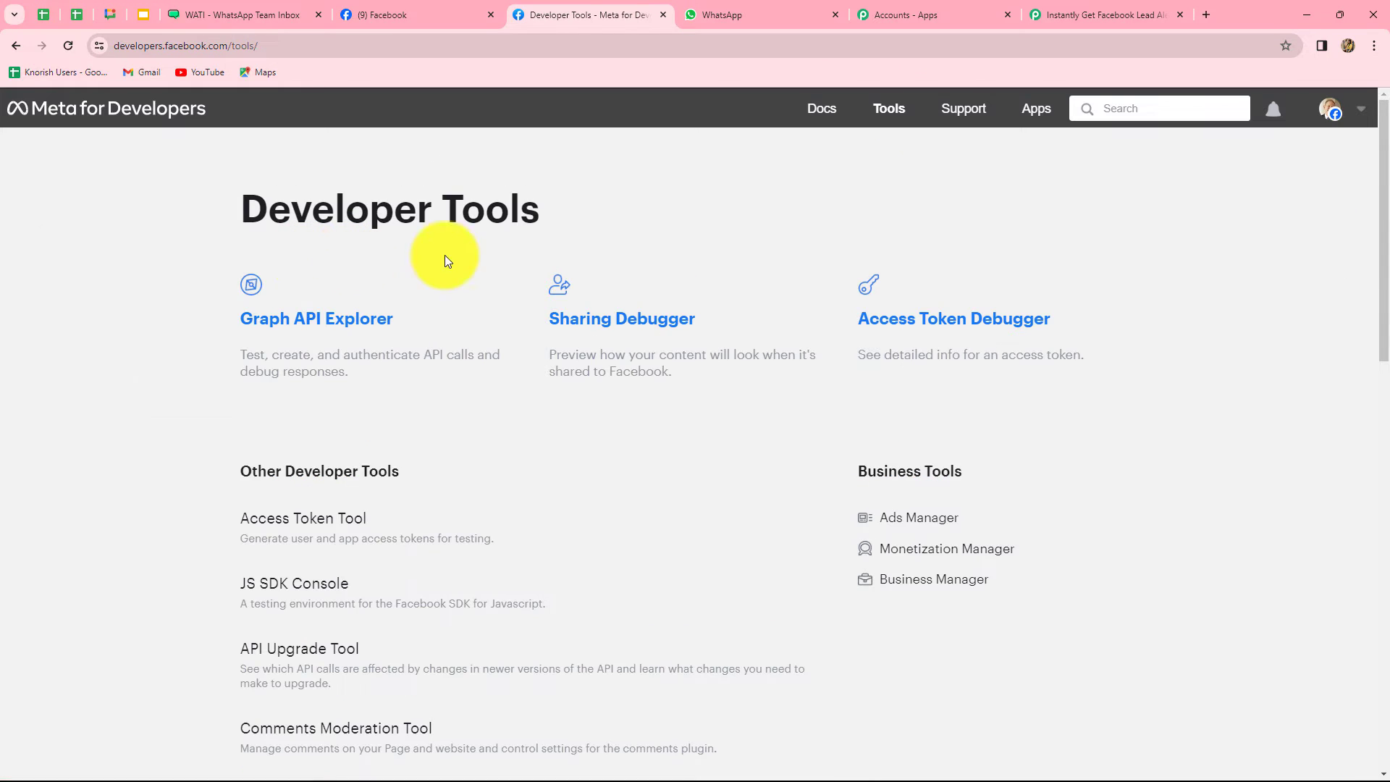
{"action": "scroll", "coordinate": [393, 478], "scroll_direction": "down", "scroll_amount": 2}
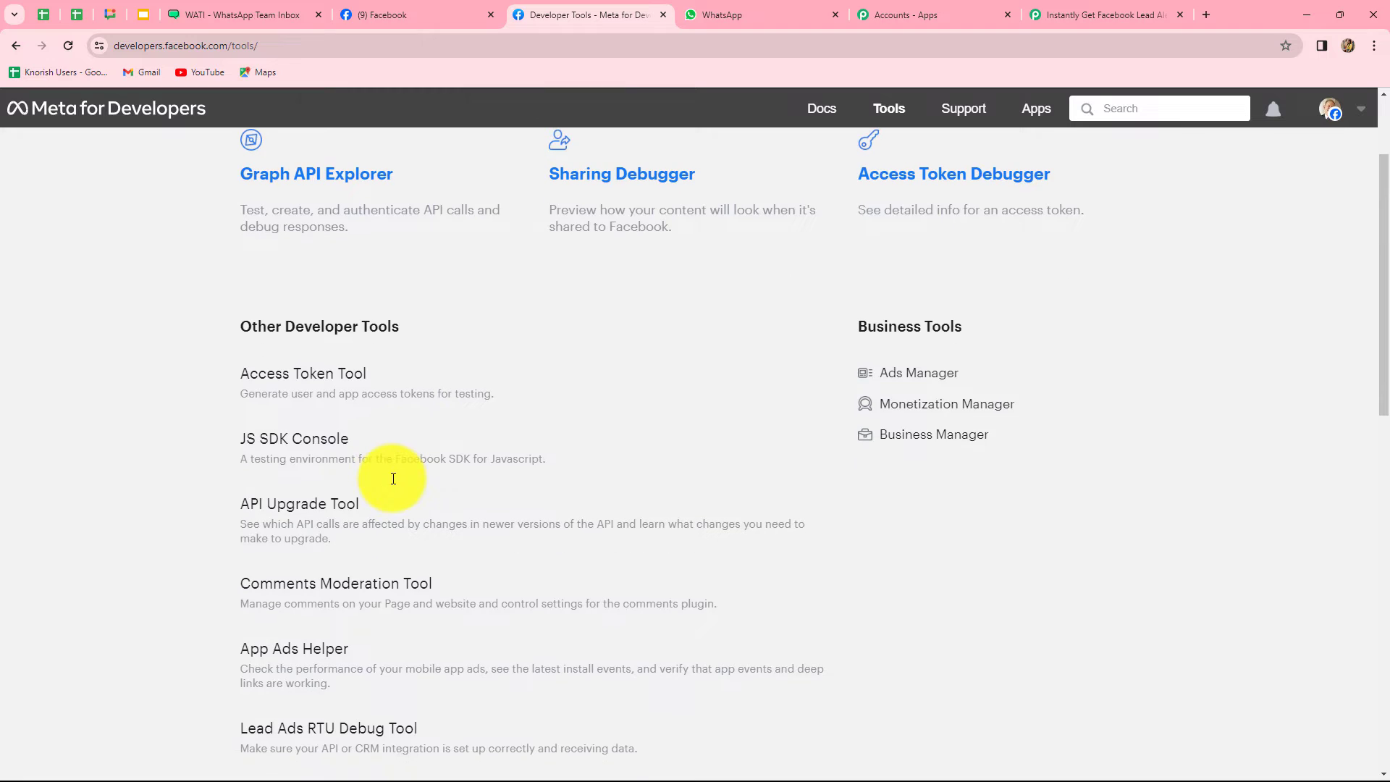
{"action": "scroll", "coordinate": [392, 484], "scroll_direction": "down", "scroll_amount": 3}
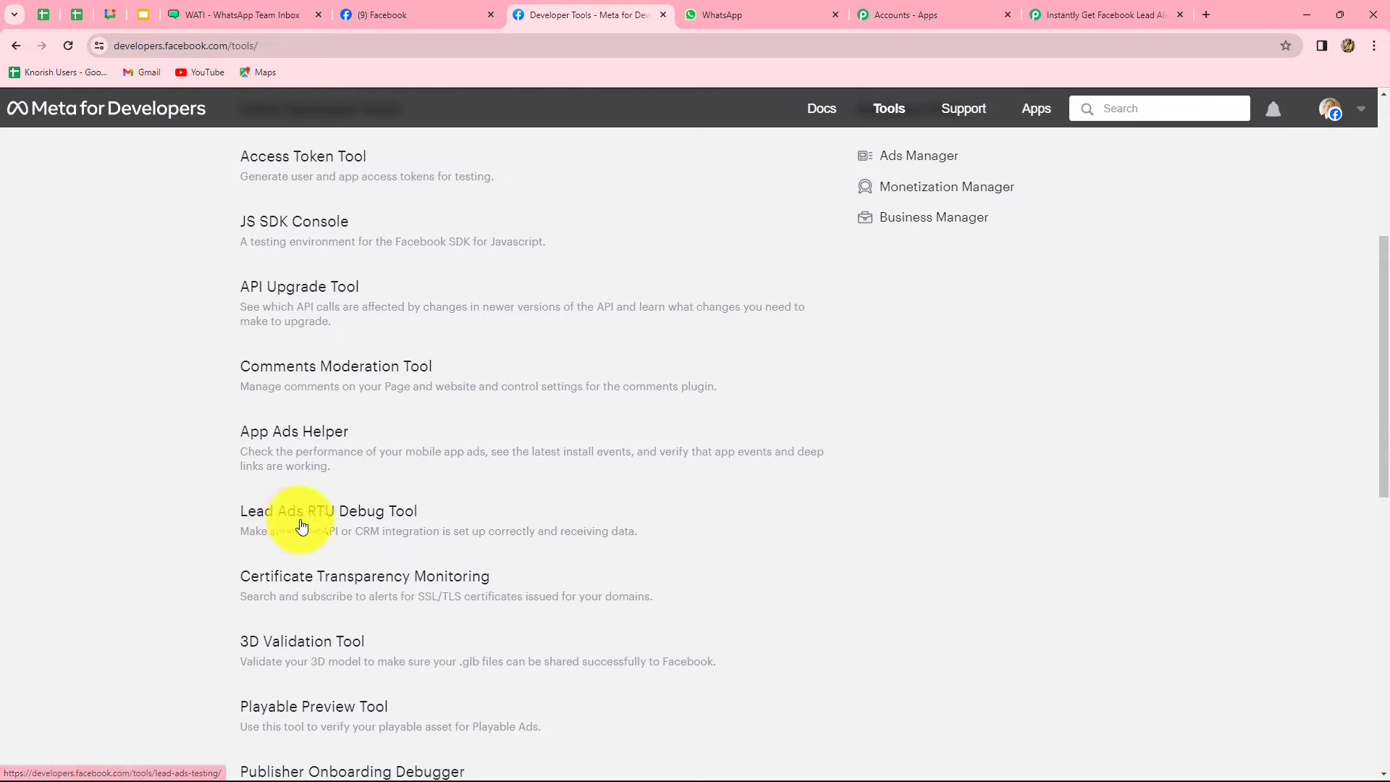
{"action": "left_click", "coordinate": [341, 511]}
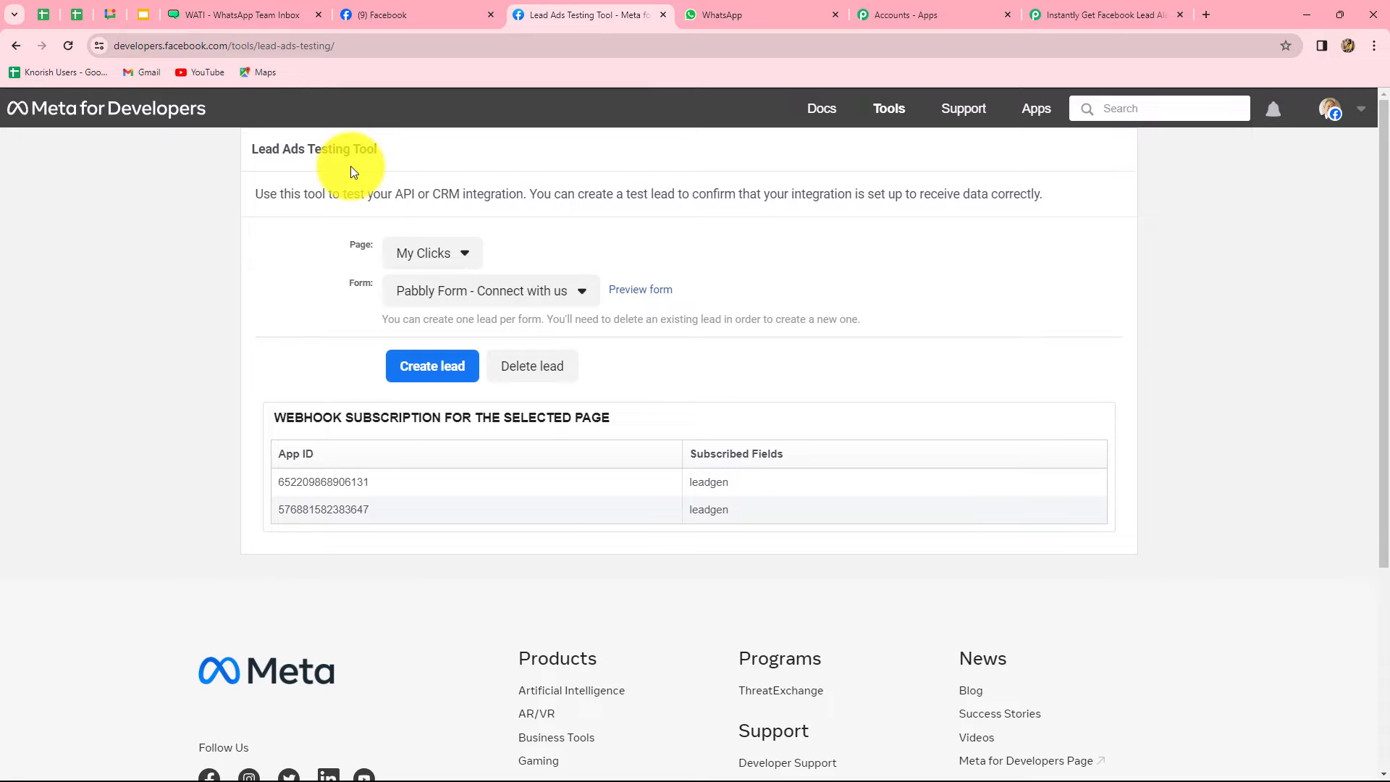
Select Ayush Herbal Store's Organic Product form and delete its existing test lead
{"action": "left_click", "coordinate": [437, 262]}
{"action": "scroll", "coordinate": [505, 605], "scroll_direction": "down", "scroll_amount": 8}
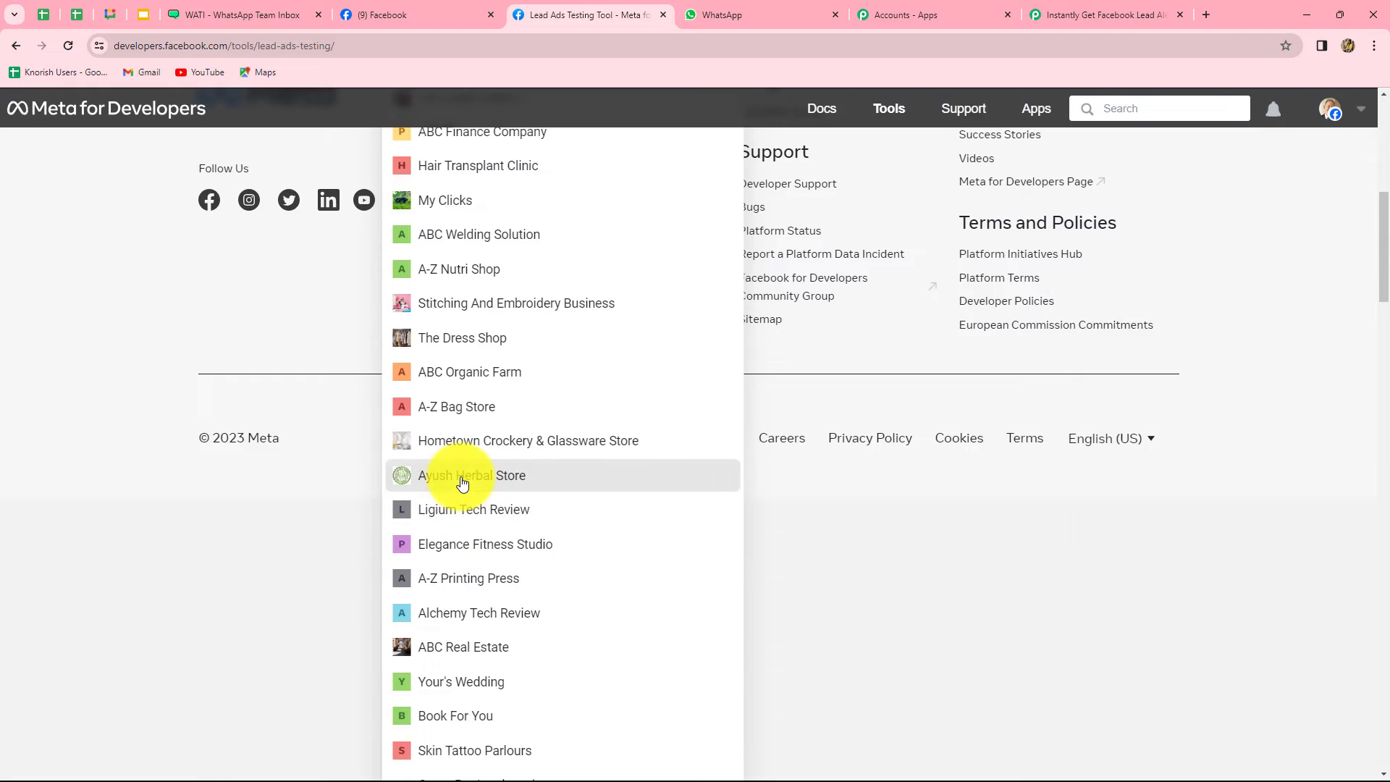
{"action": "left_click", "coordinate": [459, 480]}
{"action": "scroll", "coordinate": [422, 534], "scroll_direction": "up", "scroll_amount": 4}
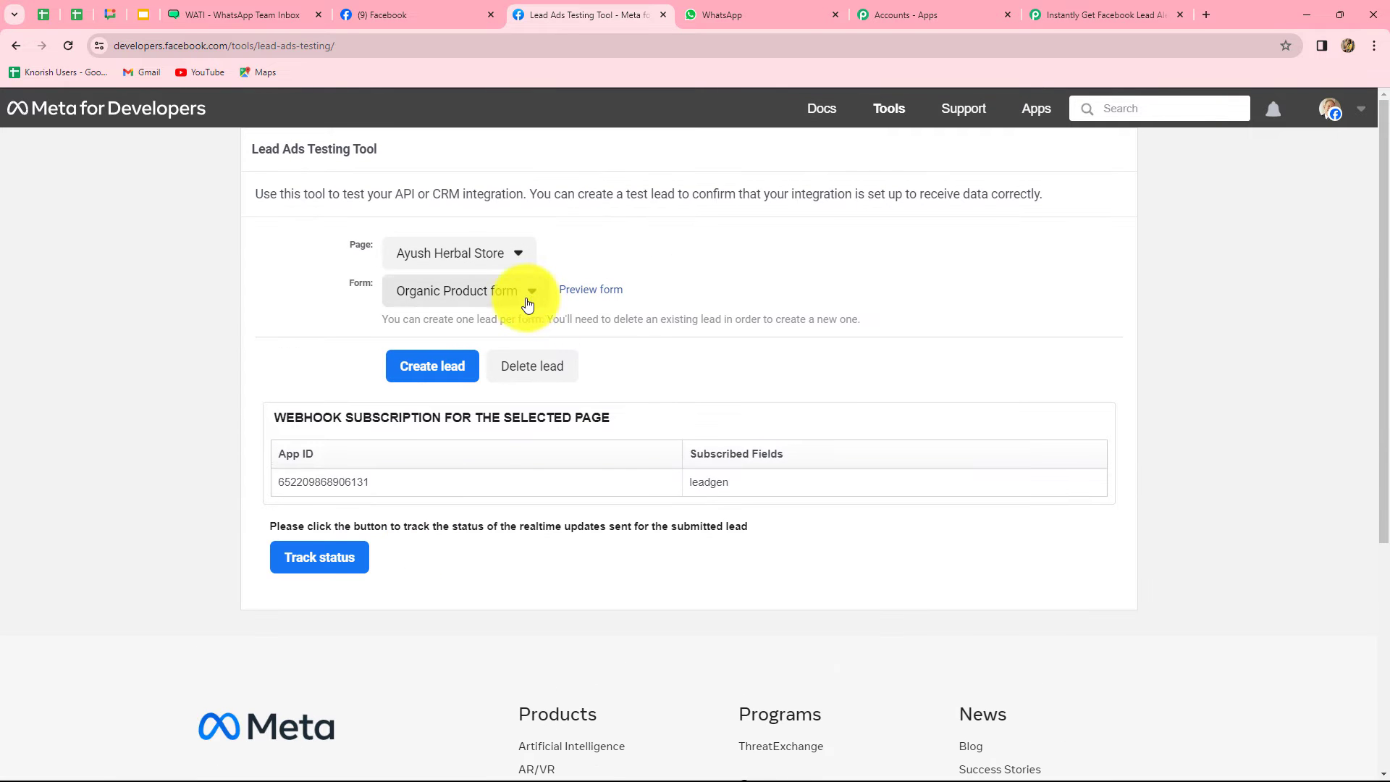
{"action": "left_click", "coordinate": [514, 304]}
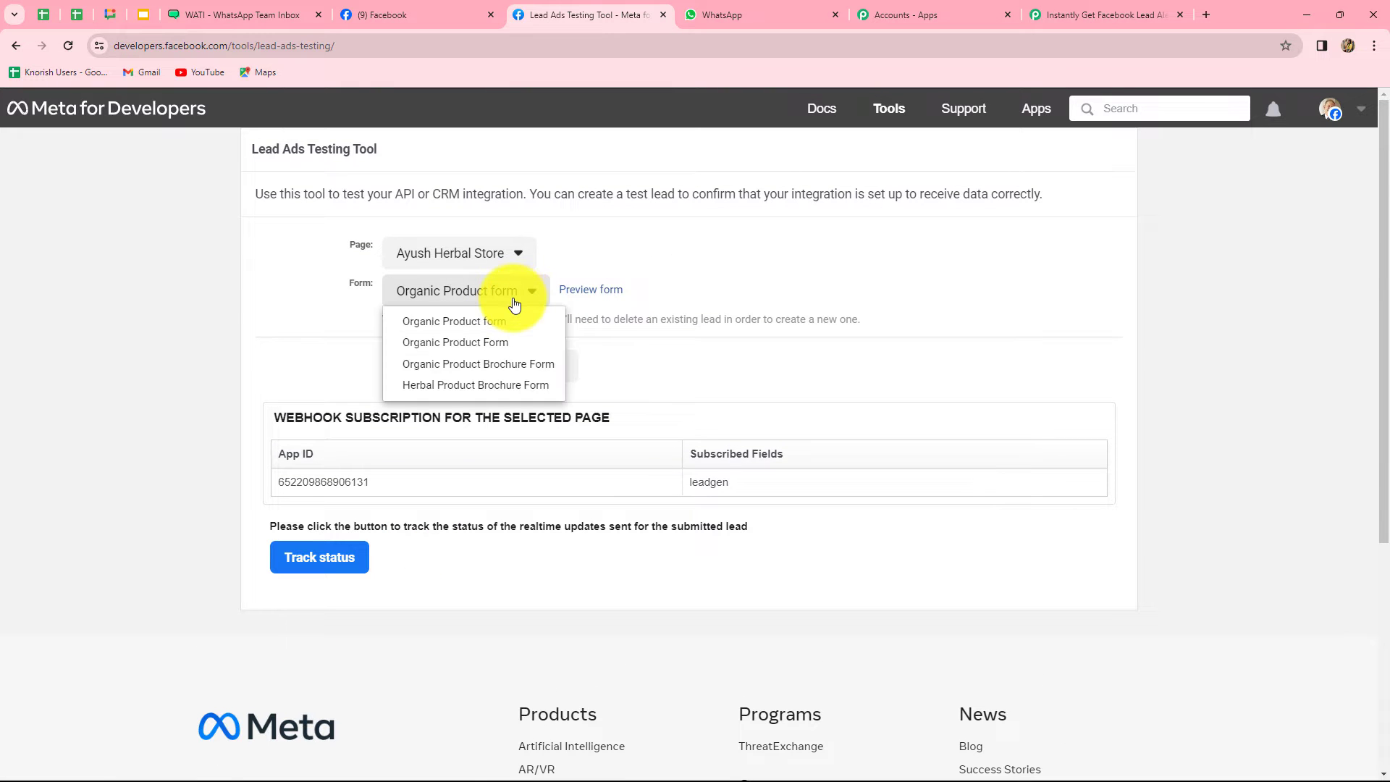
{"action": "left_click", "coordinate": [446, 328]}
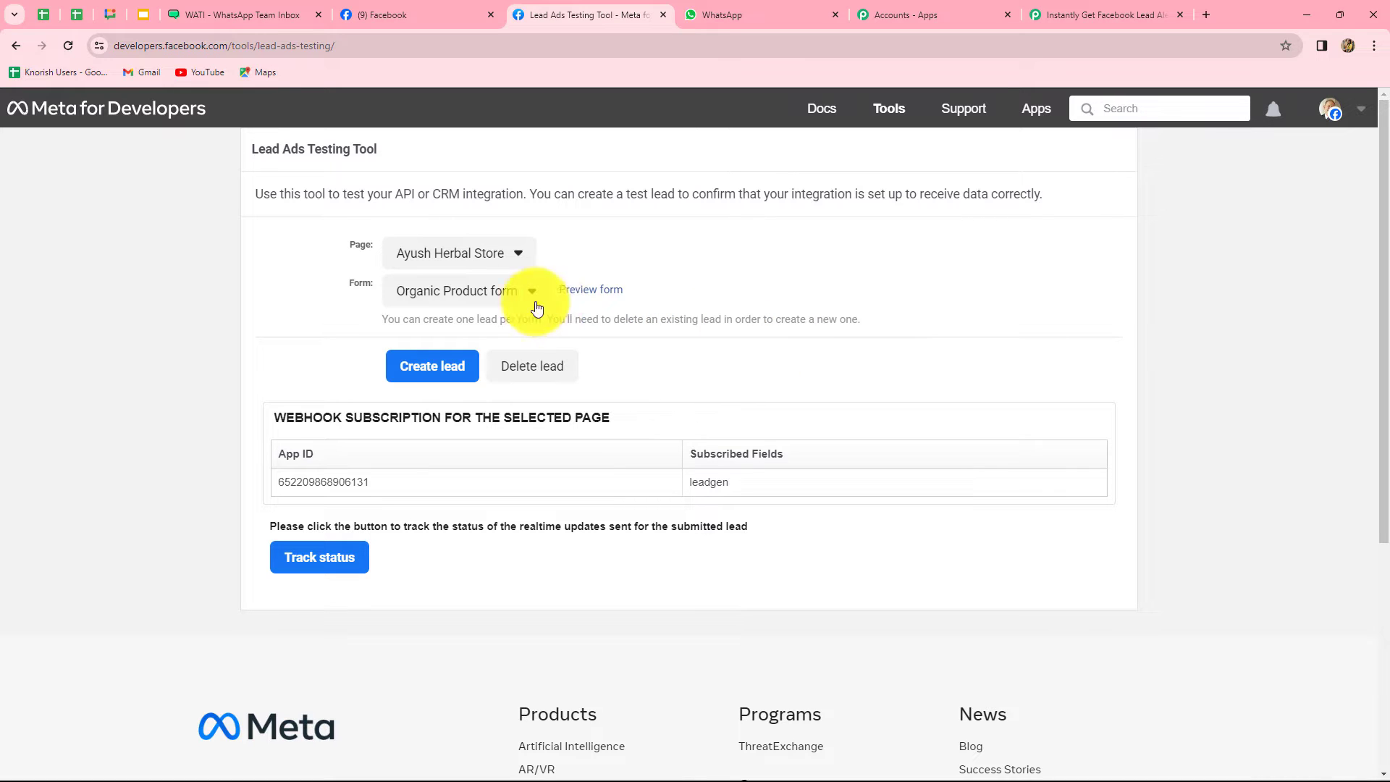
{"action": "left_click", "coordinate": [530, 374]}
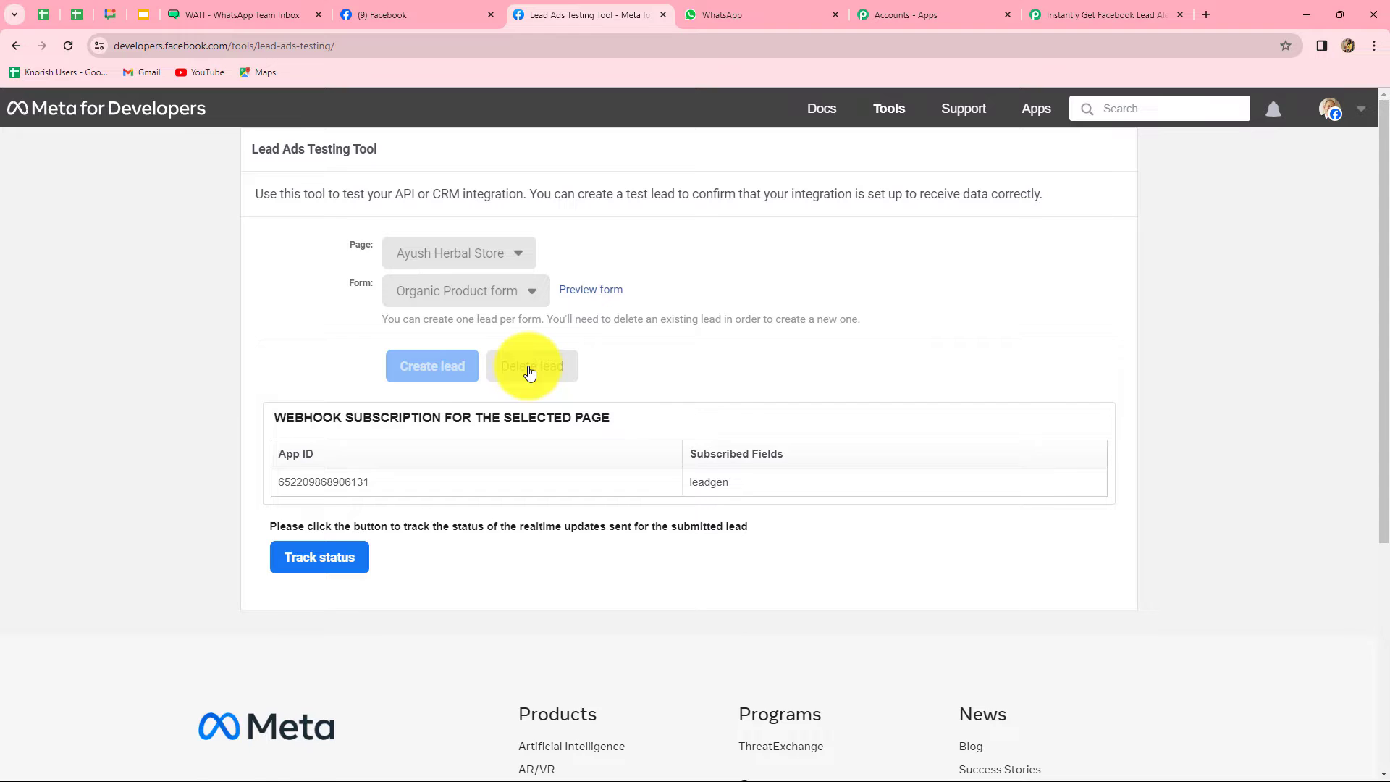
Reselect the Ayush Herbal Store page and preview the Organic Product form
{"action": "left_click", "coordinate": [68, 43]}
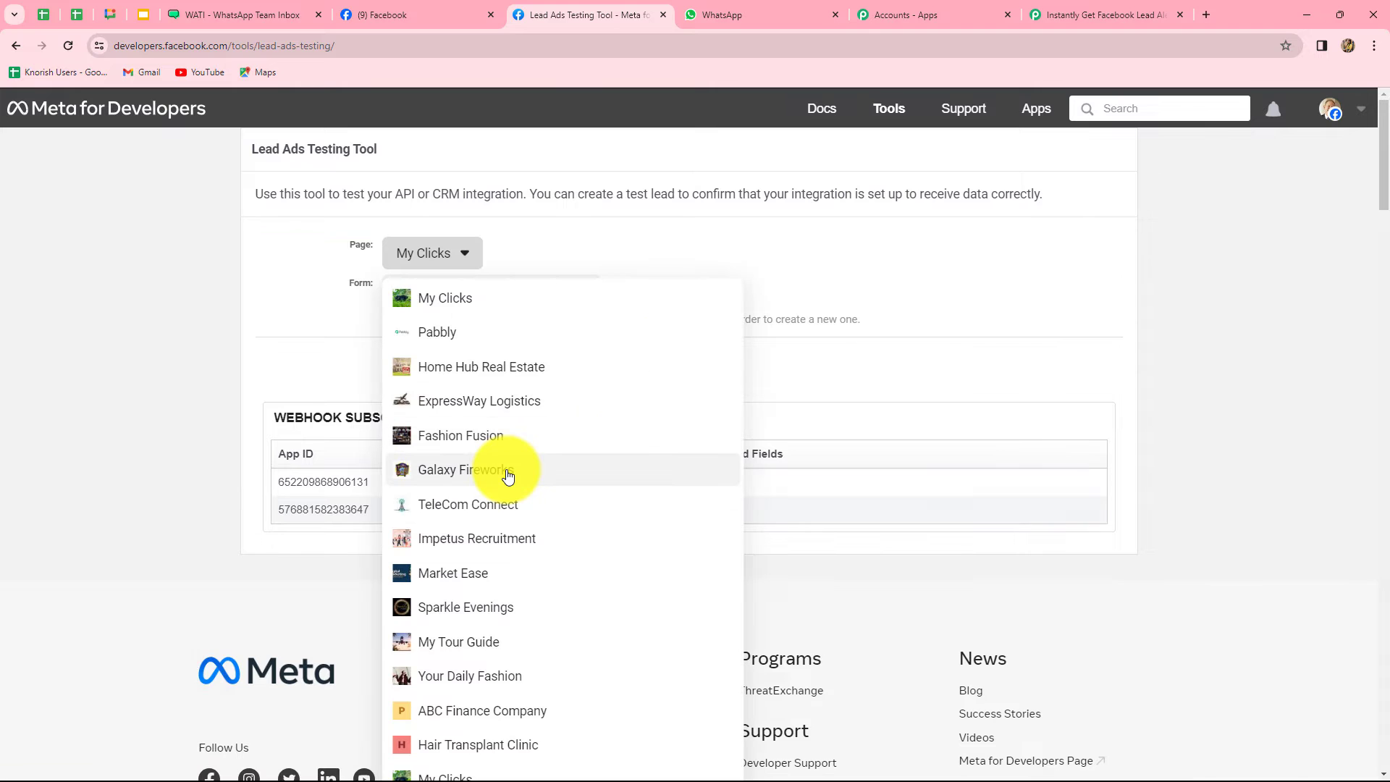
{"action": "scroll", "coordinate": [508, 475], "scroll_direction": "down", "scroll_amount": 7}
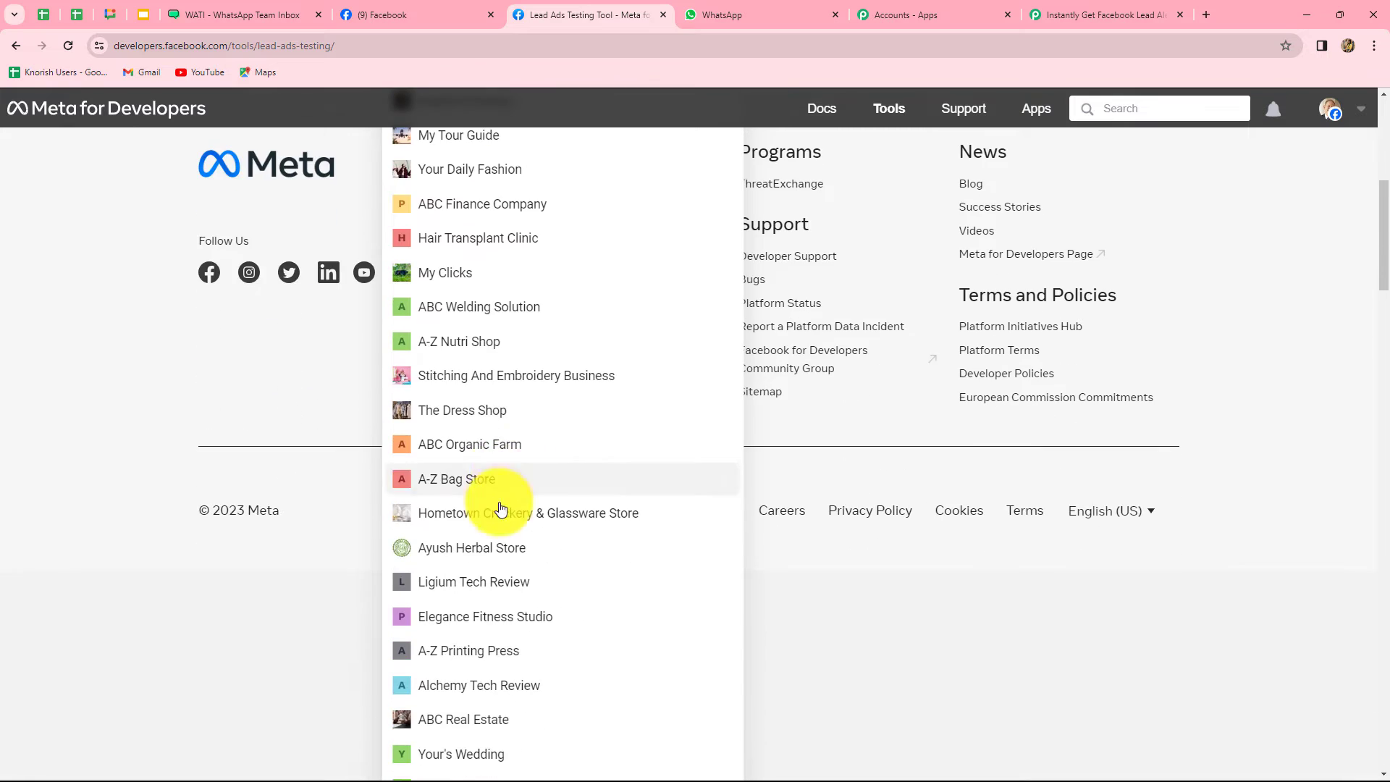
{"action": "left_click", "coordinate": [500, 548]}
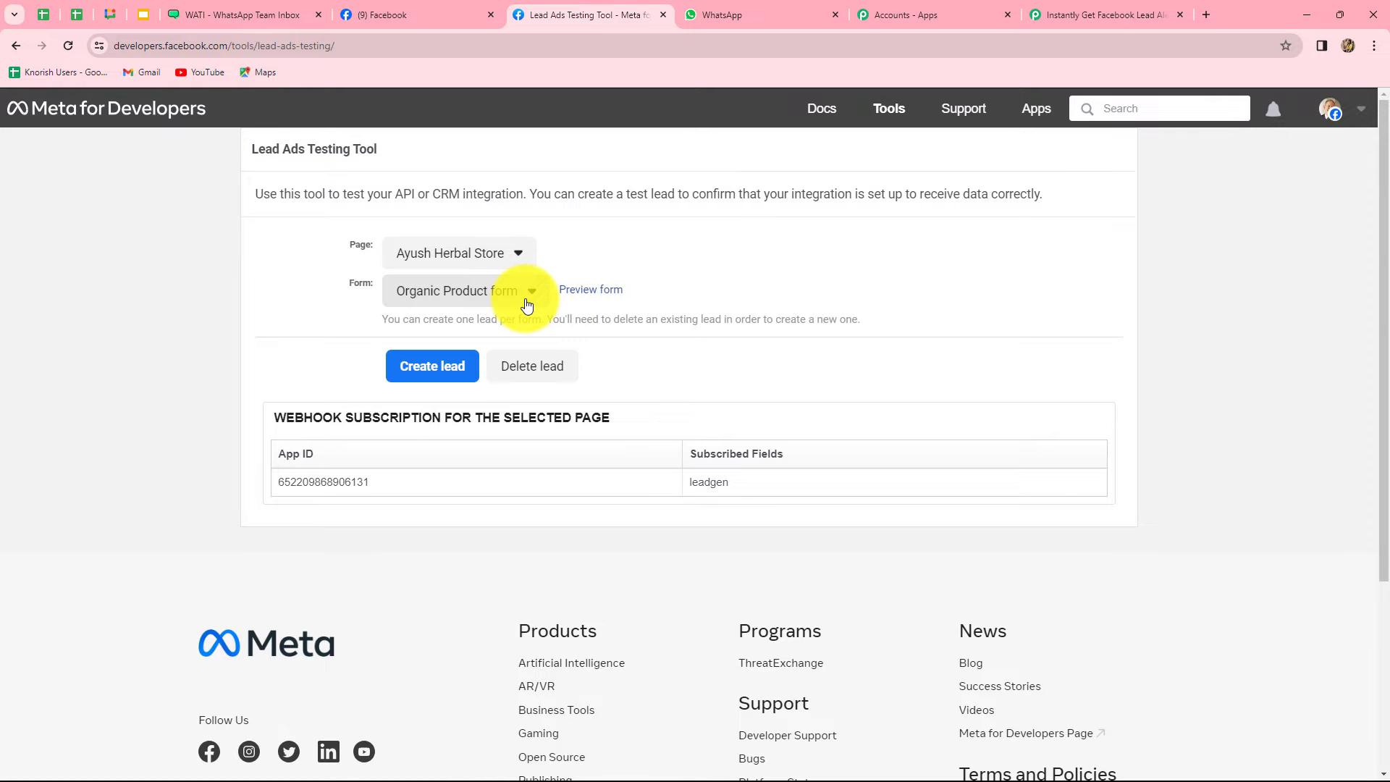
{"action": "left_click", "coordinate": [603, 291]}
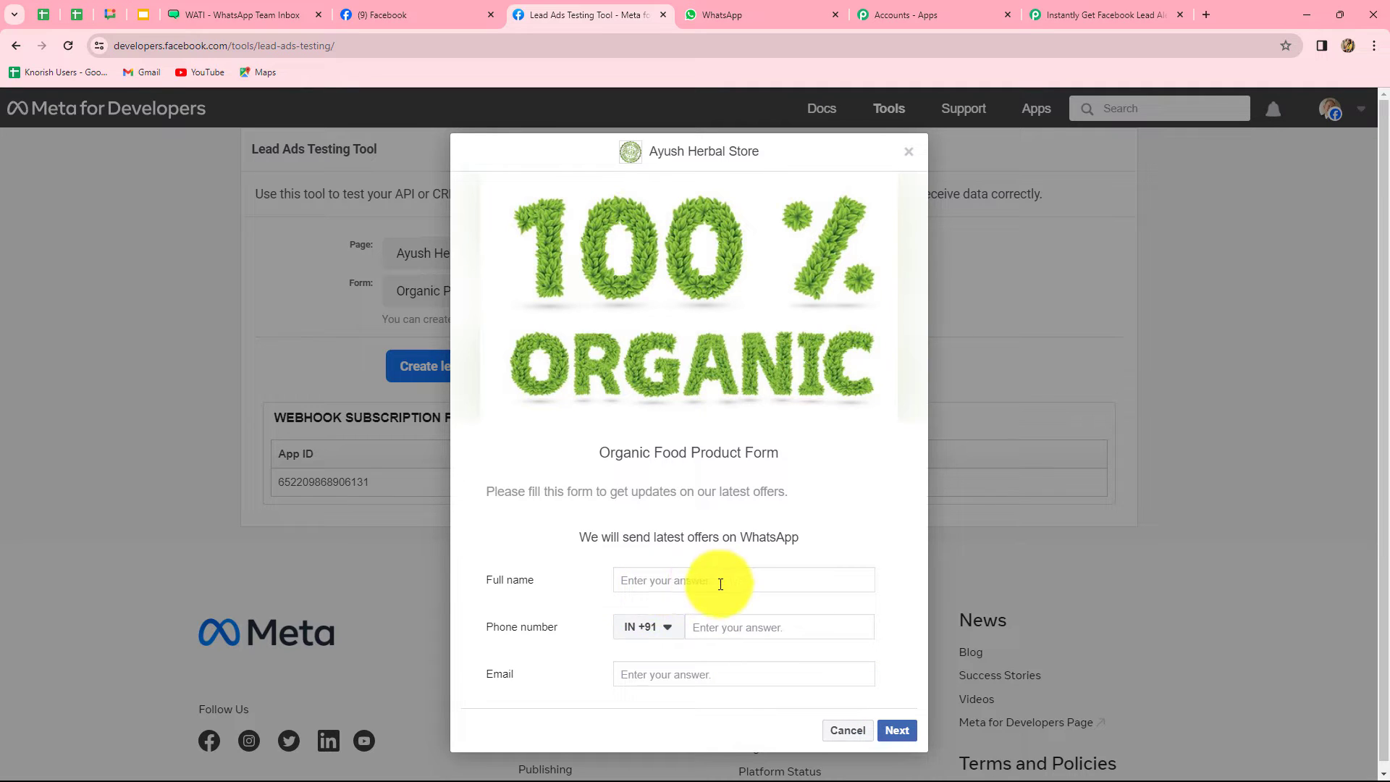
Fill the test lead form with a full name, a phone number and a test email address
{"action": "left_click", "coordinate": [644, 580]}
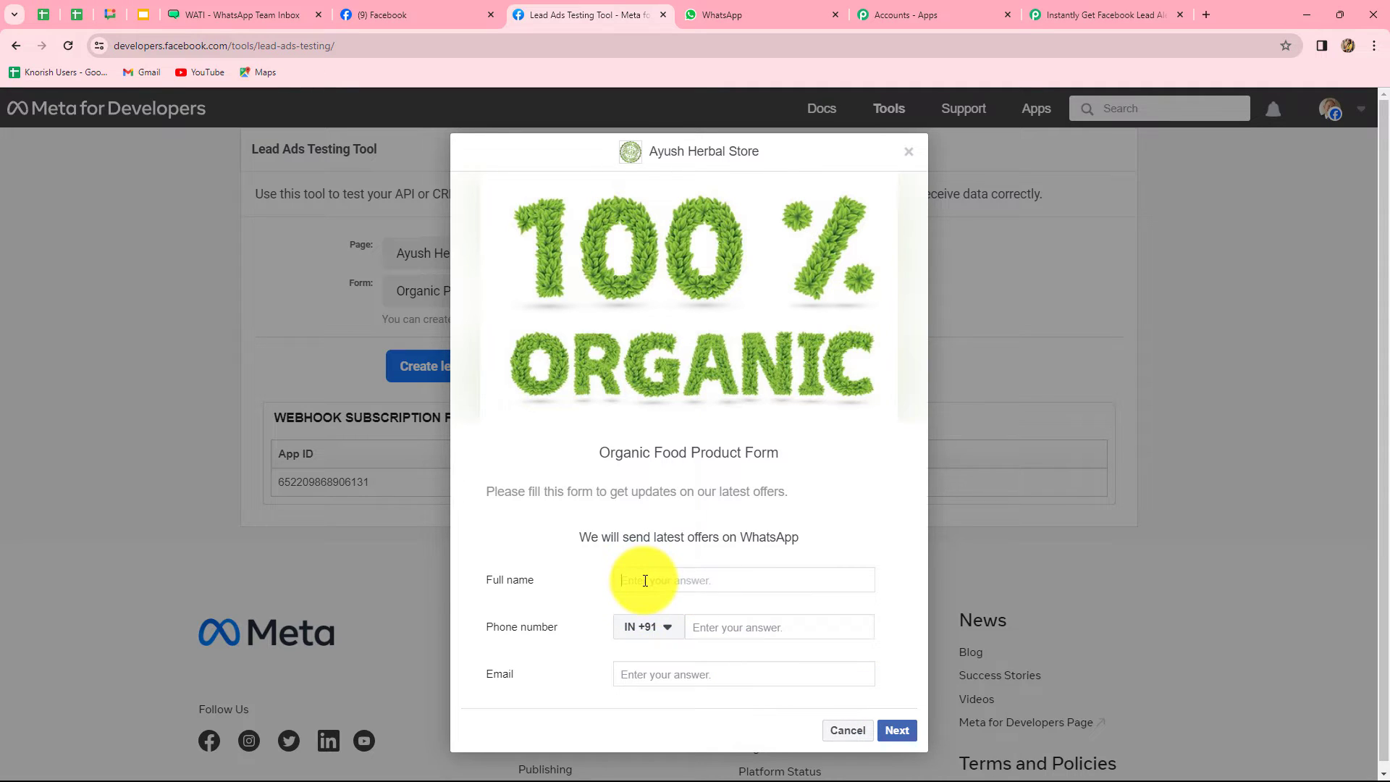
{"action": "left_click", "coordinate": [645, 580]}
{"action": "type", "text": "Test J"}
{"action": "type", "text": "ser"}
{"action": "left_click", "coordinate": [724, 630]}
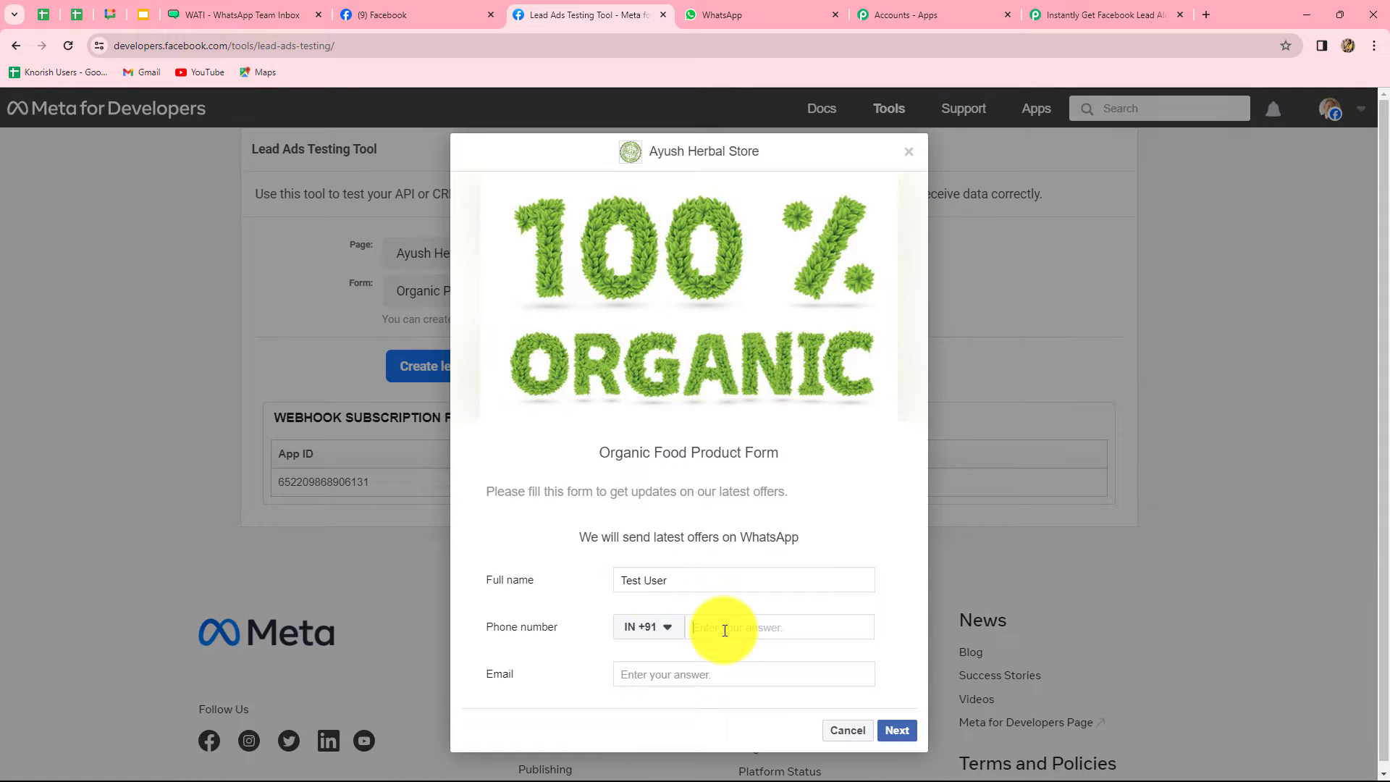
{"action": "left_click", "coordinate": [692, 669]}
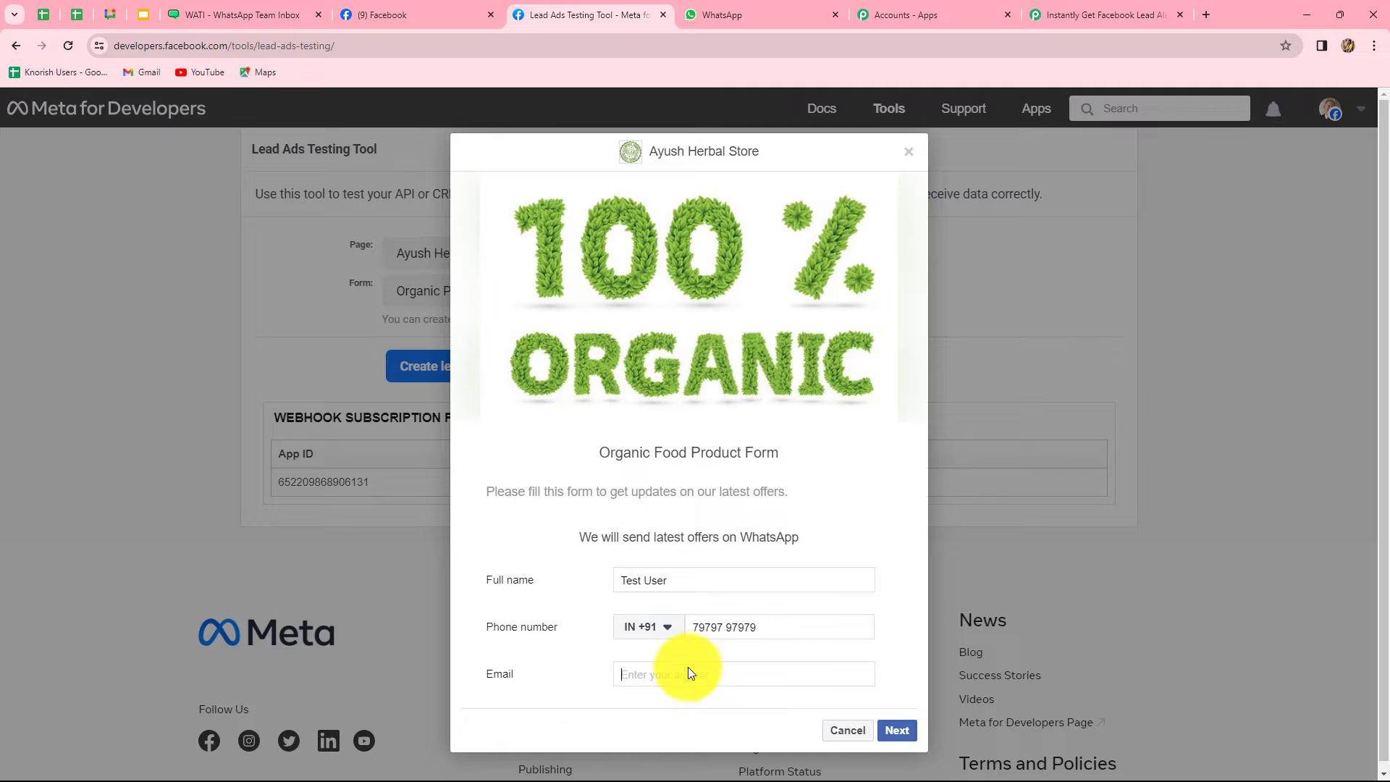
{"action": "left_click", "coordinate": [675, 693]}
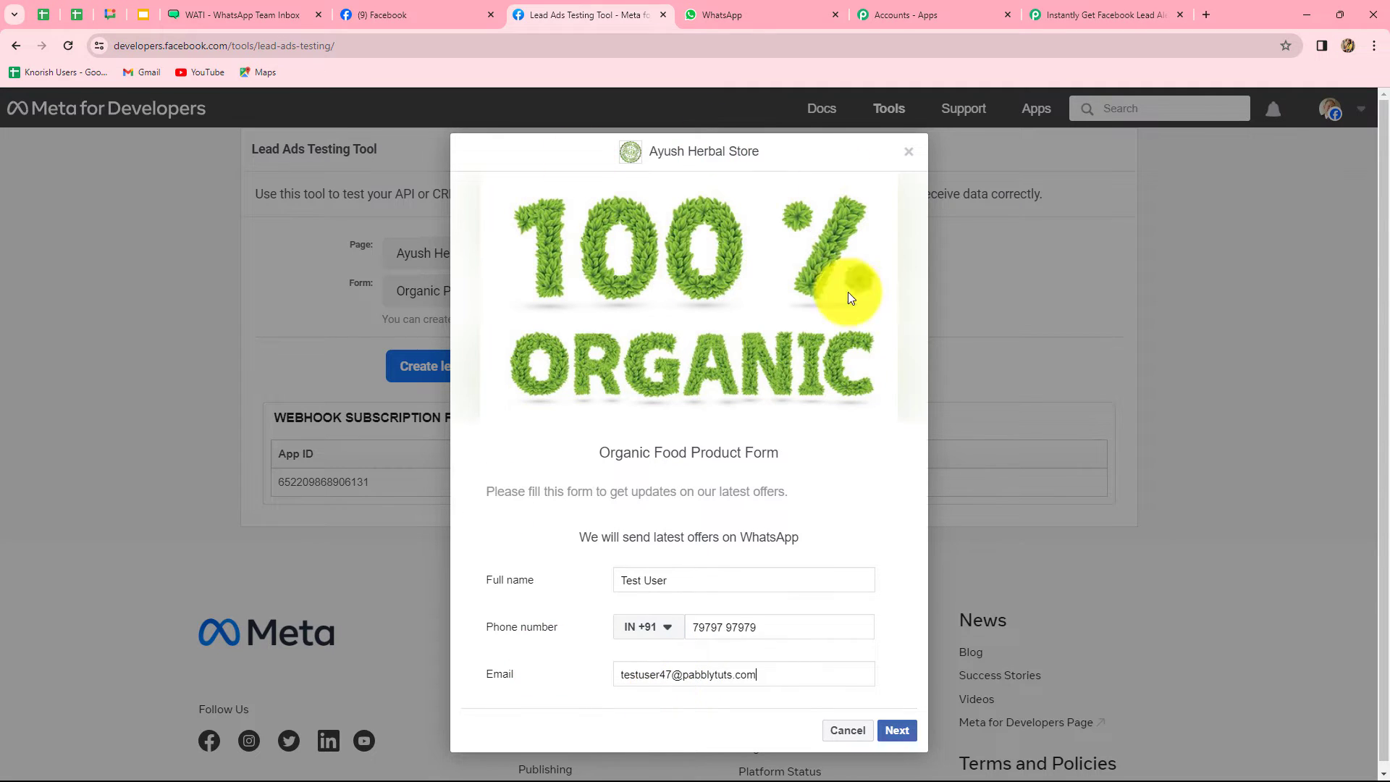
Submit the test lead from the terms page and close the lead form dialog
{"action": "left_click", "coordinate": [898, 731]}
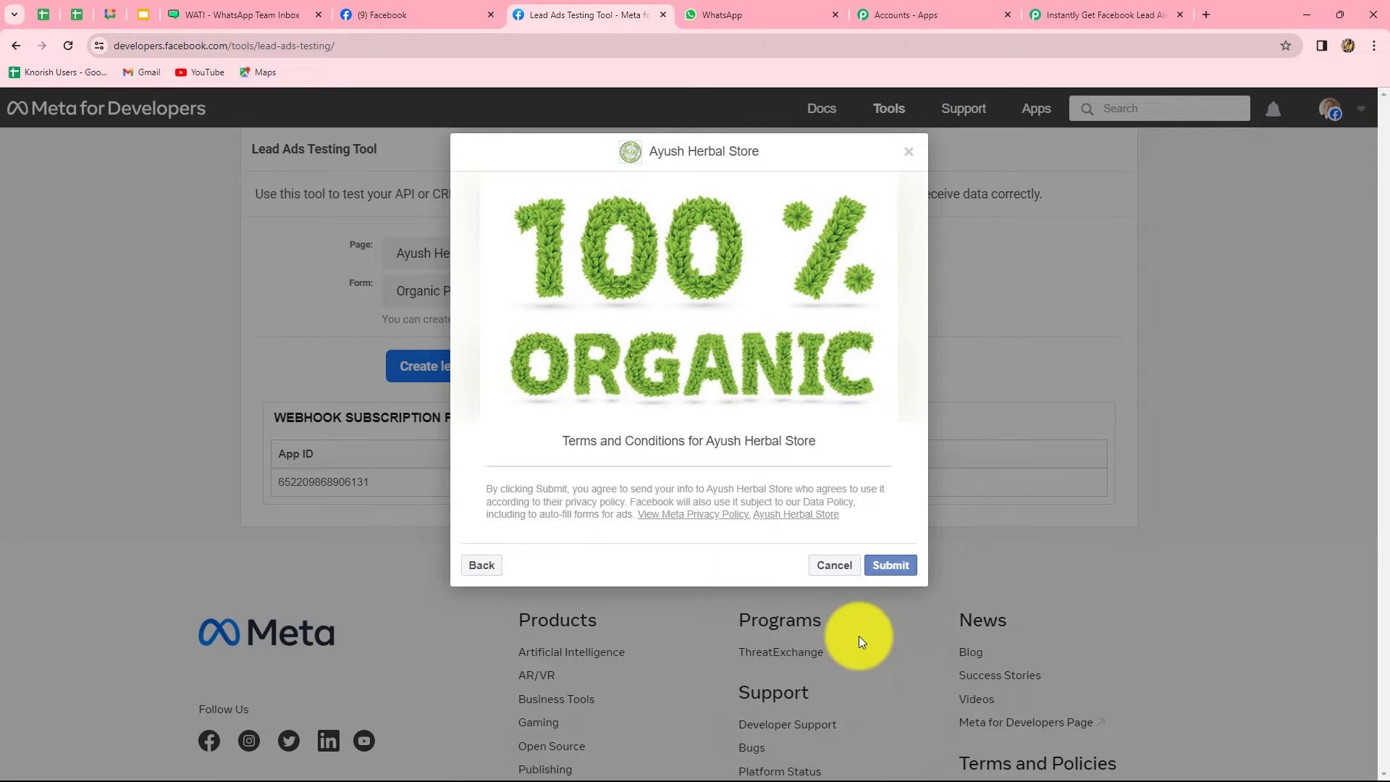
{"action": "left_click", "coordinate": [889, 566]}
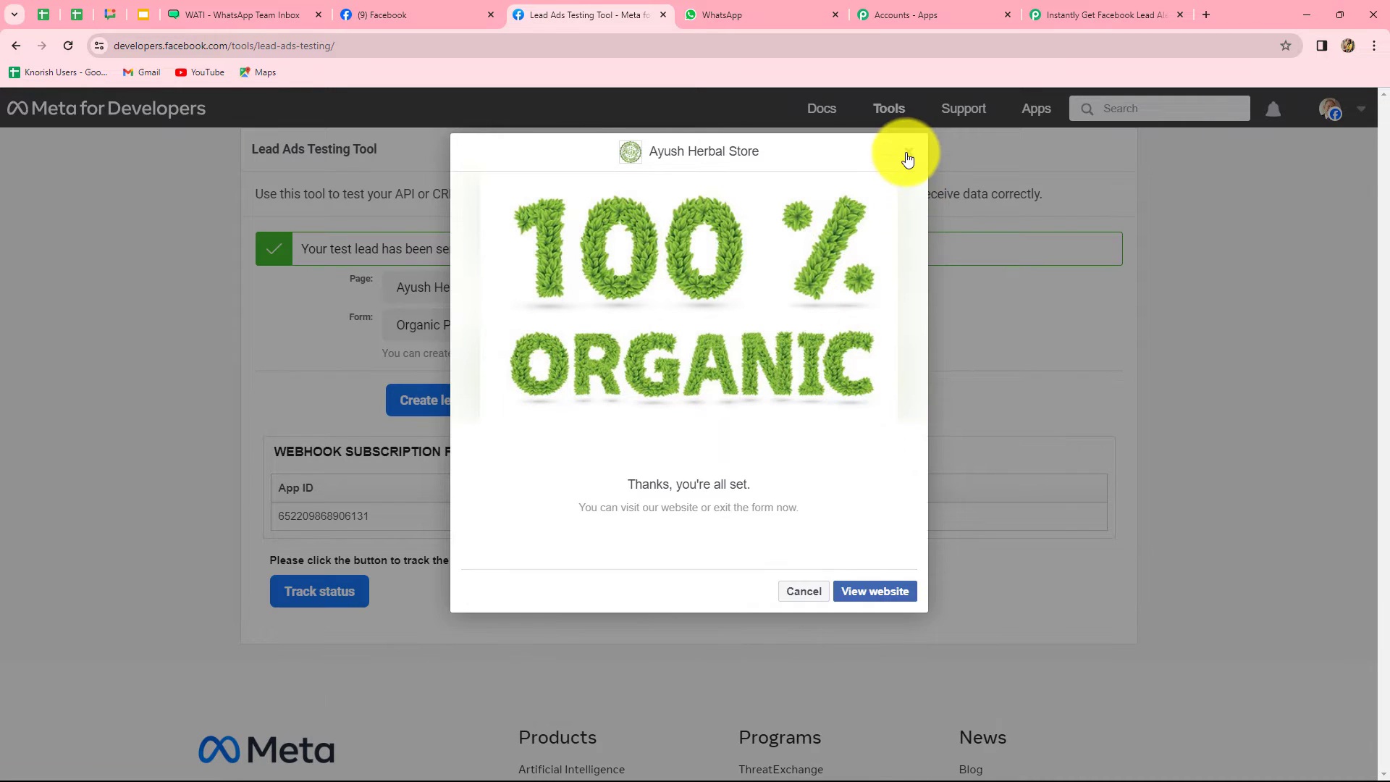
{"action": "left_click", "coordinate": [908, 155]}
Return to the Pabbly workflow, review the received test lead, and expand the next action step
{"action": "left_click", "coordinate": [1079, 15]}
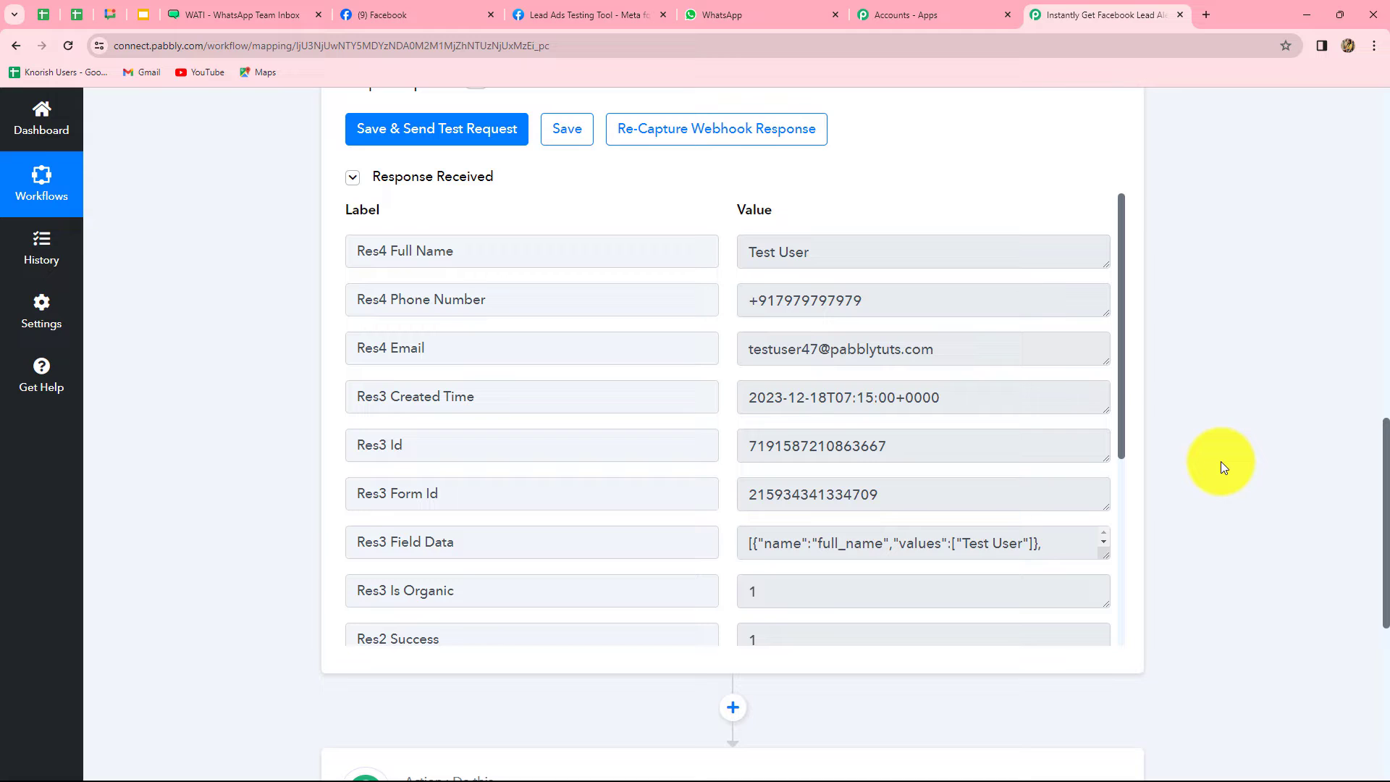
{"action": "scroll", "coordinate": [1220, 462], "scroll_direction": "down", "scroll_amount": 6}
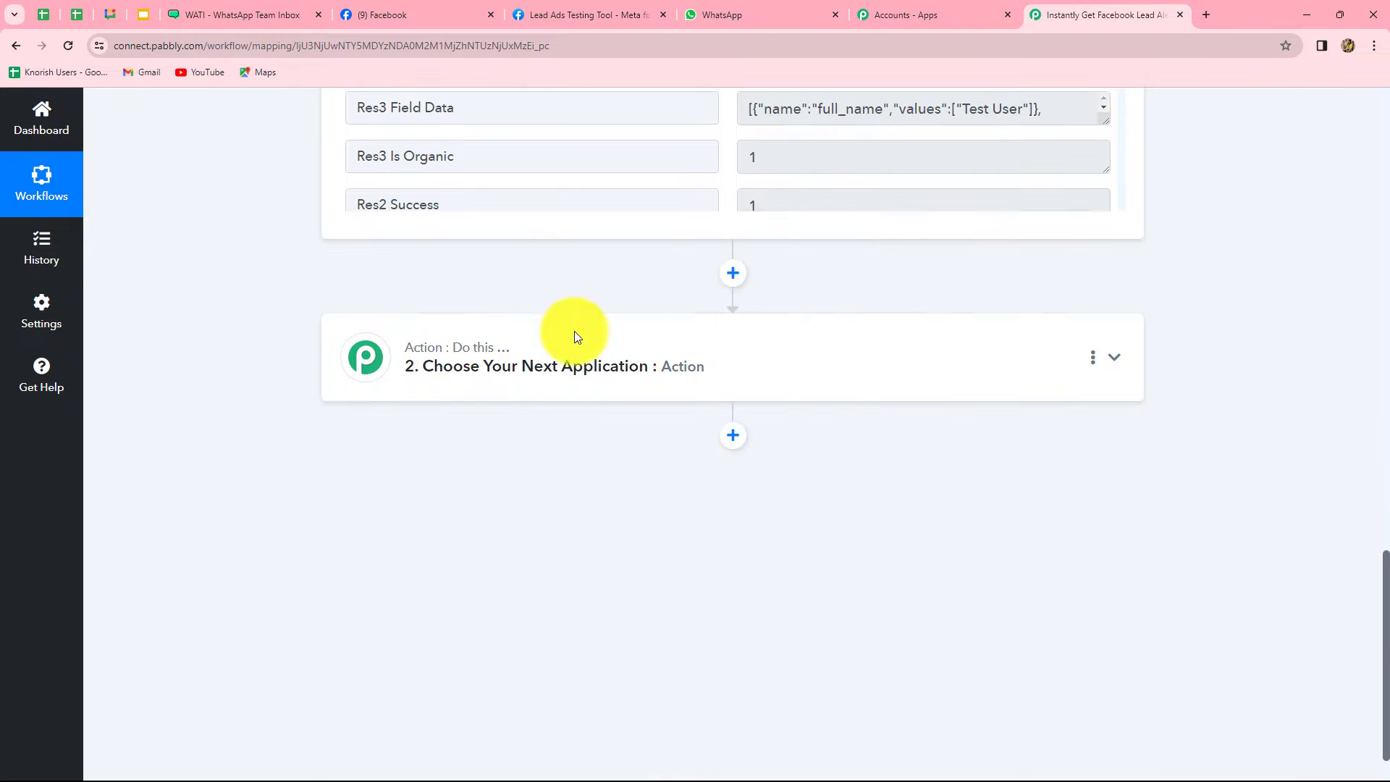
{"action": "left_click", "coordinate": [534, 394]}
Set the action app to WATI with the Send Template Message event
{"action": "left_click", "coordinate": [422, 392]}
{"action": "type", "text": "W"}
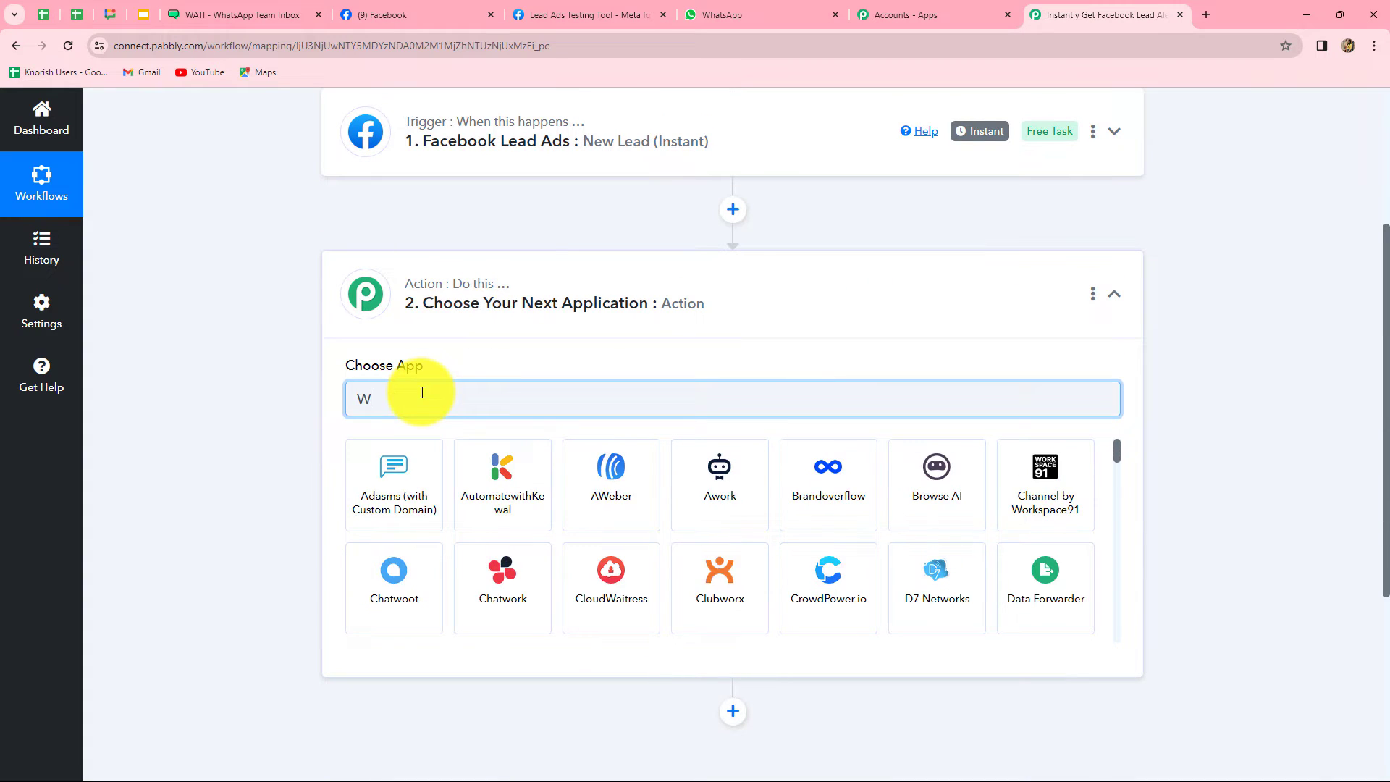
{"action": "type", "text": "ati"}
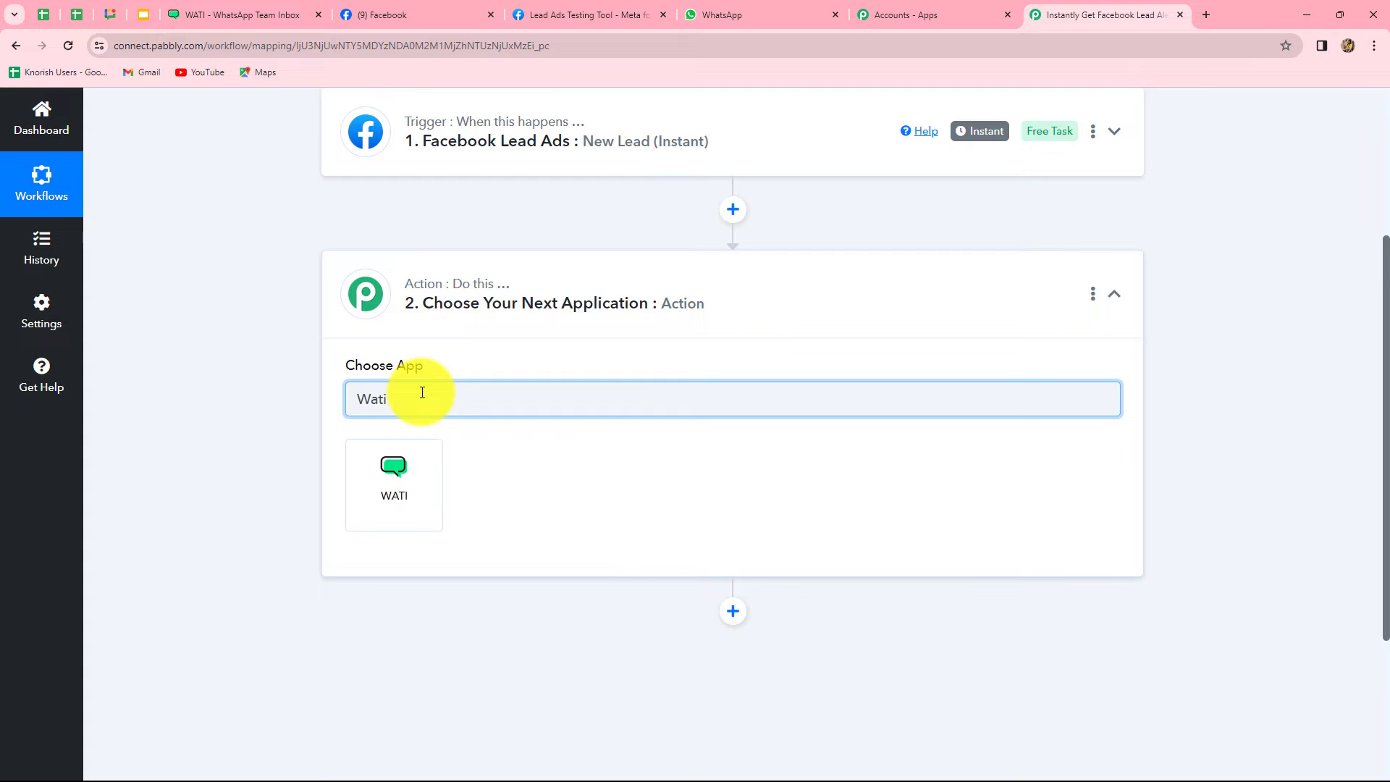
{"action": "left_click", "coordinate": [394, 467]}
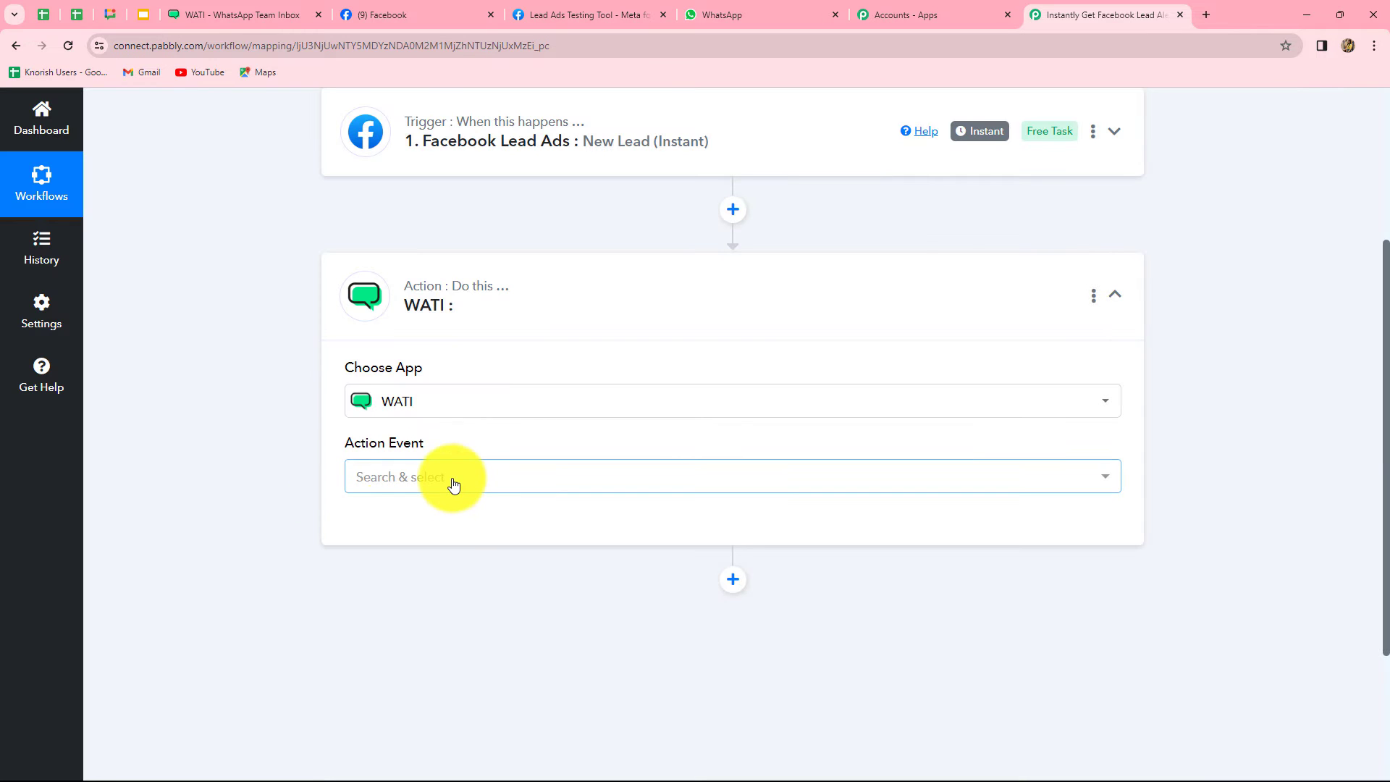
{"action": "left_click", "coordinate": [452, 483]}
{"action": "left_click", "coordinate": [517, 577]}
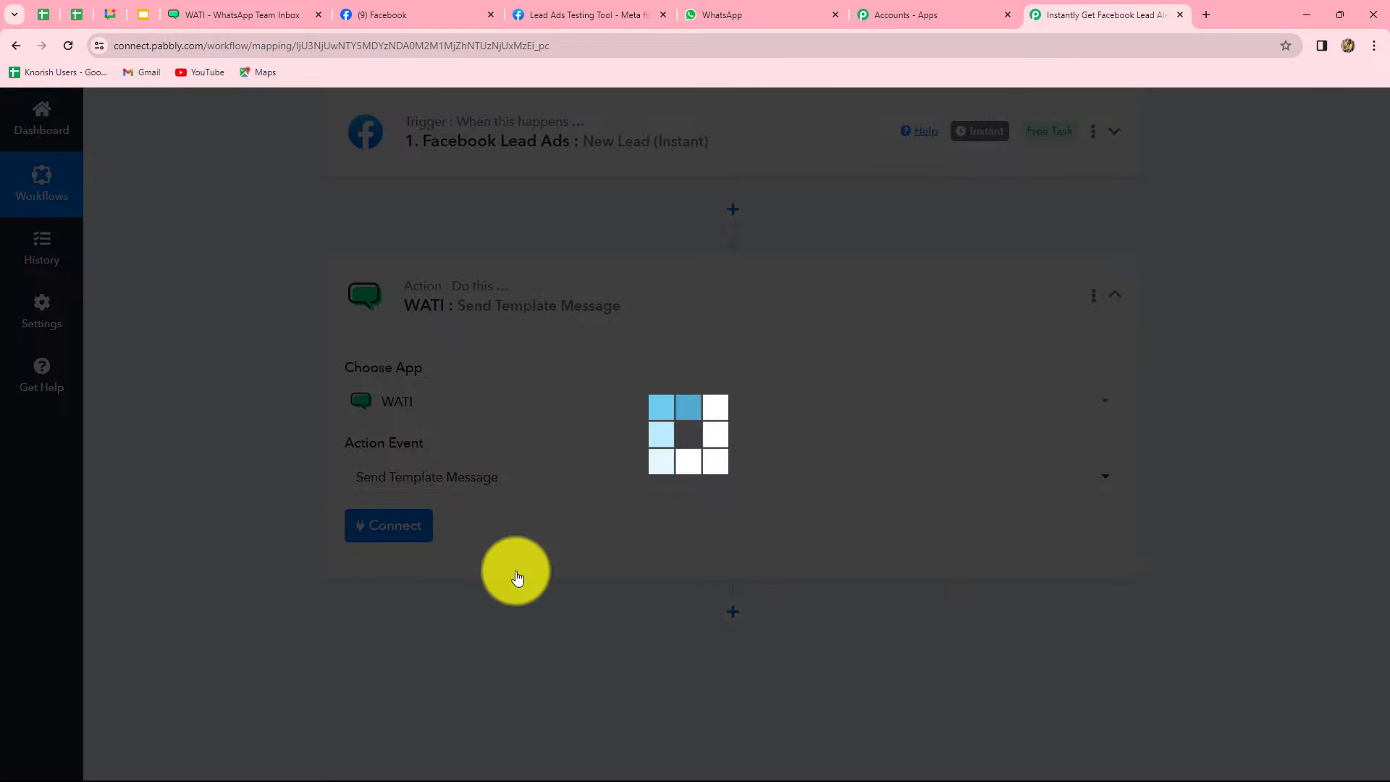
Start adding a new WATI connection, named WATI #23
{"action": "left_click", "coordinate": [394, 527]}
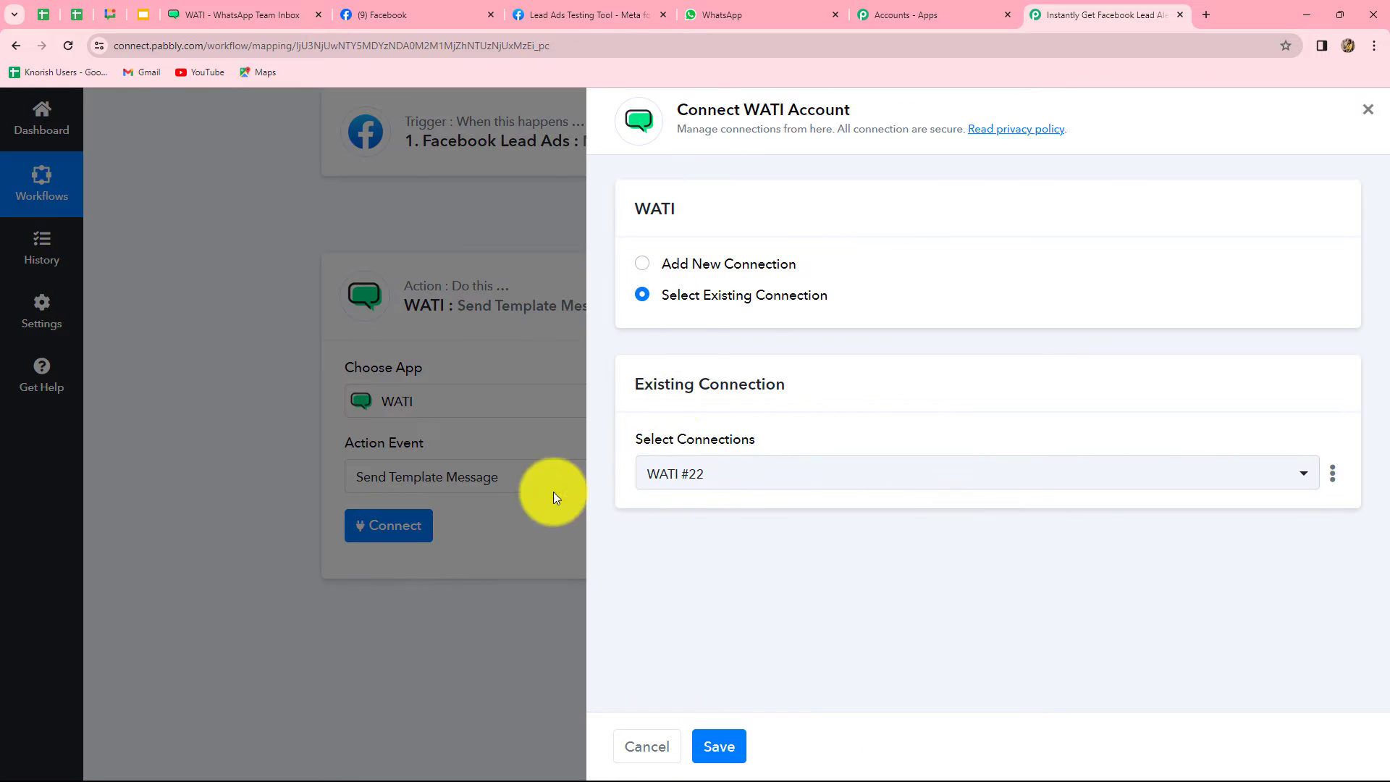
{"action": "left_click", "coordinate": [642, 265]}
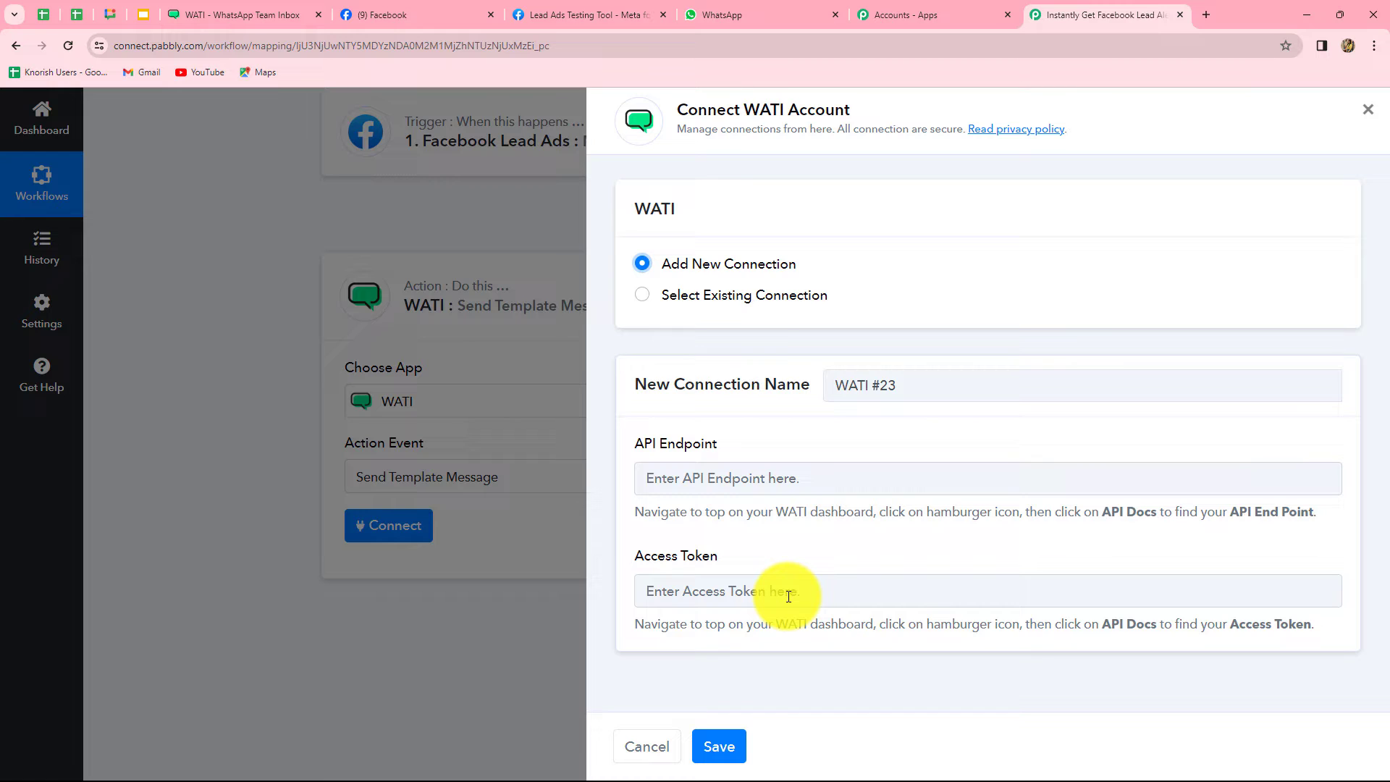
{"action": "left_click_drag", "start_coordinate": [635, 514], "coordinate": [1257, 519]}
{"action": "left_click", "coordinate": [1163, 557]}
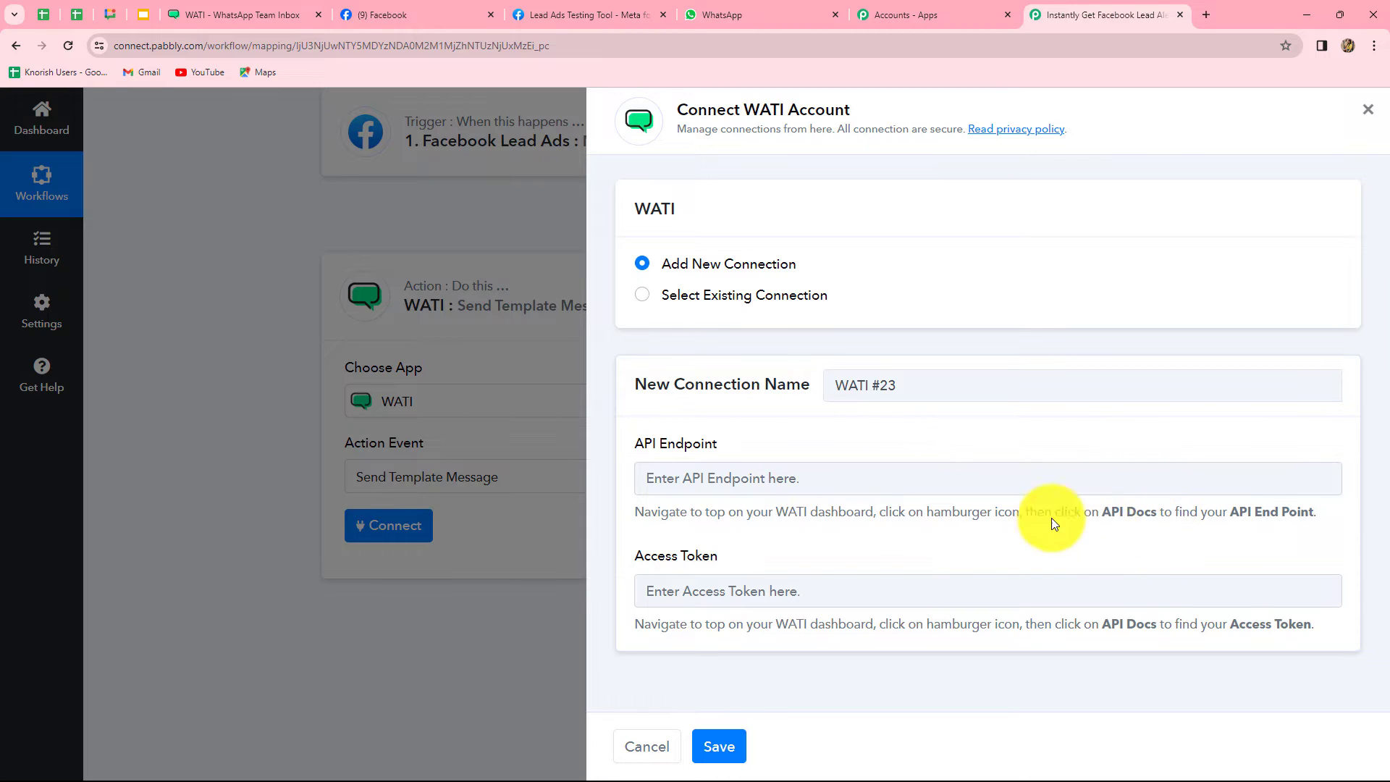
{"action": "left_click", "coordinate": [236, 8]}
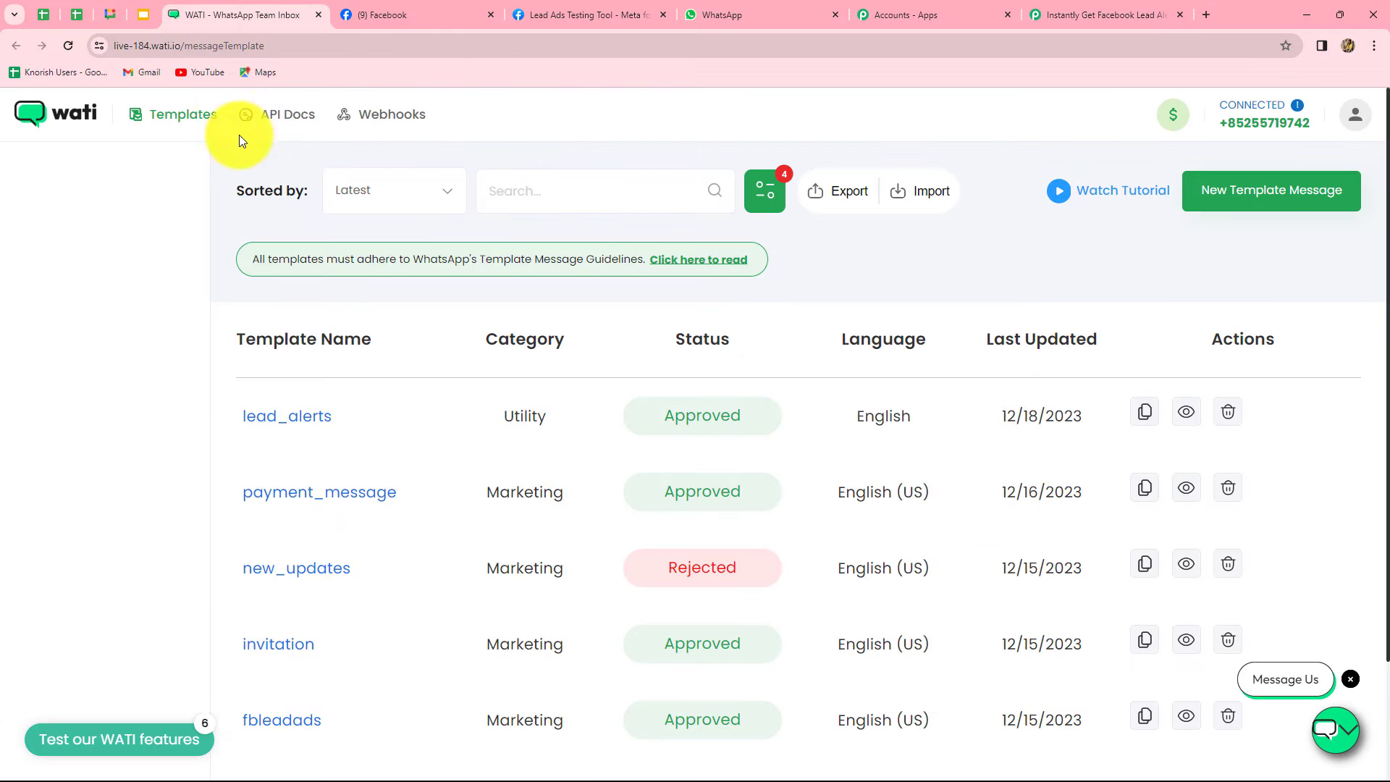
{"action": "left_click", "coordinate": [284, 121]}
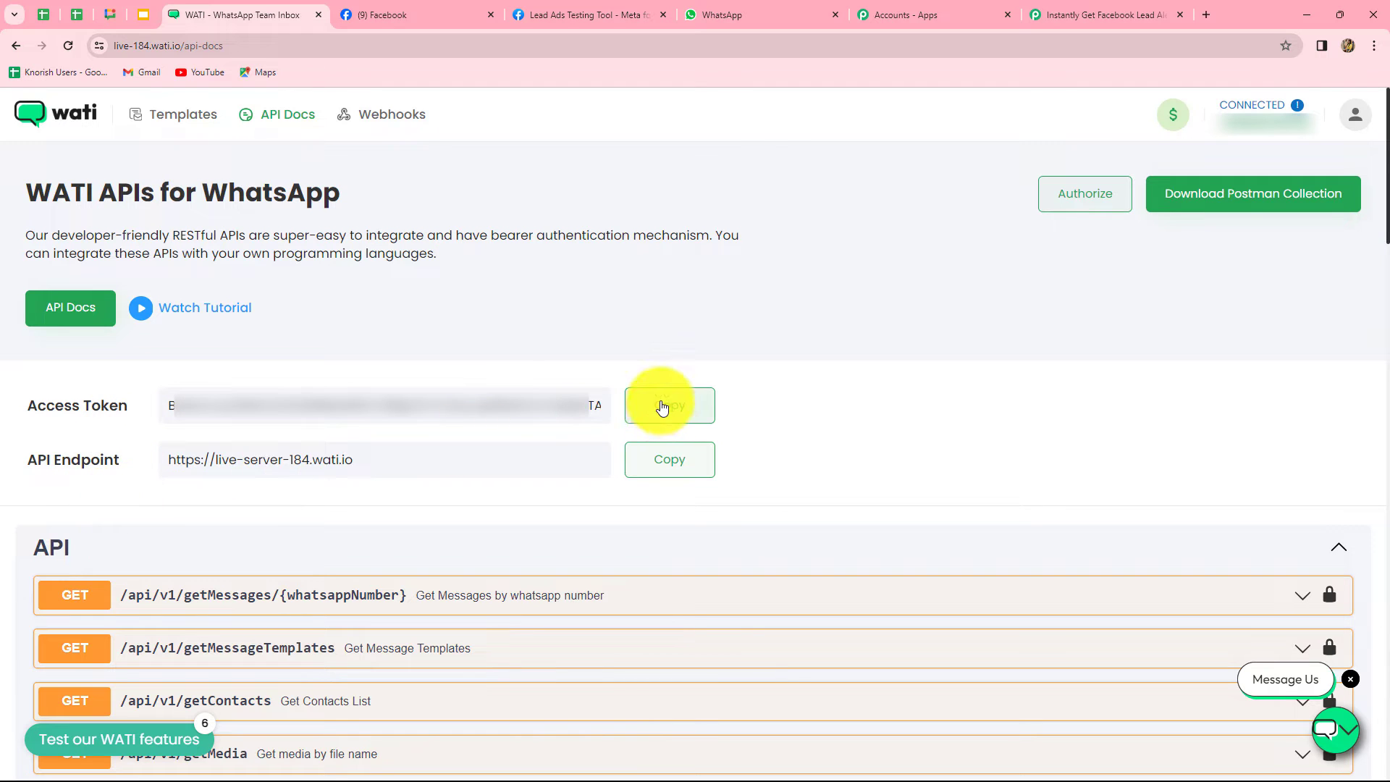
{"action": "left_click", "coordinate": [660, 461]}
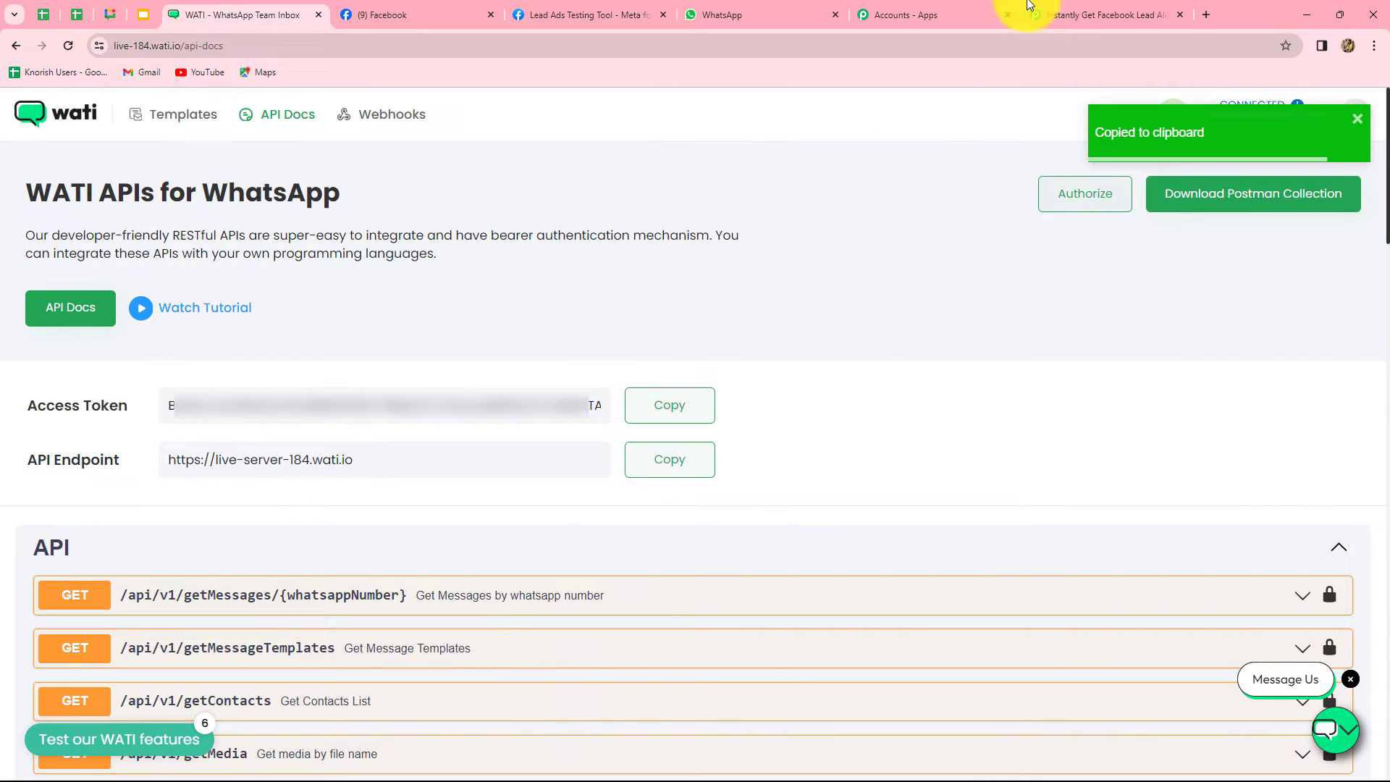
{"action": "left_click", "coordinate": [1071, 15]}
{"action": "left_click", "coordinate": [719, 484]}
{"action": "key", "text": "ctrl+v"}
Paste WATI's access token into the Access Token field and save the connection
{"action": "left_click", "coordinate": [239, 14]}
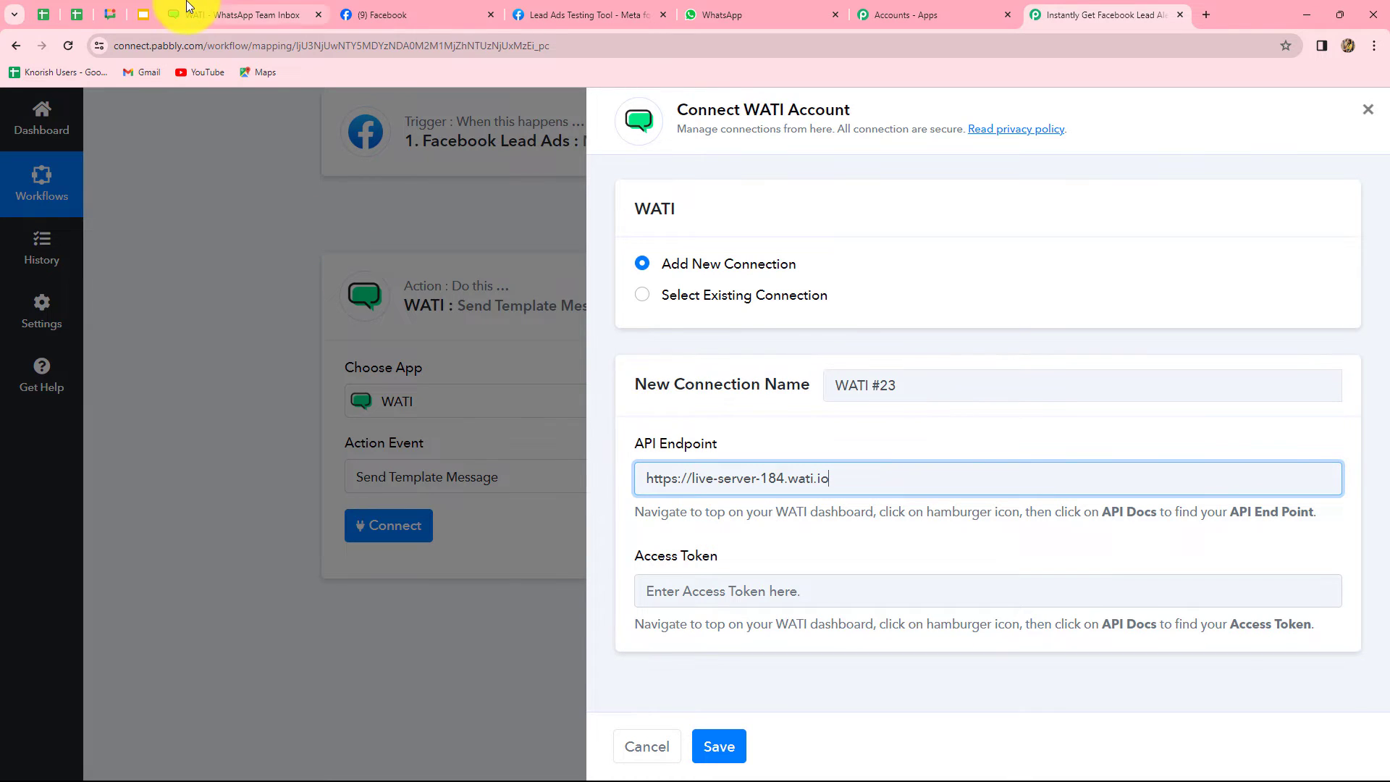
{"action": "left_click", "coordinate": [648, 407]}
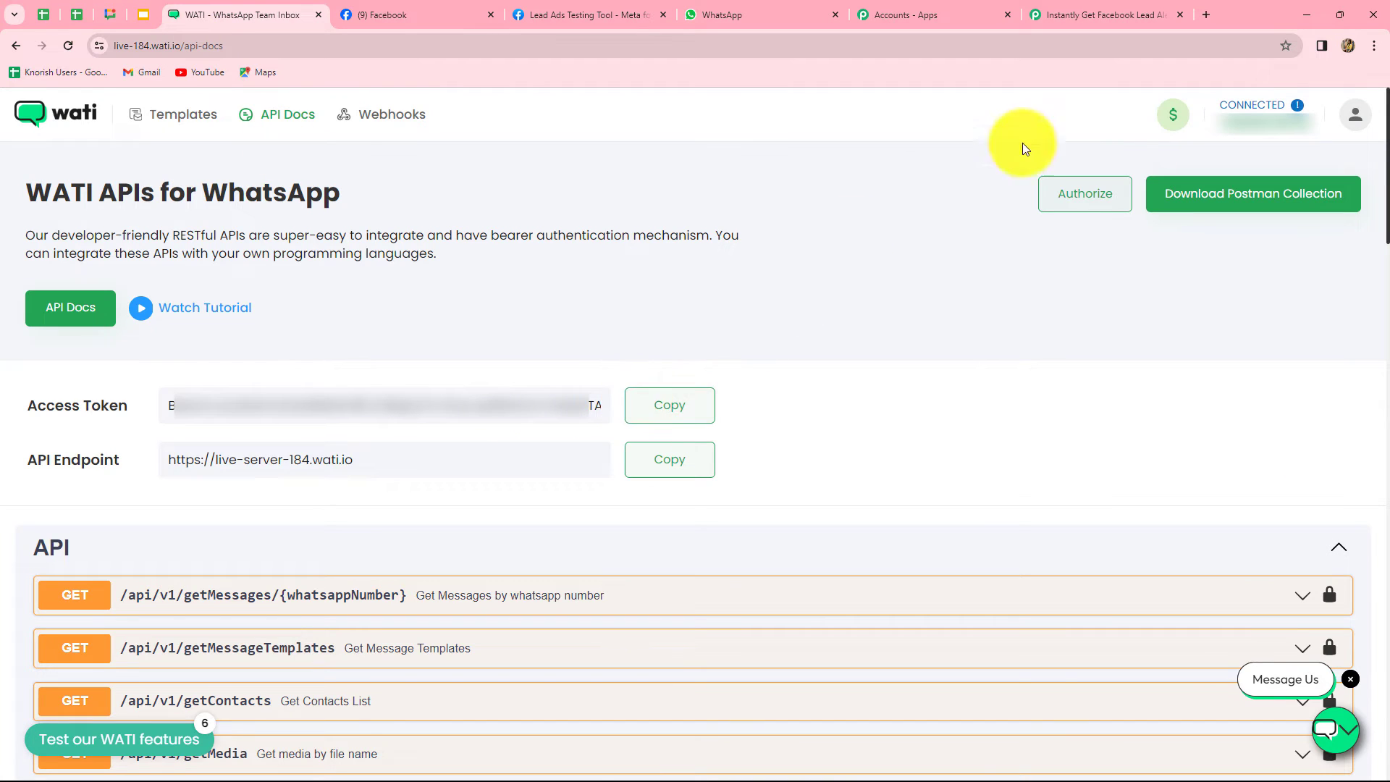
{"action": "left_click", "coordinate": [1101, 15]}
{"action": "left_click", "coordinate": [722, 594]}
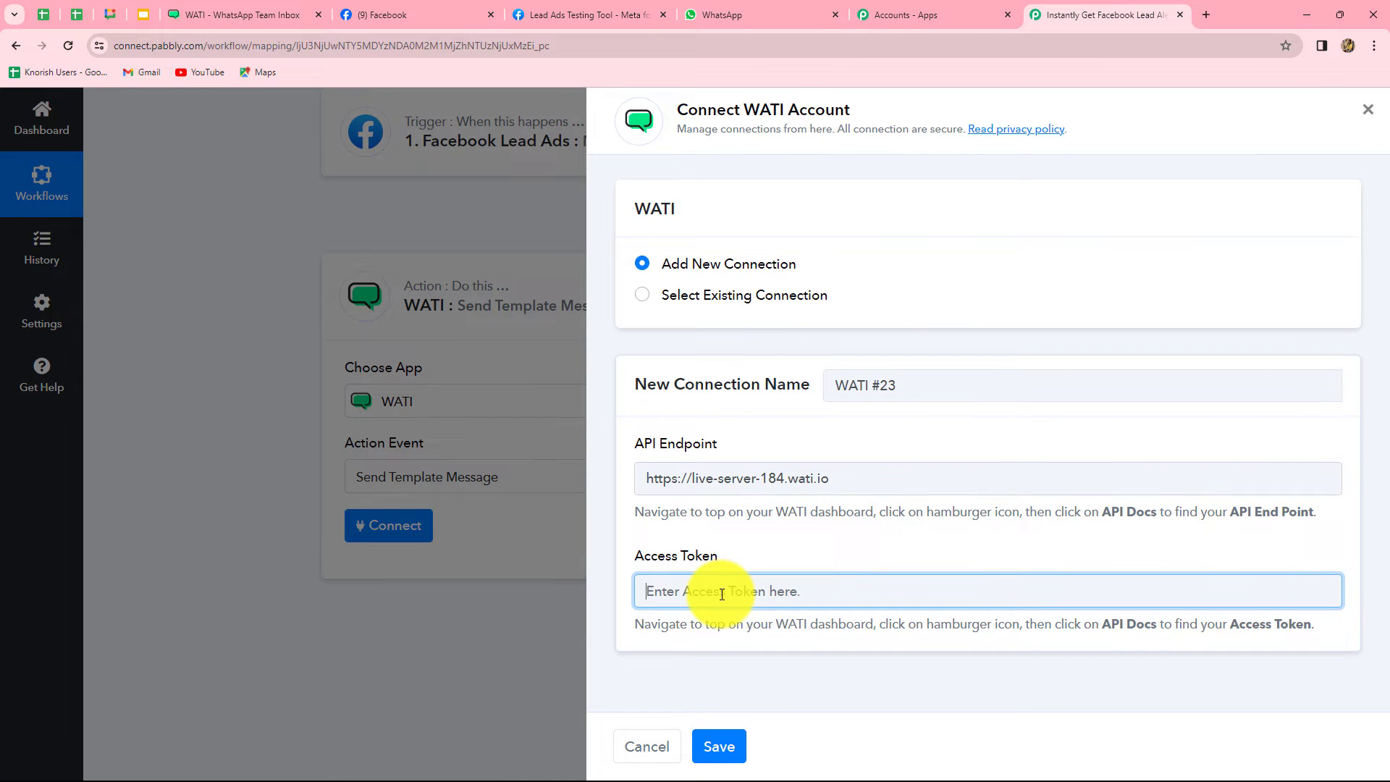
{"action": "key", "text": "ctrl+v"}
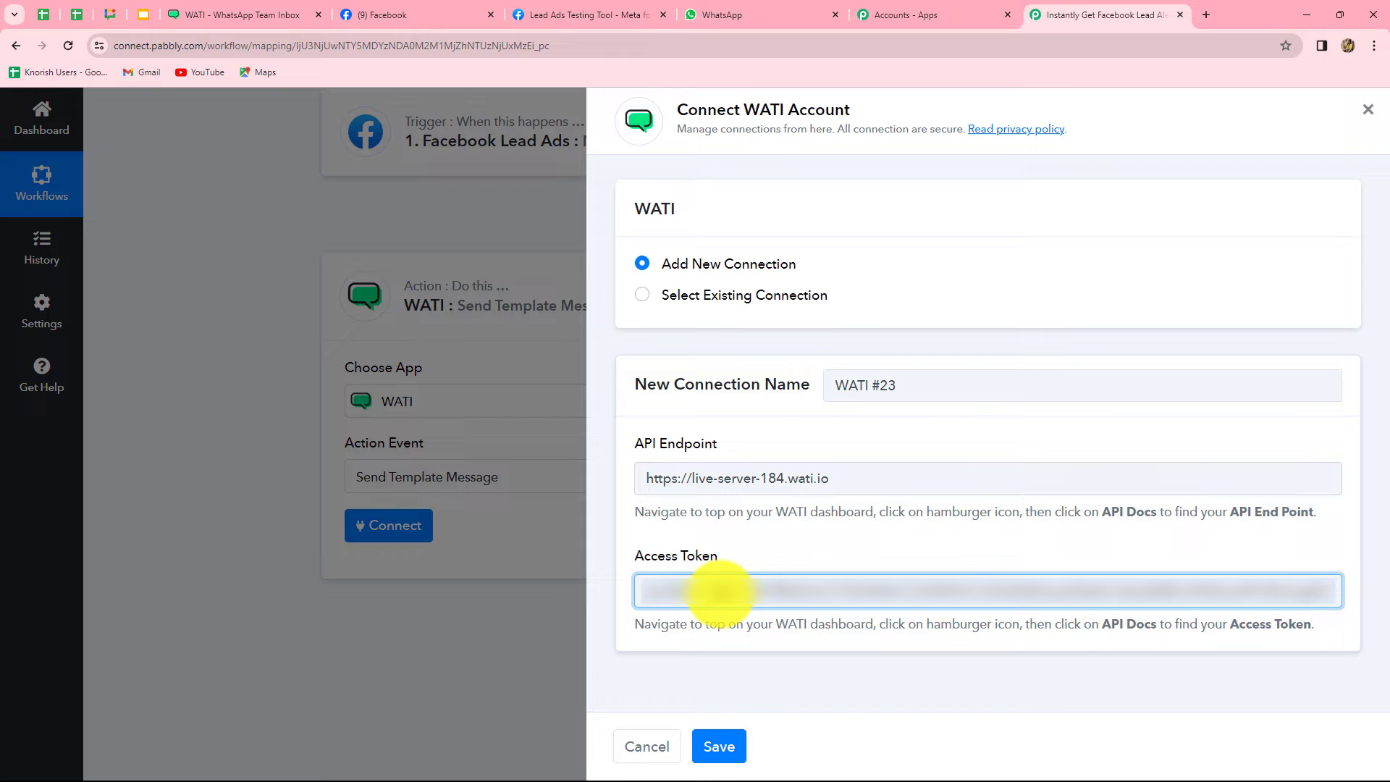
{"action": "left_click", "coordinate": [718, 746]}
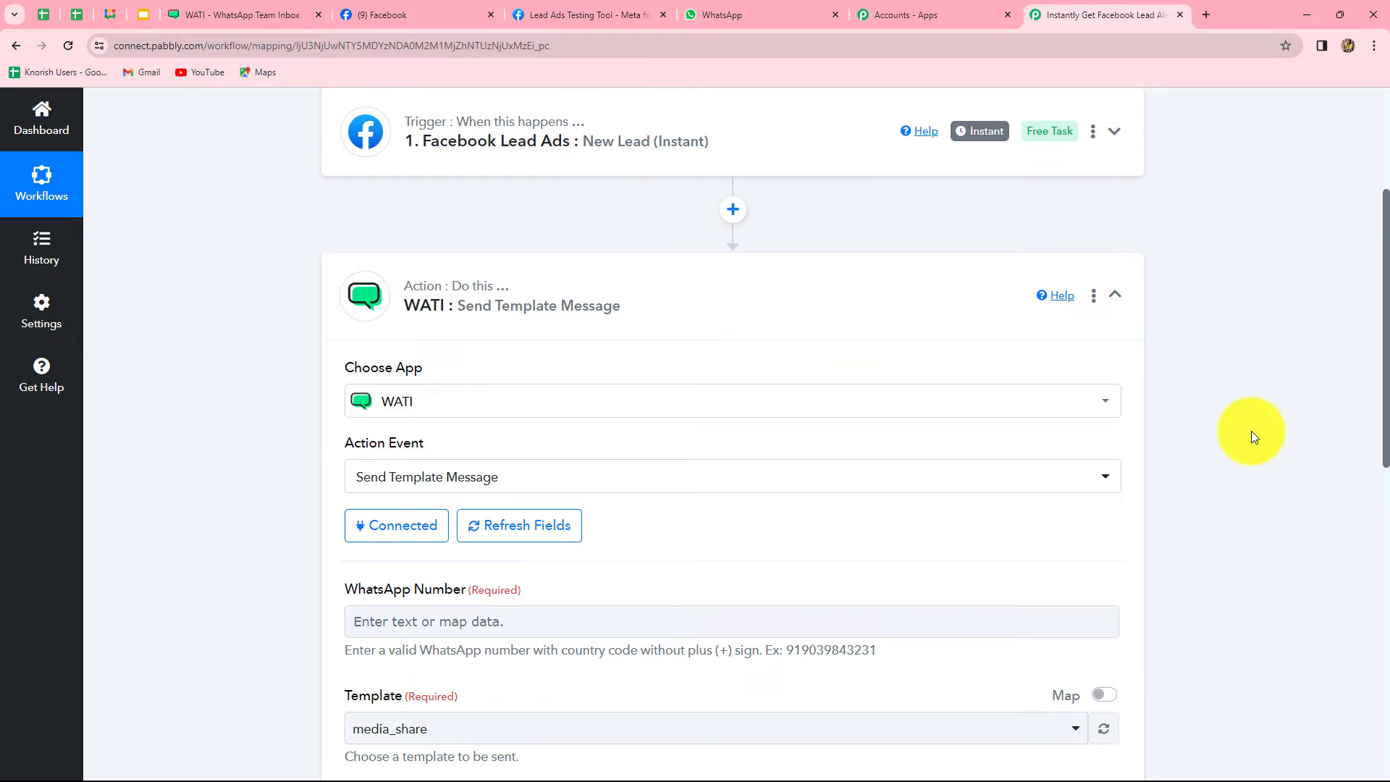
Enter the recipient's number in the template message's WhatsApp Number field
{"action": "scroll", "coordinate": [1252, 431], "scroll_direction": "down", "scroll_amount": 9}
{"action": "scroll", "coordinate": [1252, 433], "scroll_direction": "up", "scroll_amount": 6}
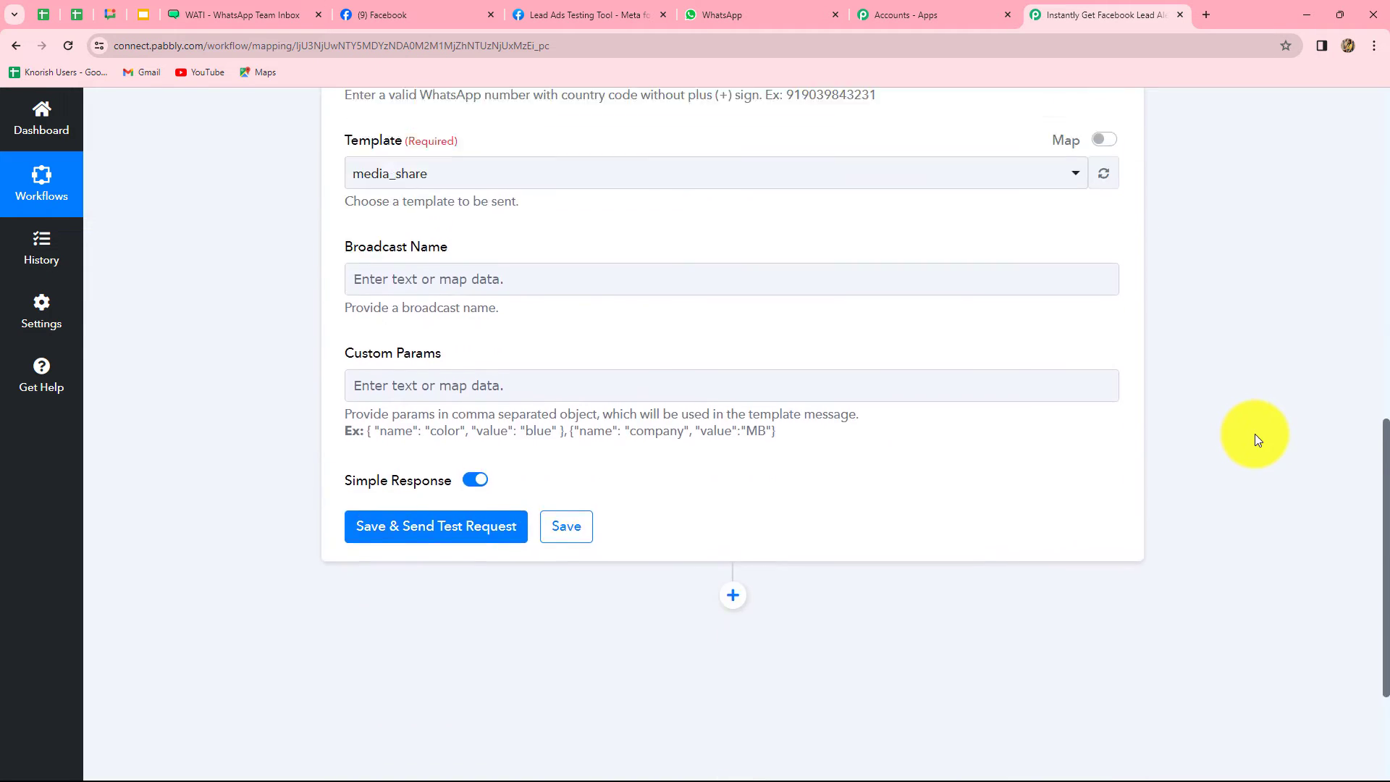
{"action": "scroll", "coordinate": [1254, 433], "scroll_direction": "down", "scroll_amount": 3}
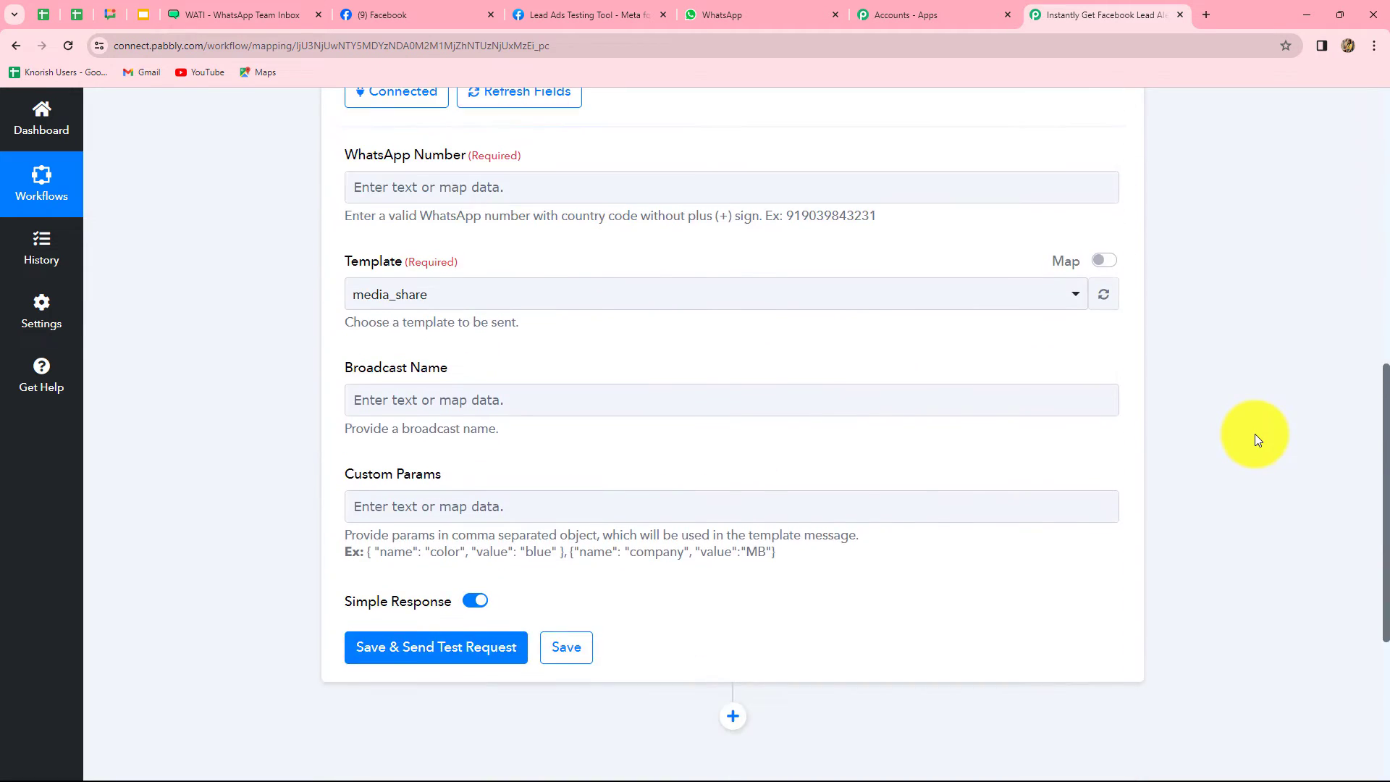
{"action": "left_click", "coordinate": [478, 186]}
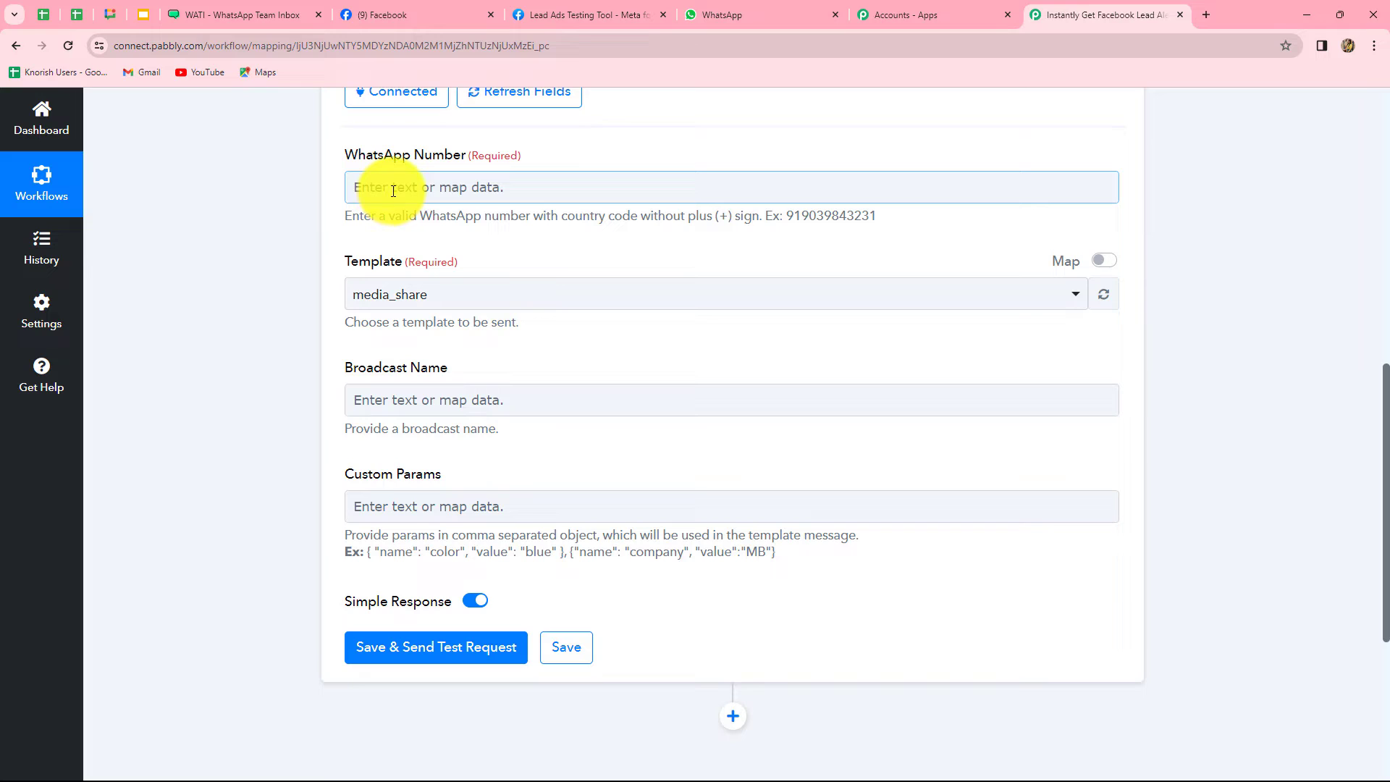
{"action": "scroll", "coordinate": [484, 414], "scroll_direction": "up", "scroll_amount": 2}
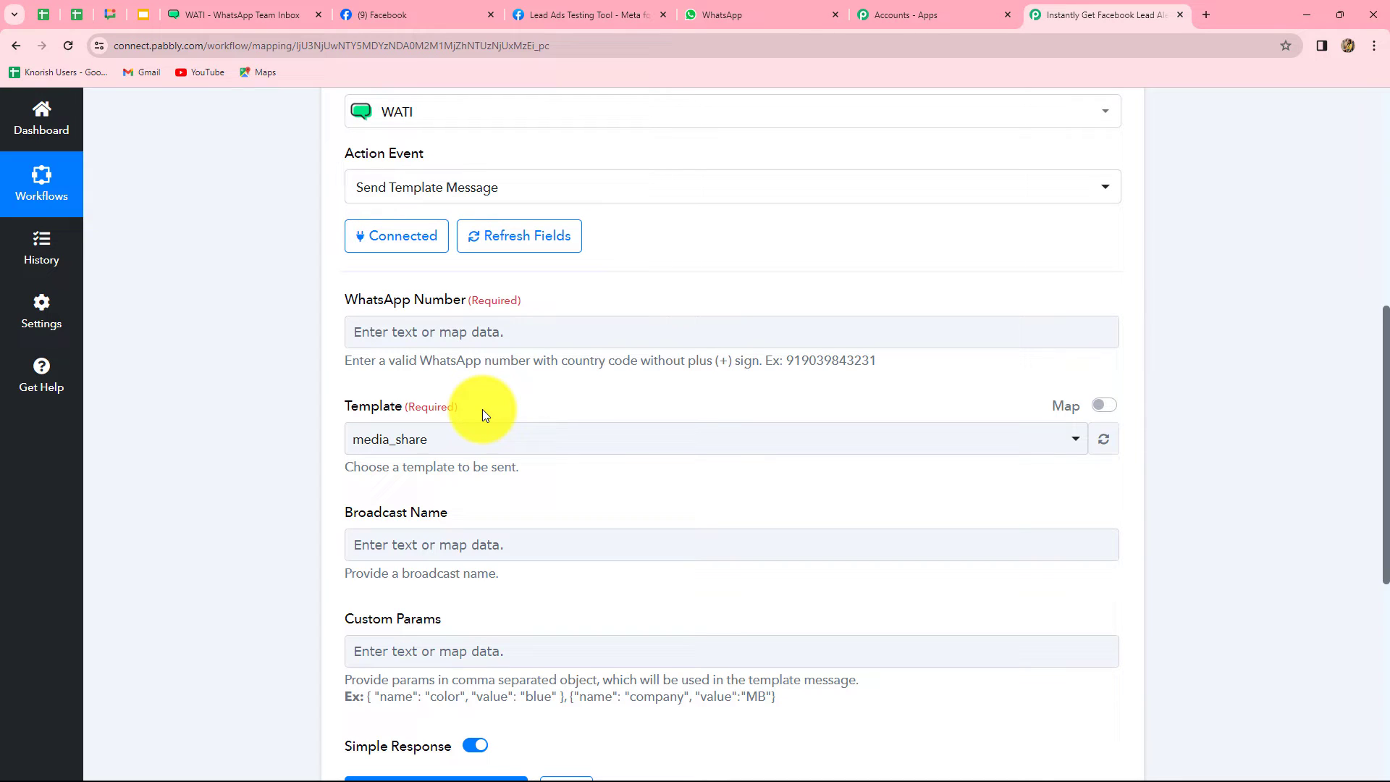
{"action": "left_click", "coordinate": [435, 331]}
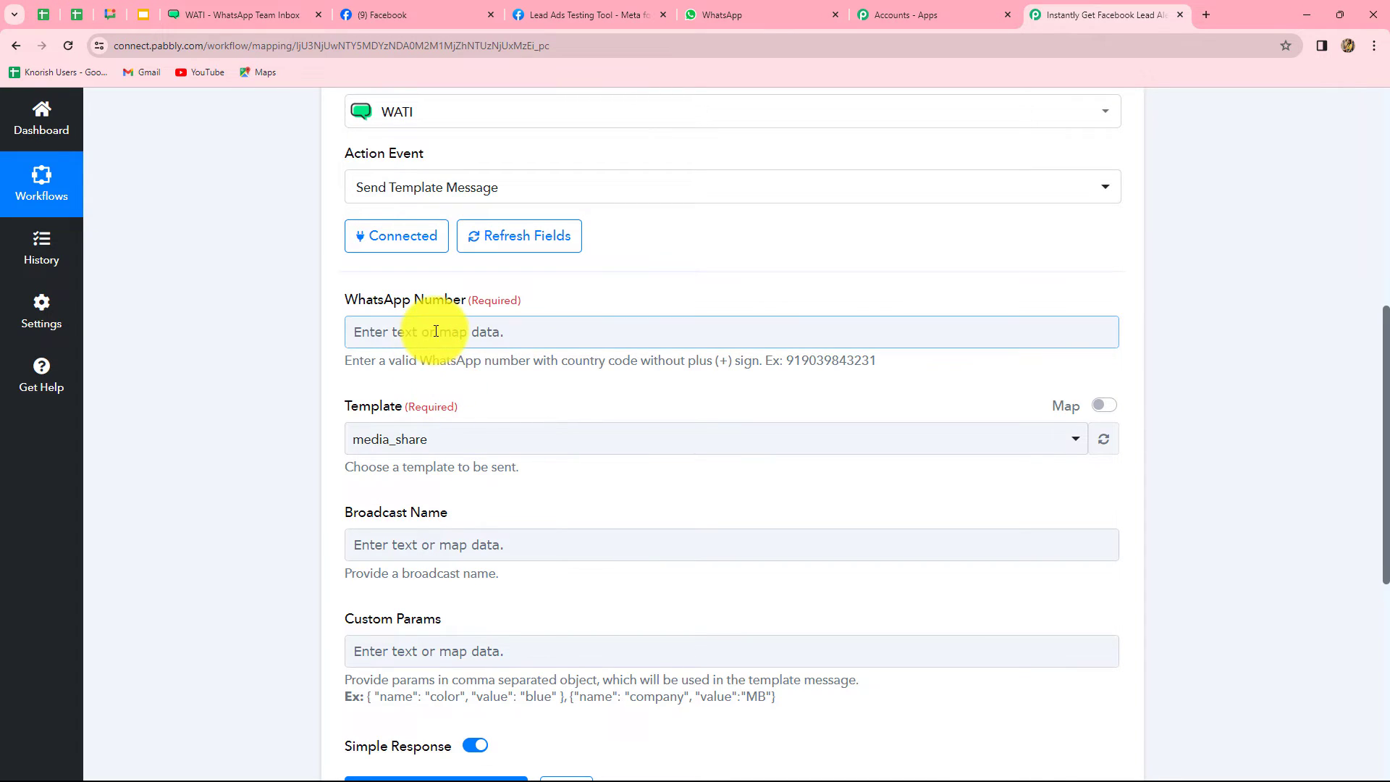
{"action": "left_click", "coordinate": [227, 328]}
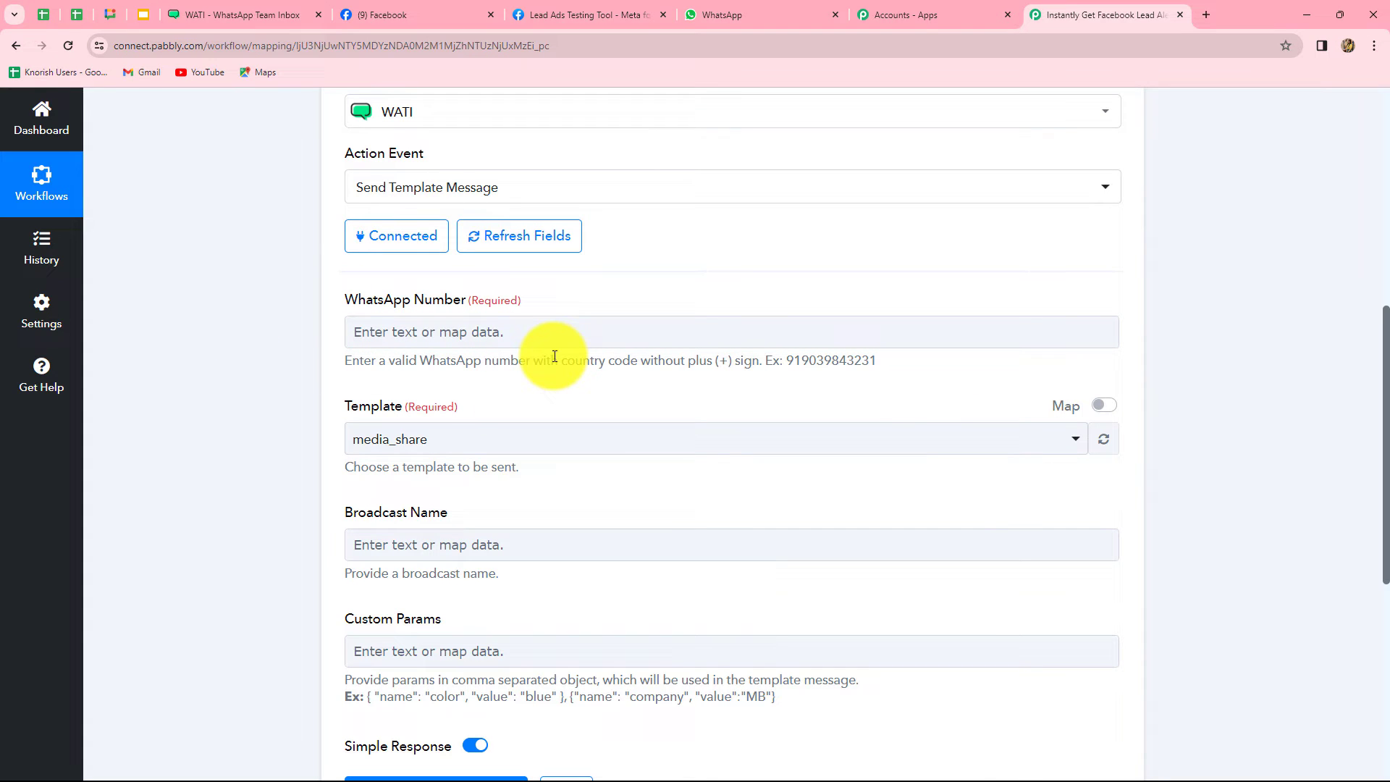
{"action": "left_click", "coordinate": [467, 332]}
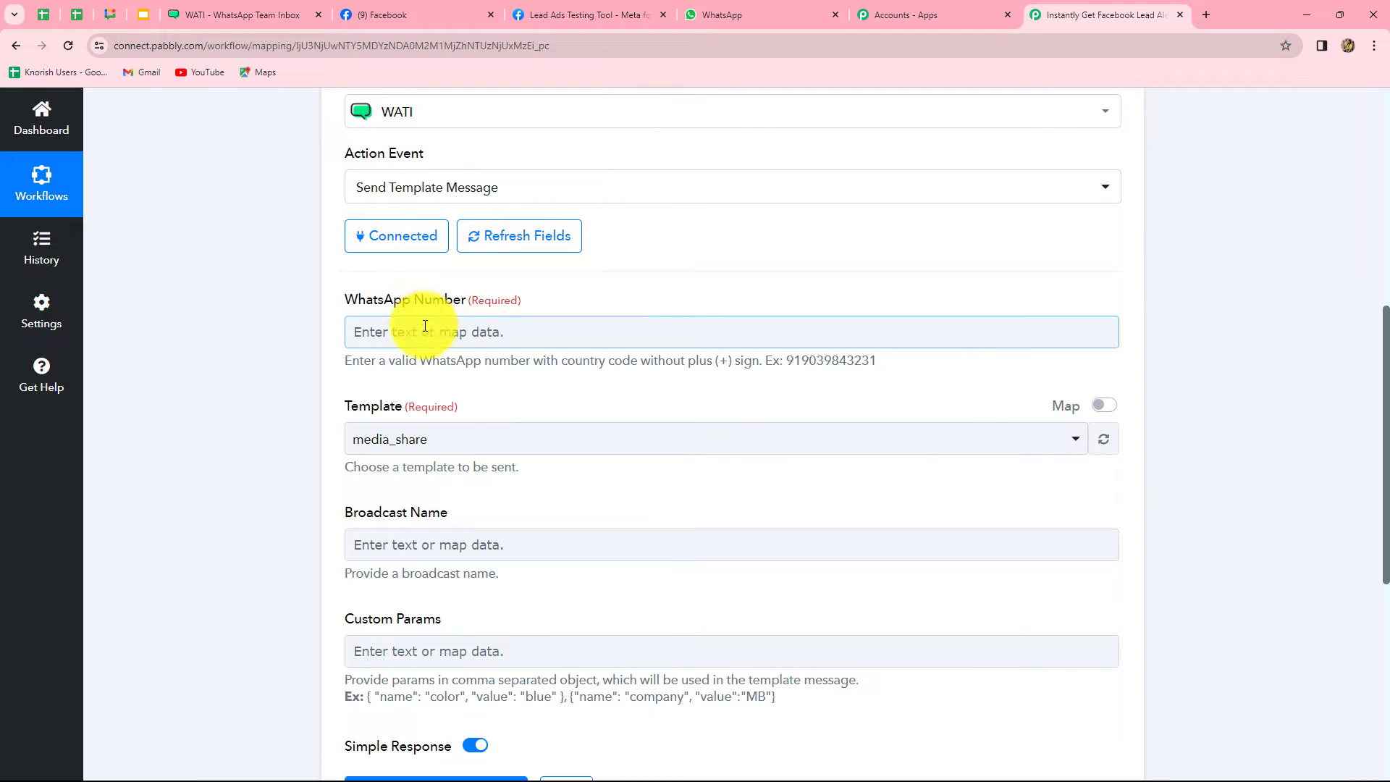
{"action": "left_click", "coordinate": [425, 329]}
{"action": "type", "text": "7777777777"}
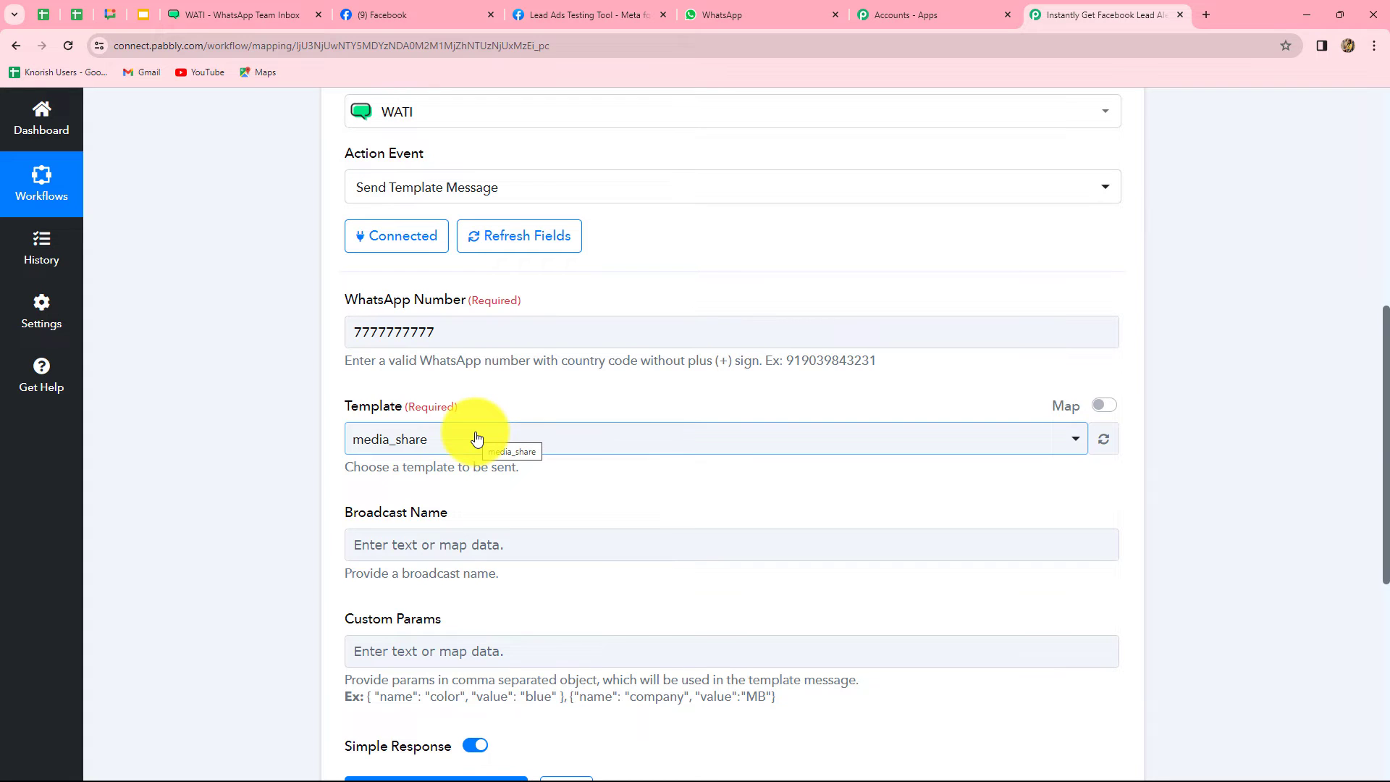
{"action": "scroll", "coordinate": [476, 438], "scroll_direction": "down", "scroll_amount": 4}
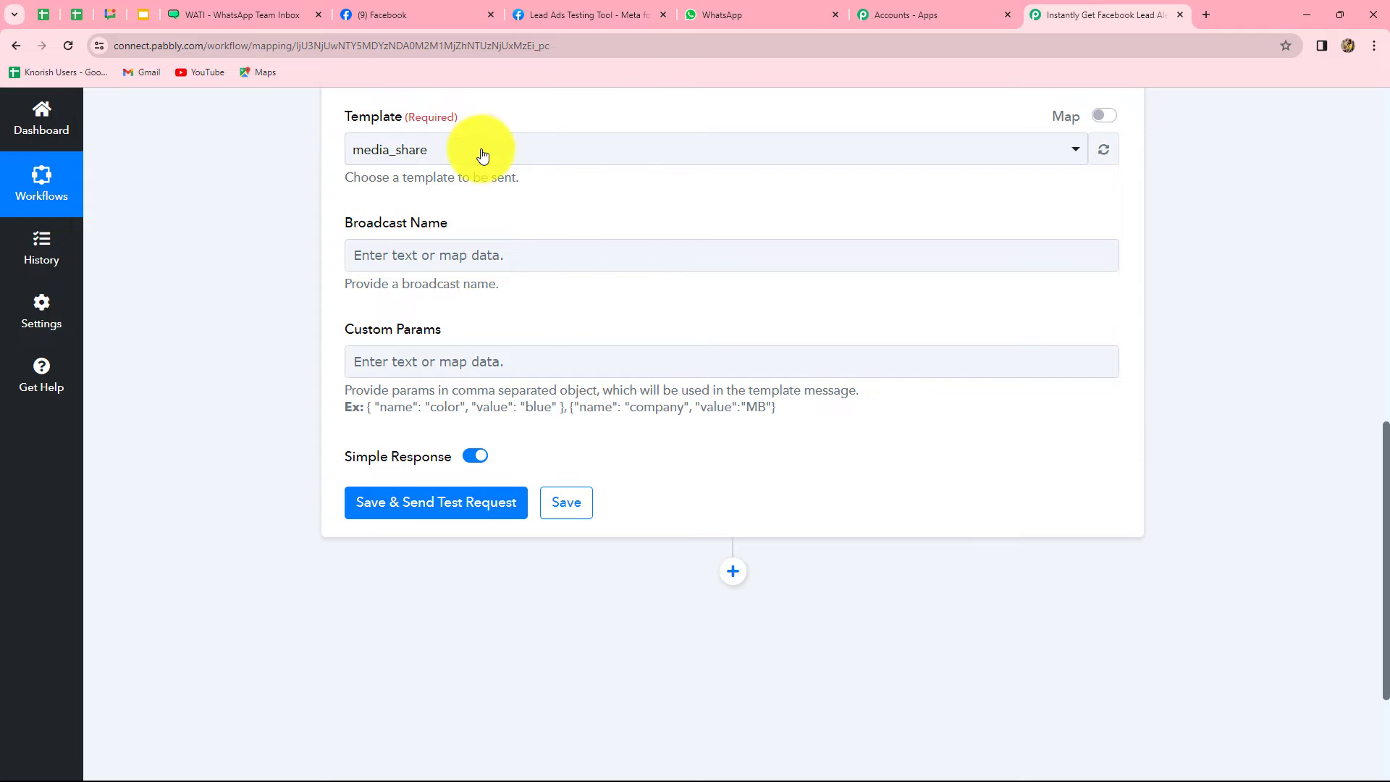
Open the lead_alerts template from WATI's Templates list for viewing
{"action": "left_click", "coordinate": [267, 11]}
{"action": "left_click", "coordinate": [176, 118]}
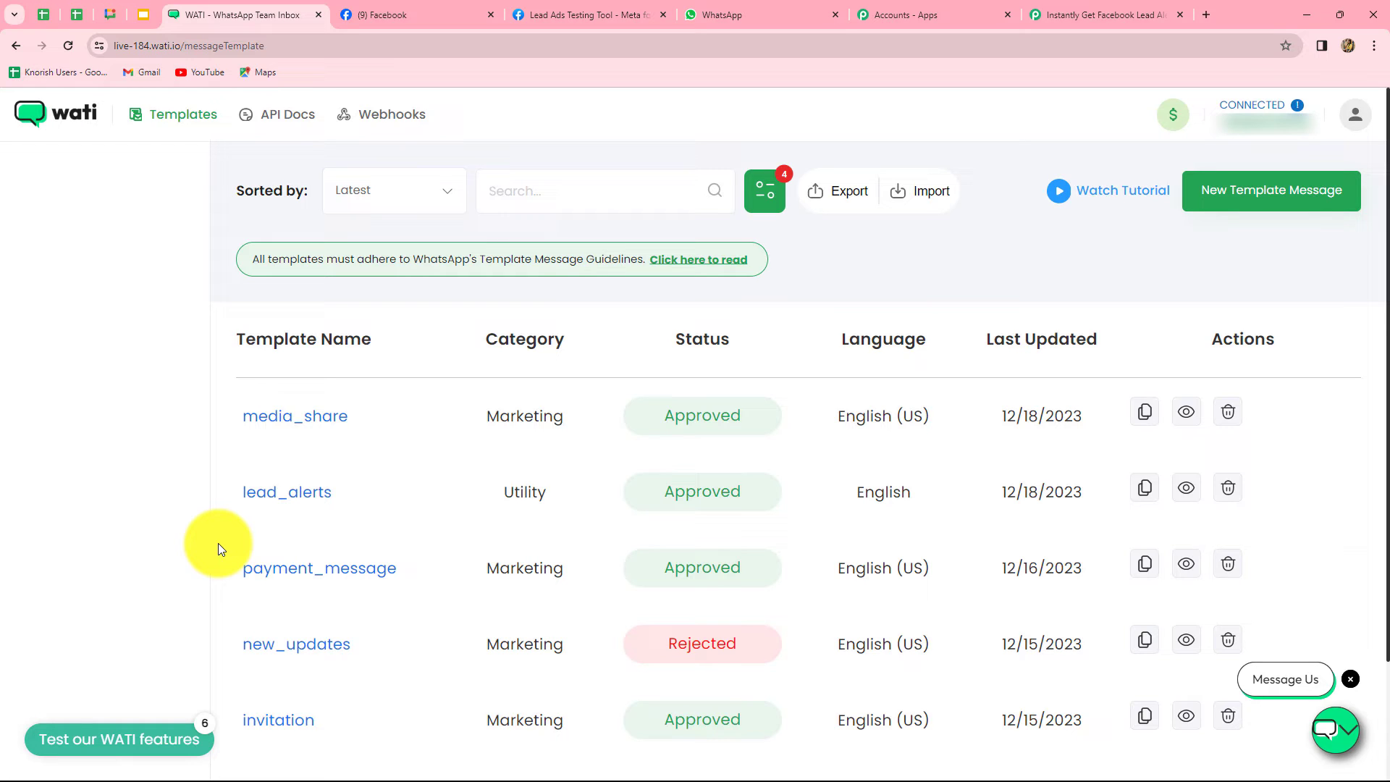
{"action": "left_click", "coordinate": [311, 497]}
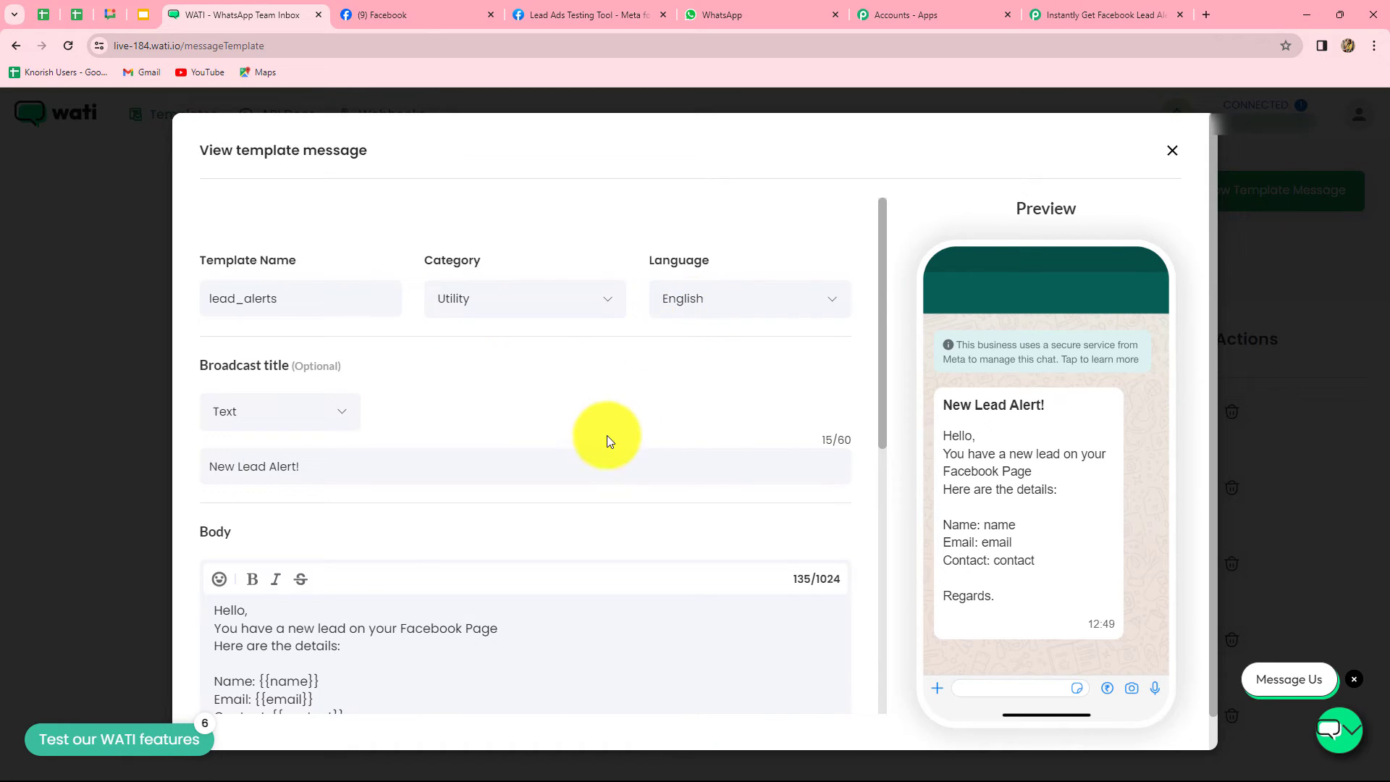
{"action": "scroll", "coordinate": [606, 436], "scroll_direction": "down", "scroll_amount": 2}
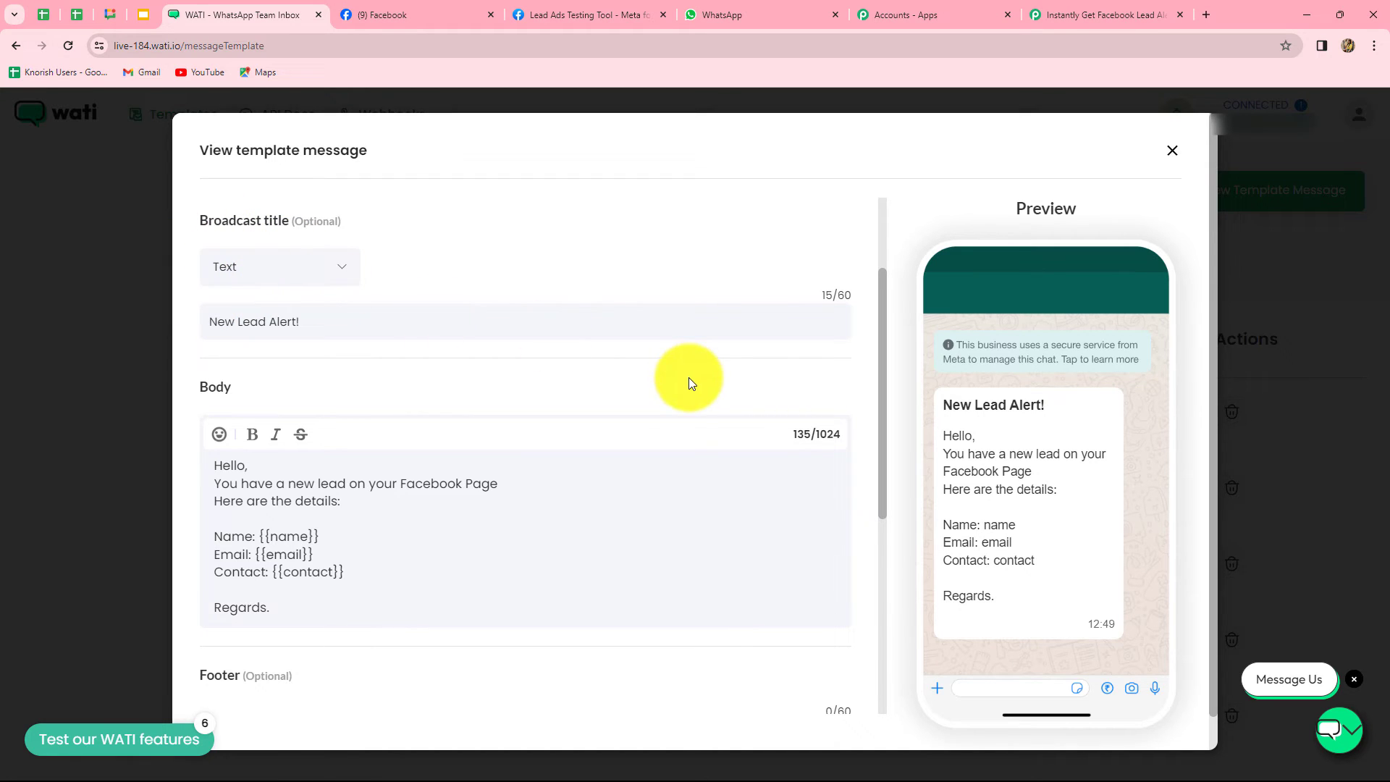
{"action": "scroll", "coordinate": [689, 376], "scroll_direction": "down", "scroll_amount": 3}
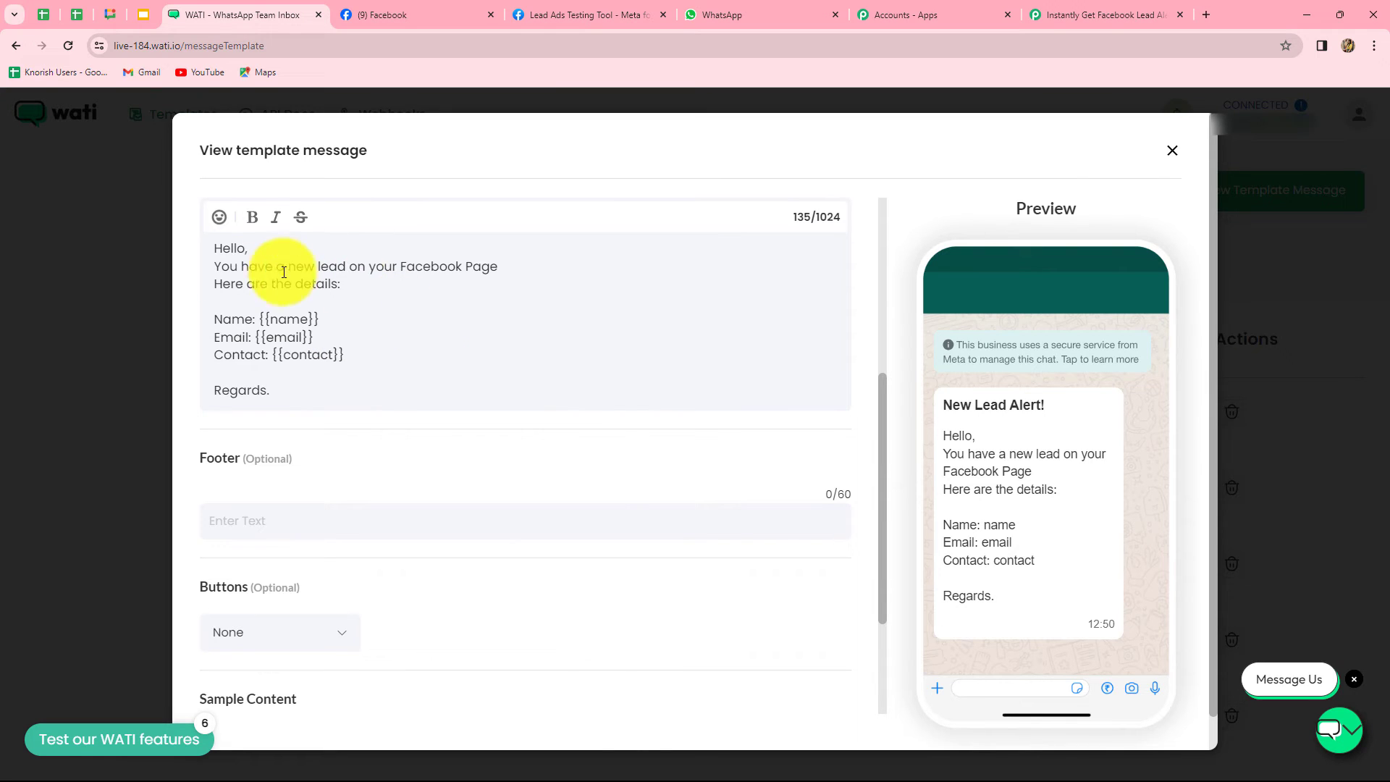
Review lead_alerts' sample content and body, then close the template dialog
{"action": "scroll", "coordinate": [529, 498], "scroll_direction": "down", "scroll_amount": 3}
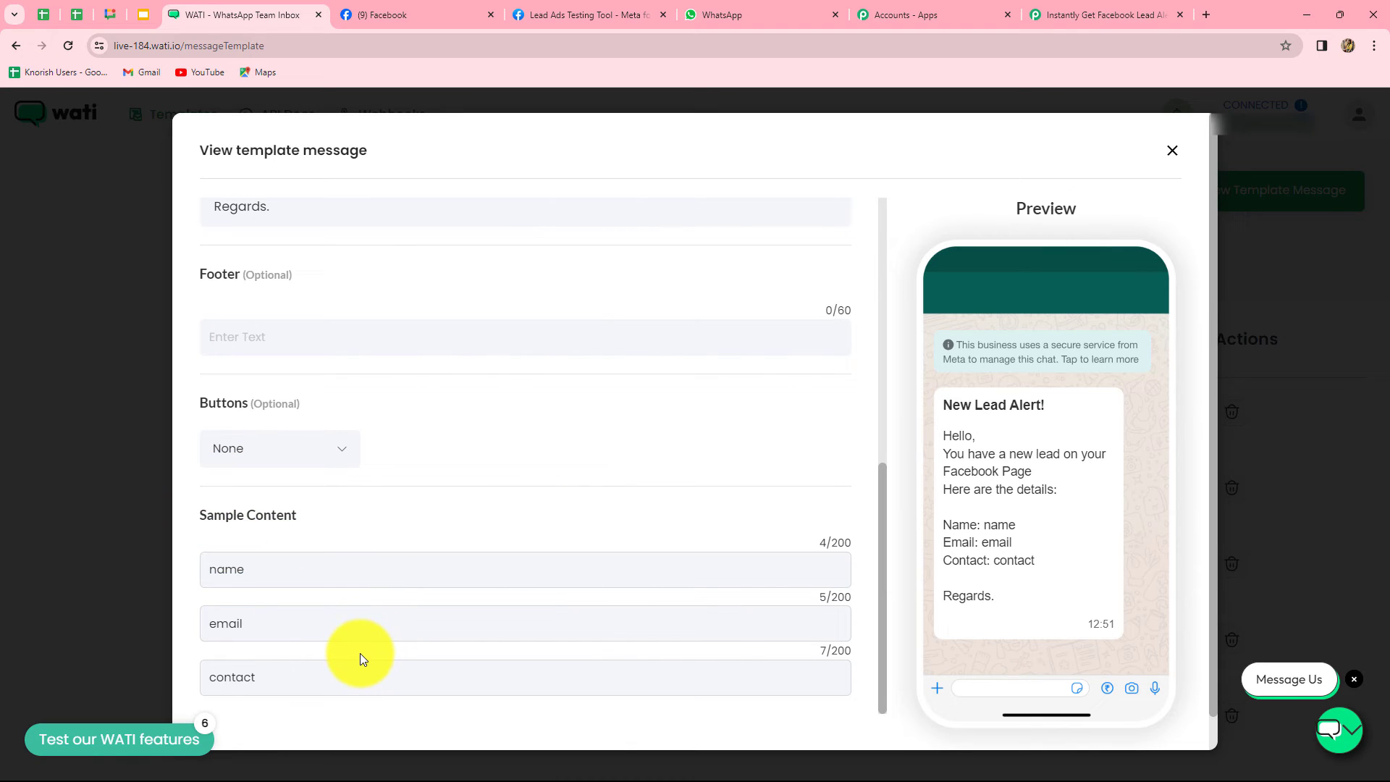
{"action": "scroll", "coordinate": [201, 567], "scroll_direction": "up", "scroll_amount": 3}
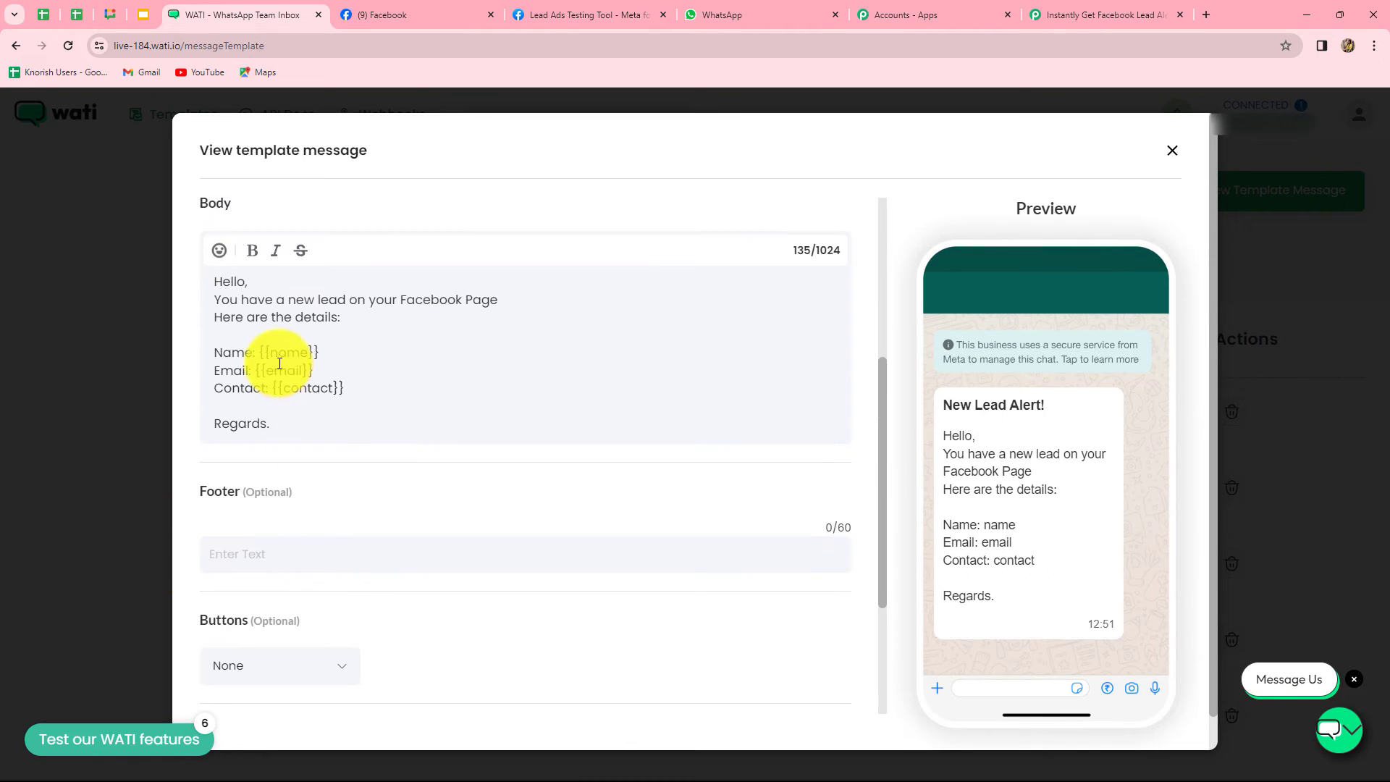
{"action": "scroll", "coordinate": [410, 471], "scroll_direction": "down", "scroll_amount": 3}
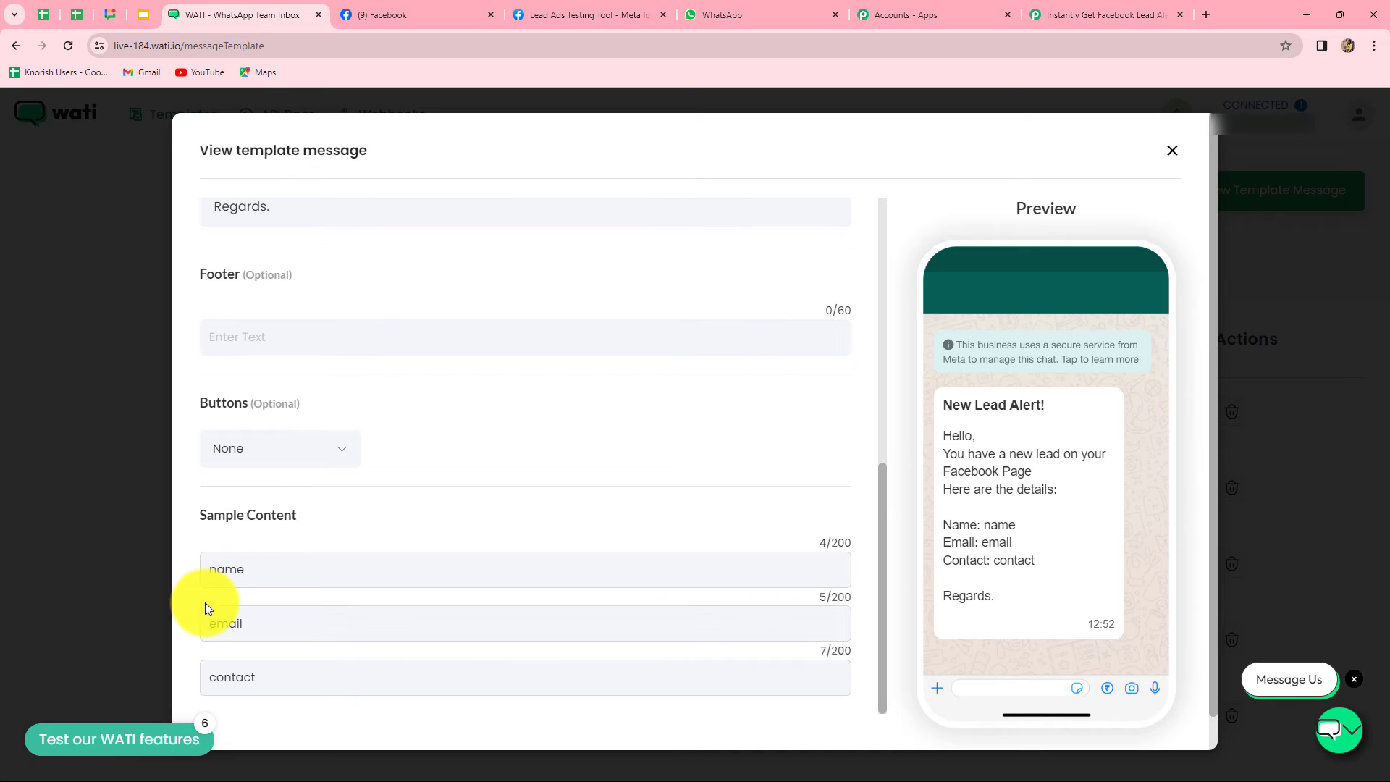
{"action": "scroll", "coordinate": [545, 520], "scroll_direction": "up", "scroll_amount": 4}
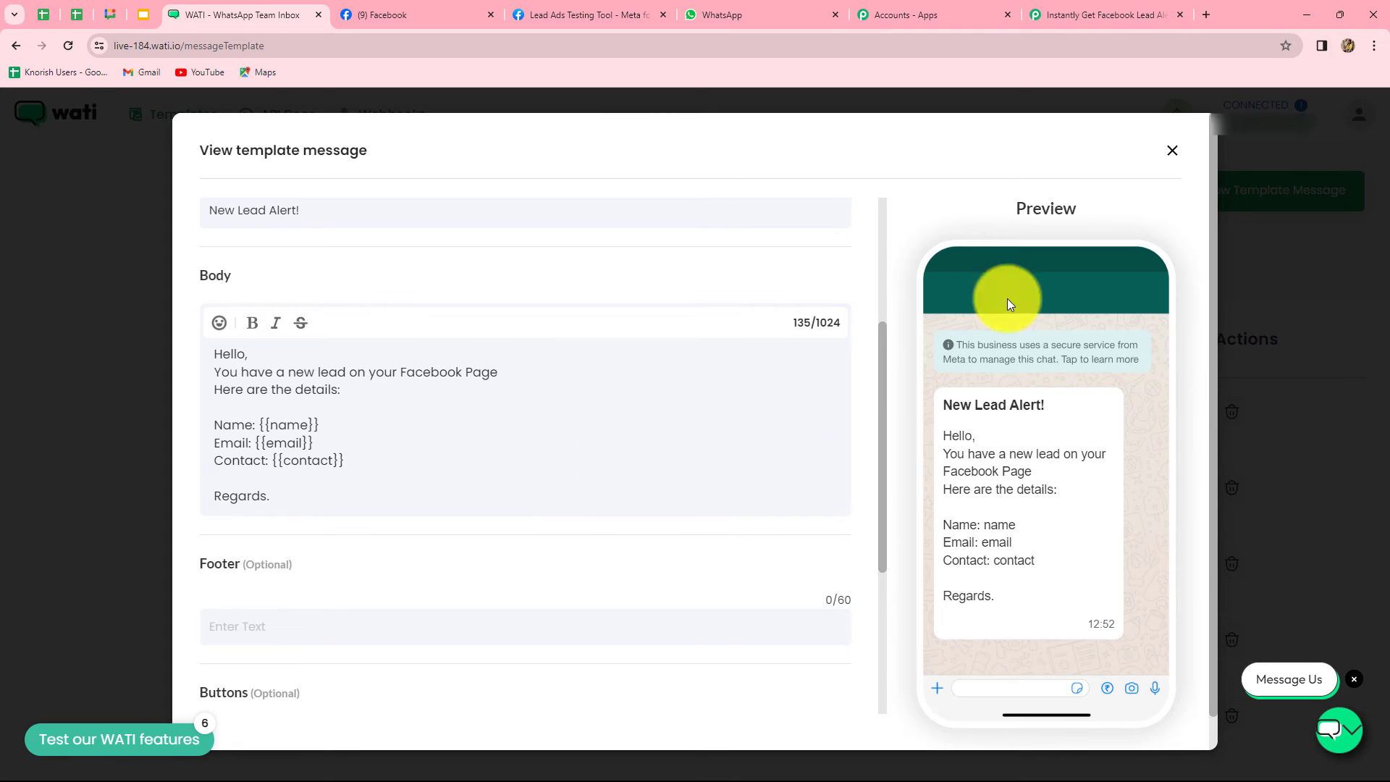
{"action": "left_click", "coordinate": [1172, 152]}
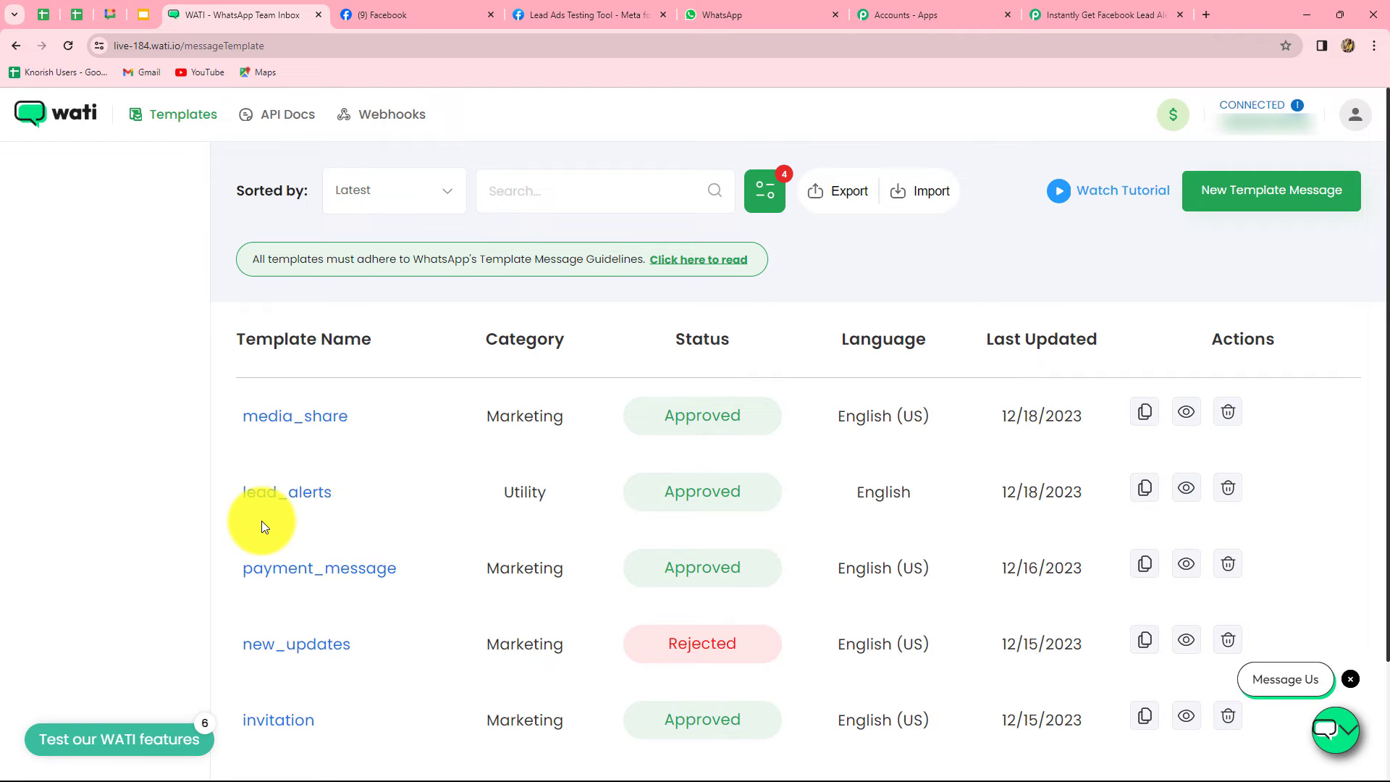
Change the WATI step's Template from media_share to lead_alerts
{"action": "left_click", "coordinate": [1103, 12]}
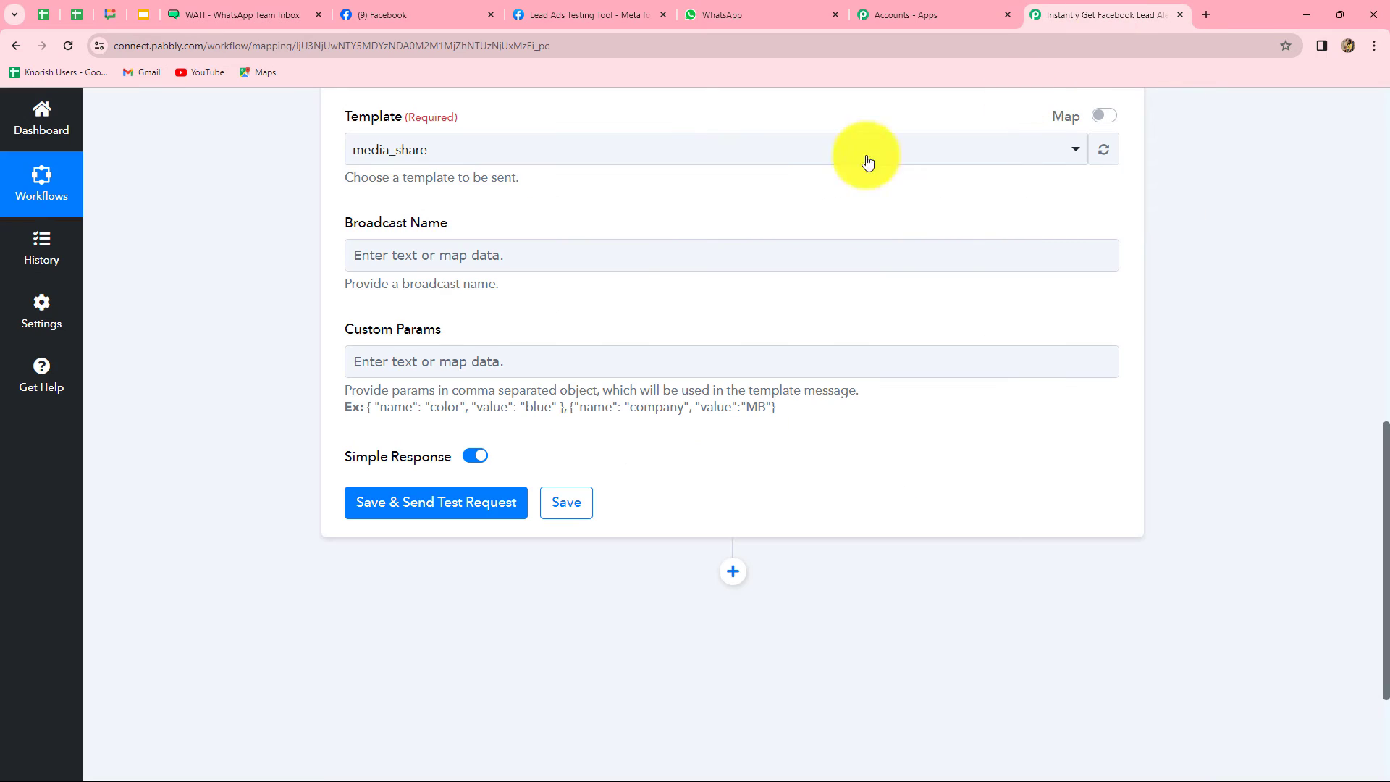
{"action": "left_click", "coordinate": [474, 154]}
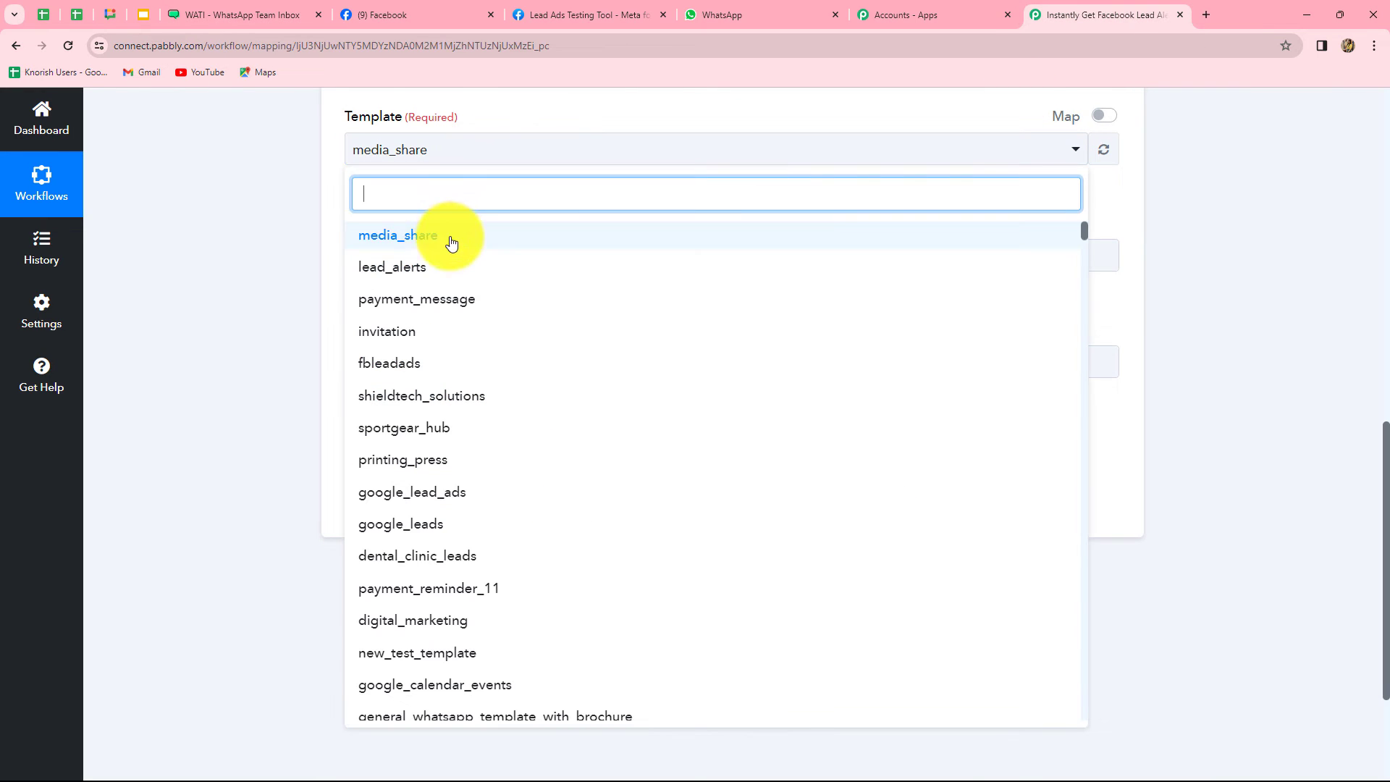
{"action": "left_click", "coordinate": [407, 269]}
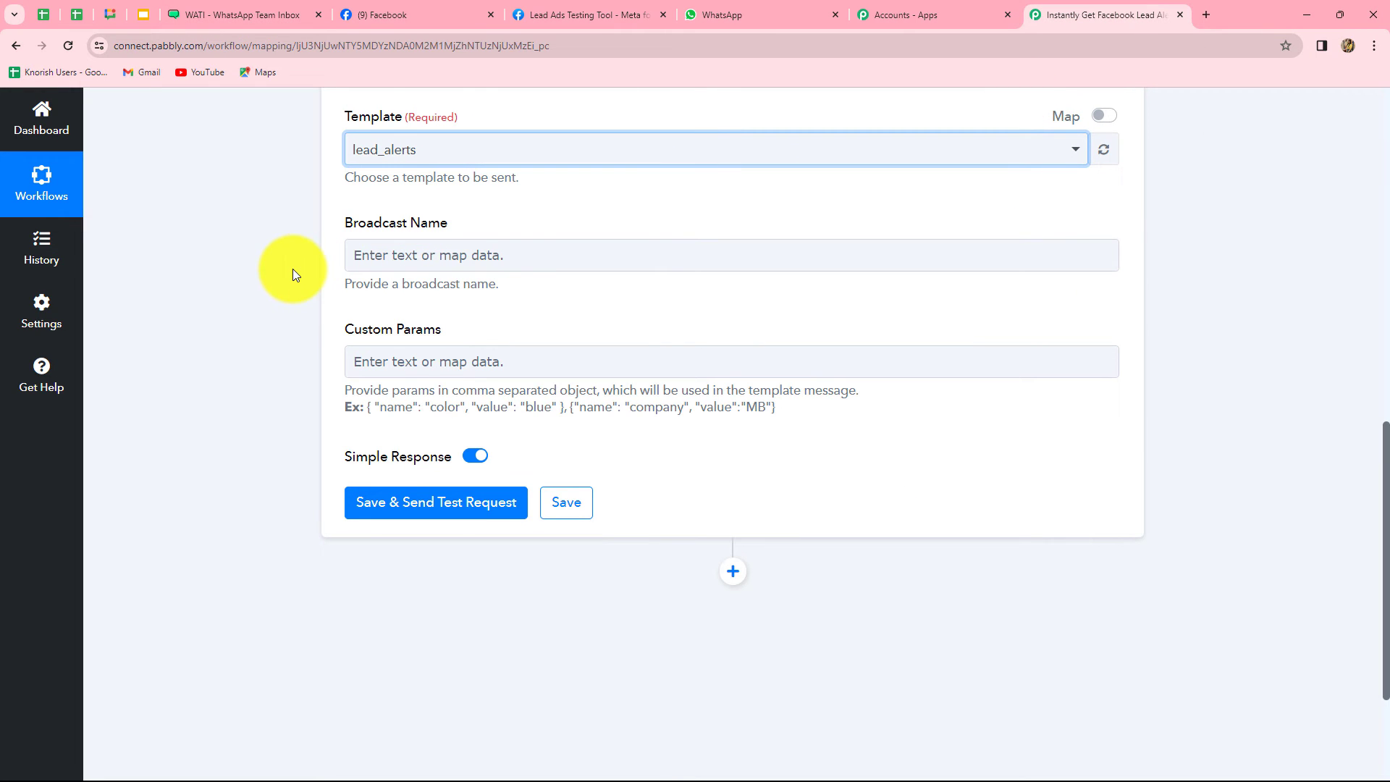
Check lead_alerts' broadcast title in WATI, then return to the Broadcast Name field
{"action": "left_click", "coordinate": [490, 257]}
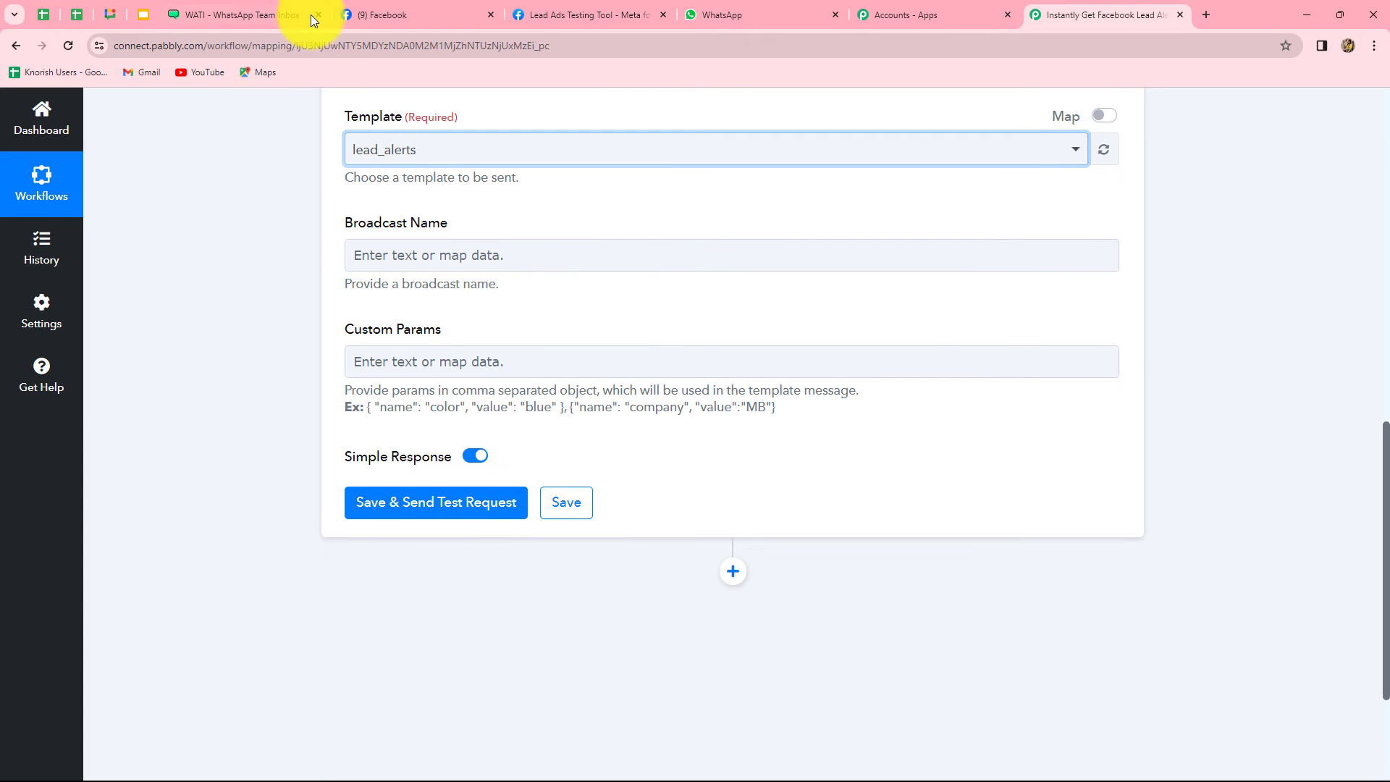
{"action": "left_click", "coordinate": [274, 10]}
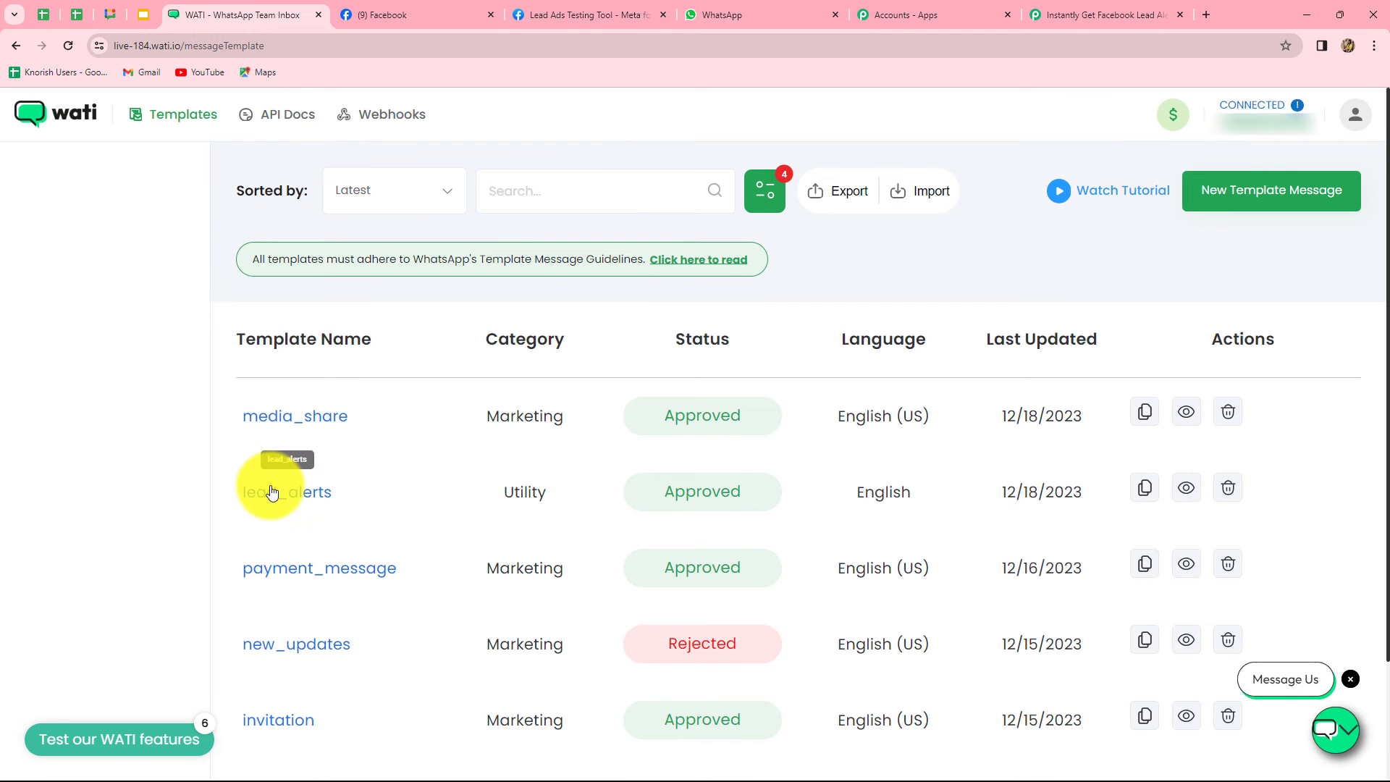
{"action": "left_click", "coordinate": [272, 492]}
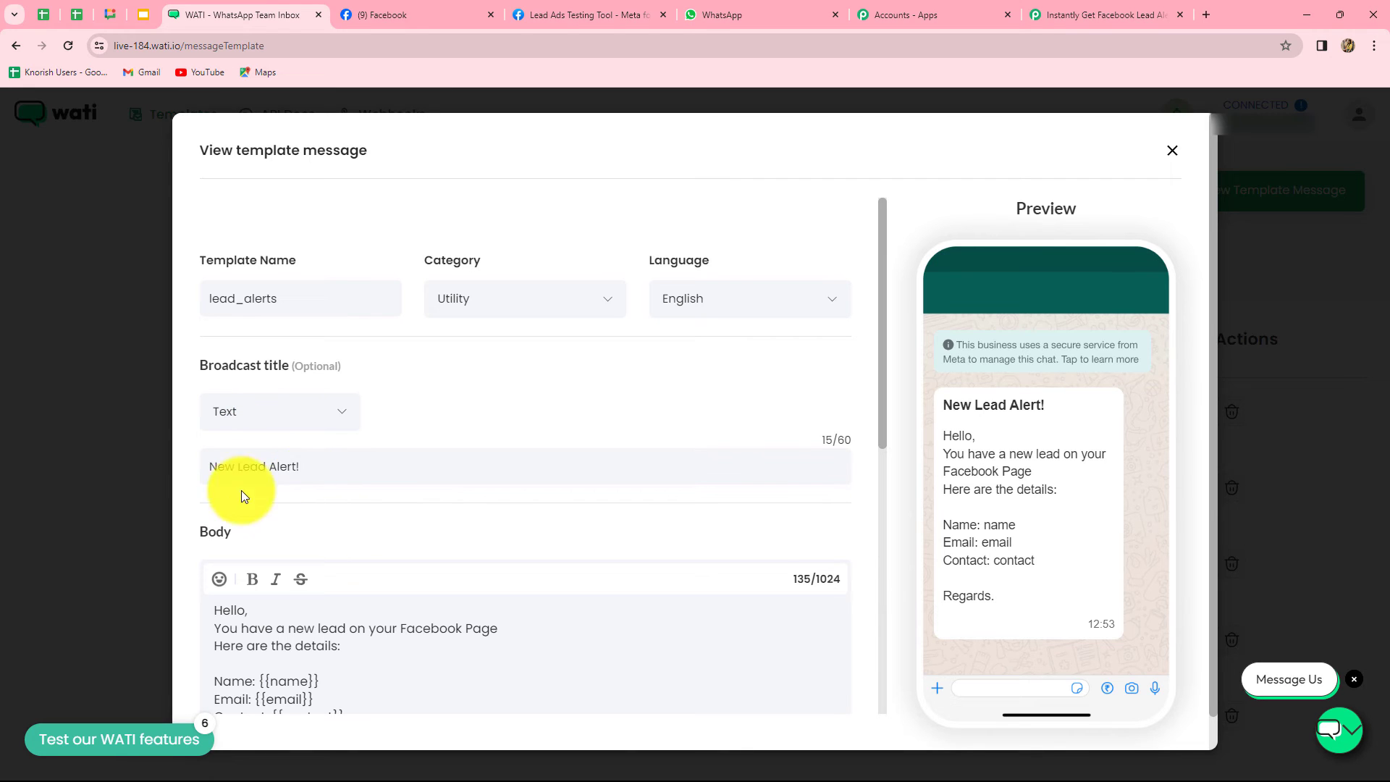
{"action": "left_click", "coordinate": [1065, 4]}
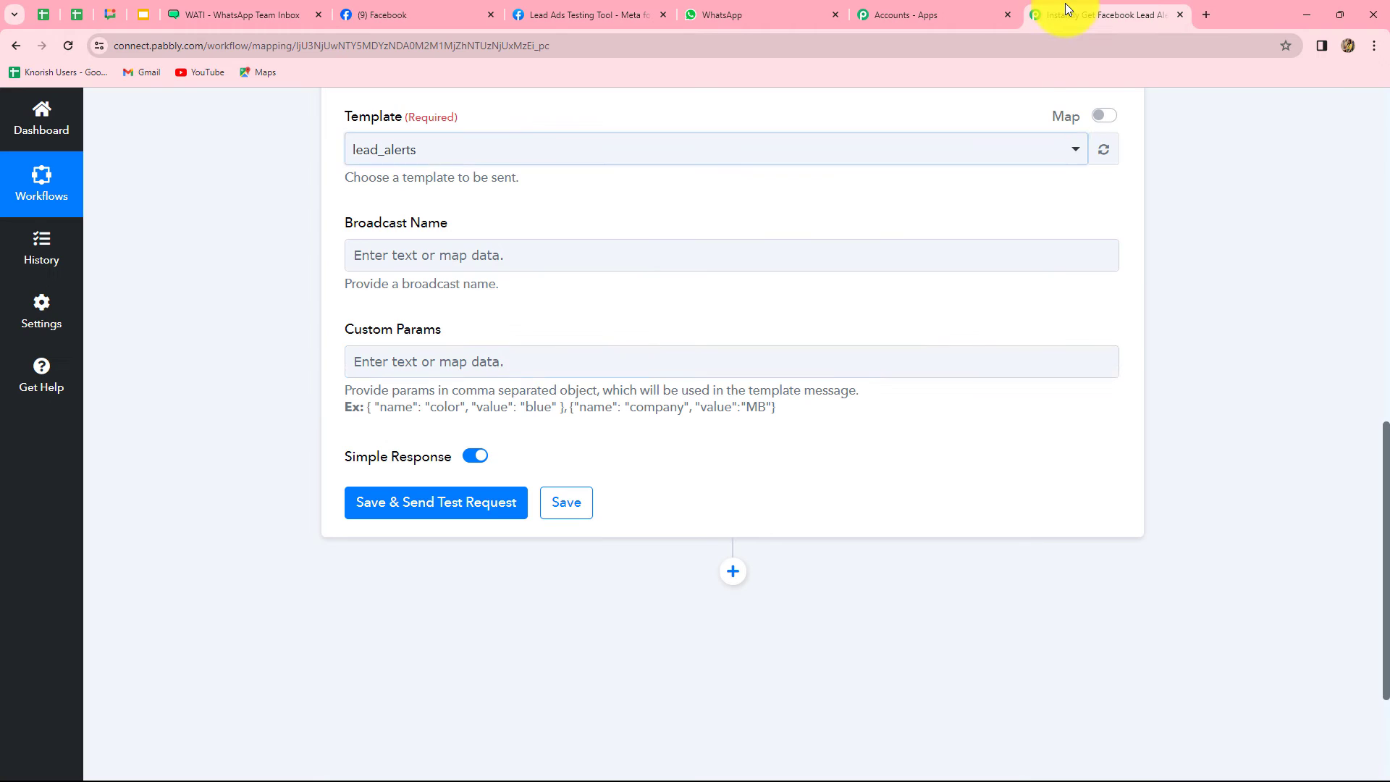
{"action": "left_click", "coordinate": [456, 252]}
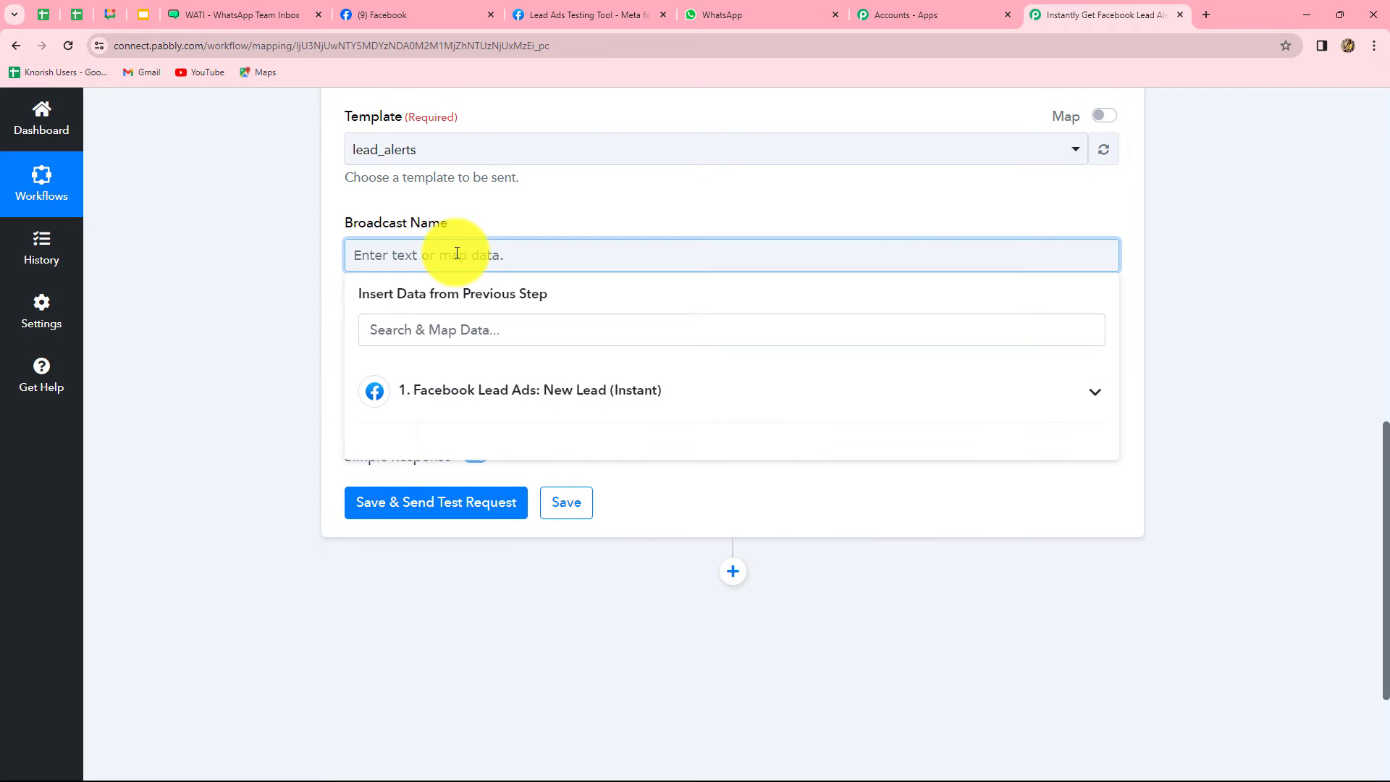
Enter 'New Lead Alert!' as the Broadcast Name and copy the example Custom Params object
{"action": "type", "text": "New Lead Alert!"}
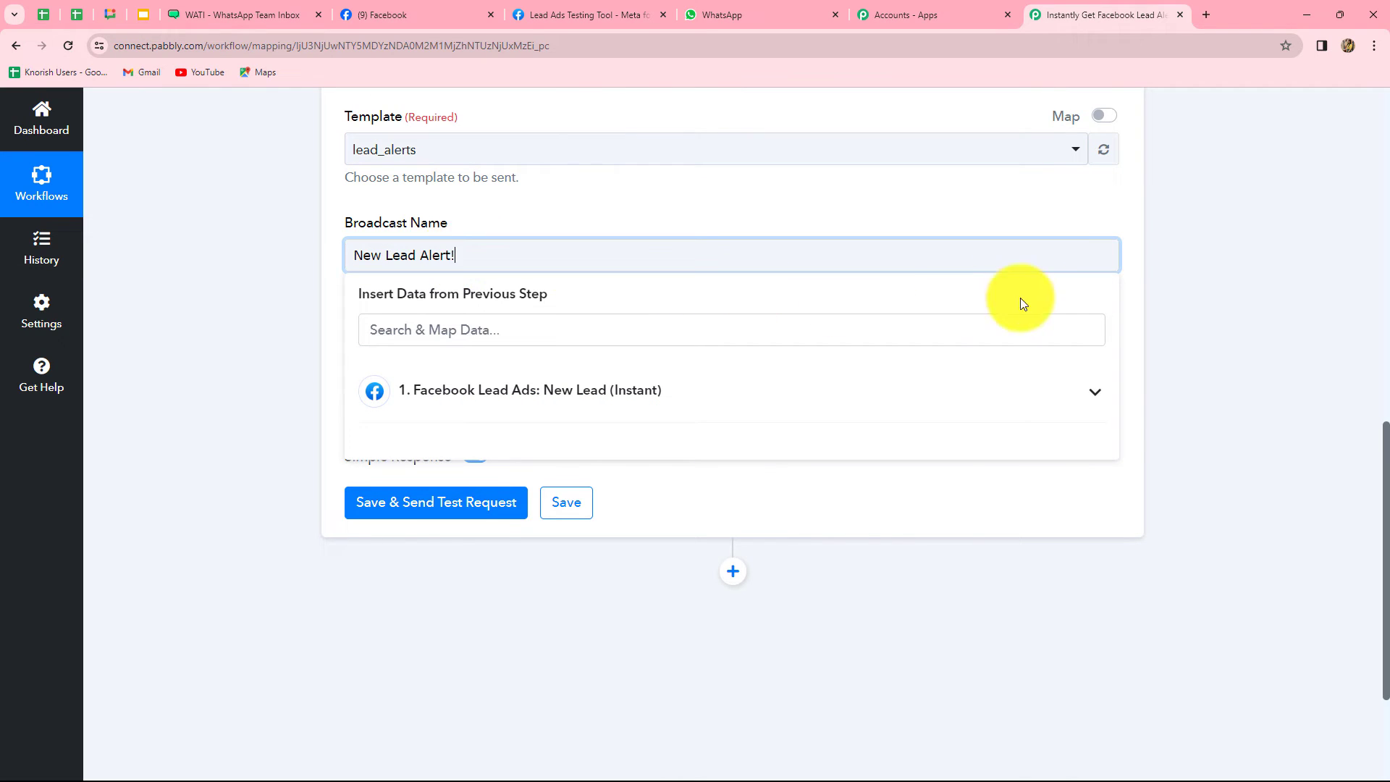
{"action": "left_click", "coordinate": [1219, 314]}
{"action": "left_click", "coordinate": [575, 365]}
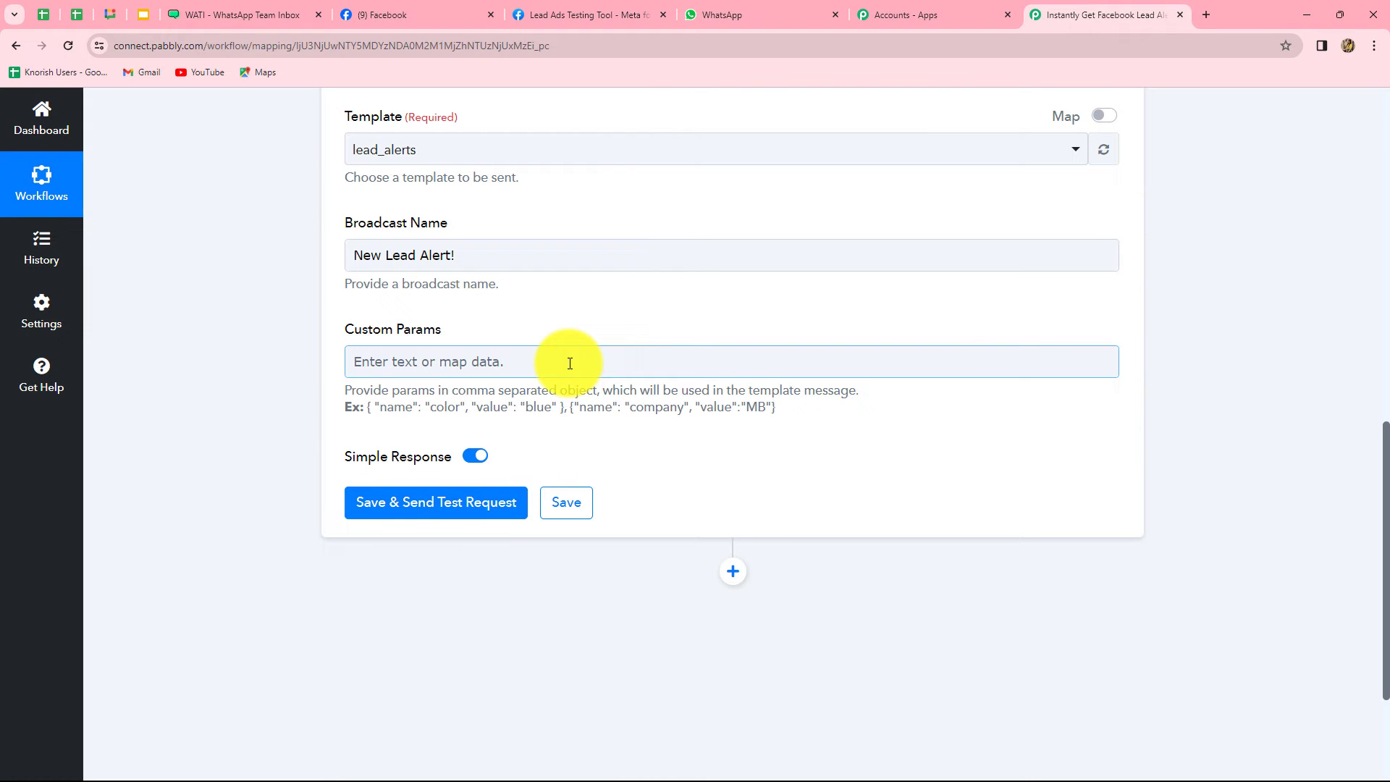
{"action": "left_click", "coordinate": [354, 293]}
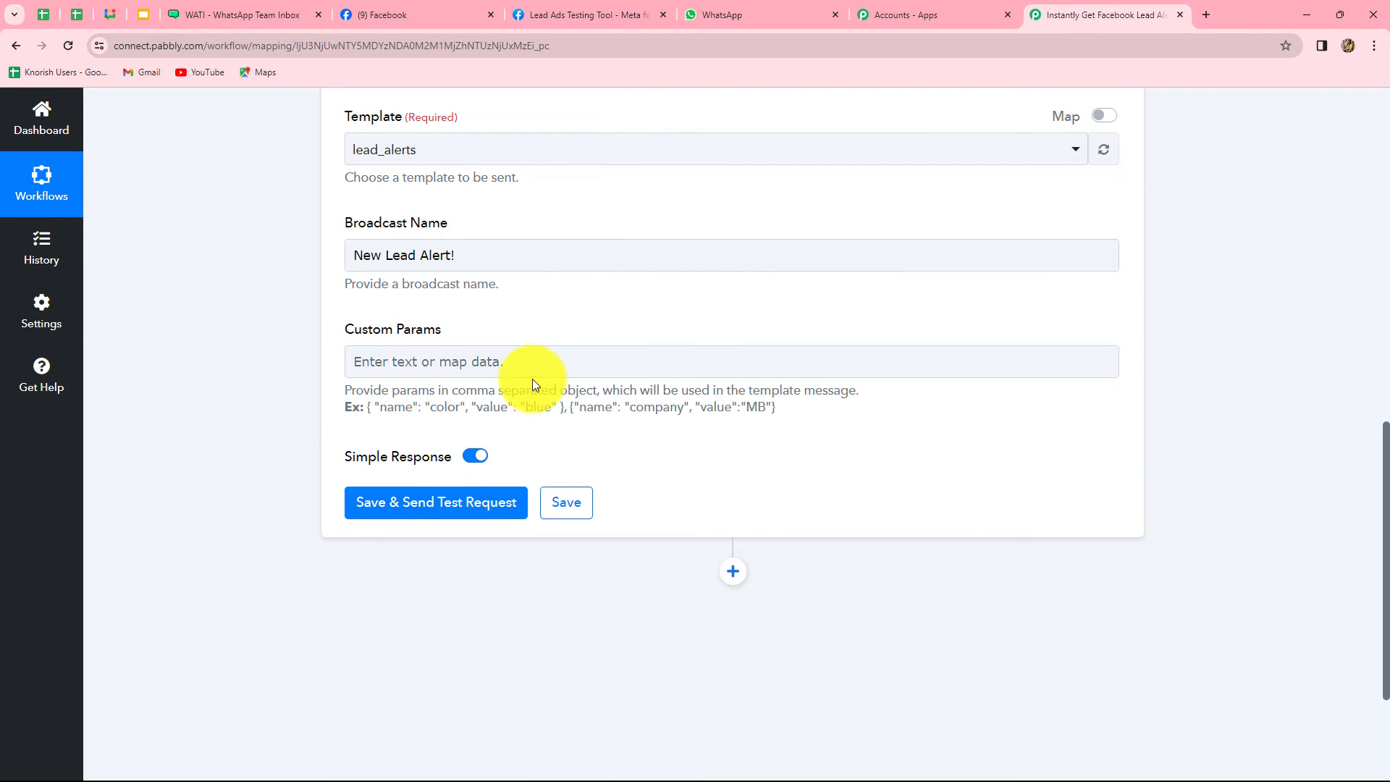
{"action": "left_click", "coordinate": [611, 375]}
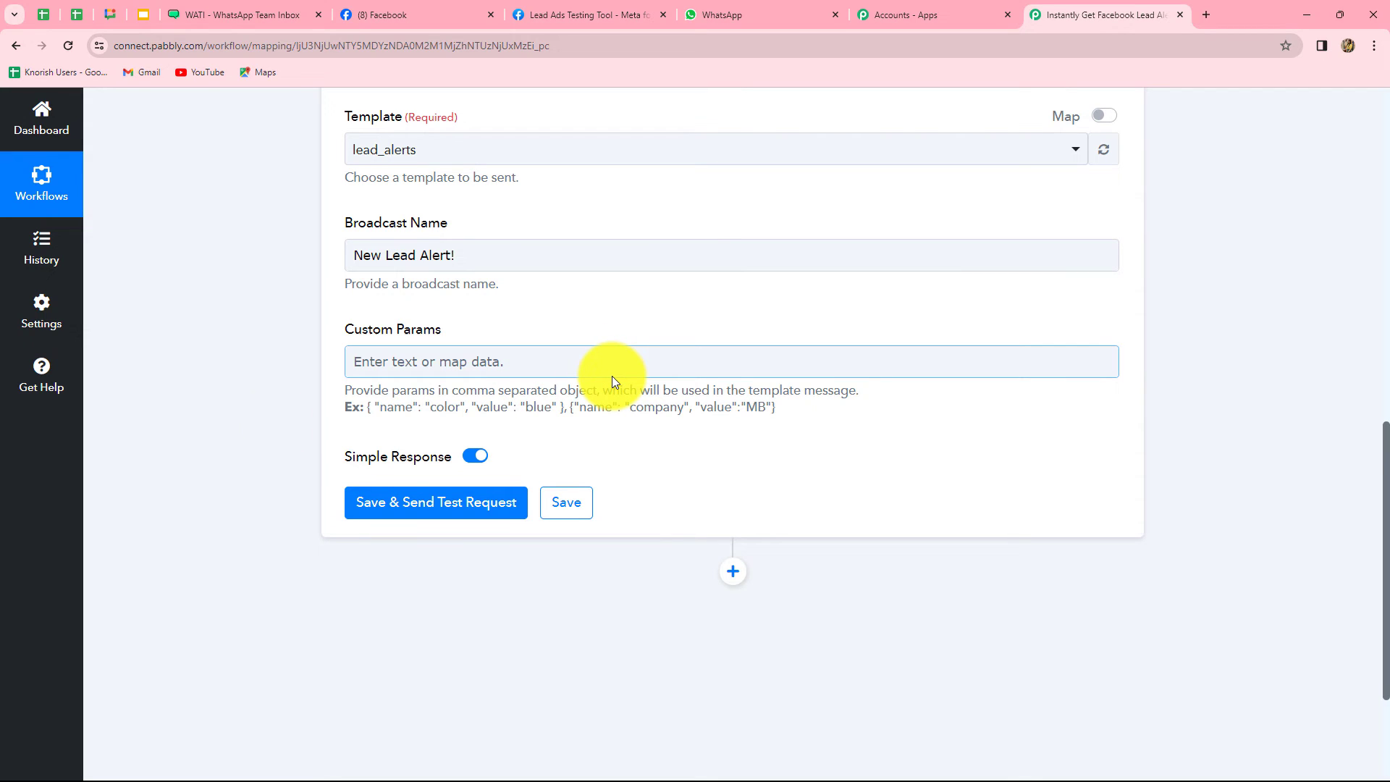
{"action": "left_click", "coordinate": [368, 407]}
{"action": "left_click_drag", "start_coordinate": [369, 407], "coordinate": [568, 407]}
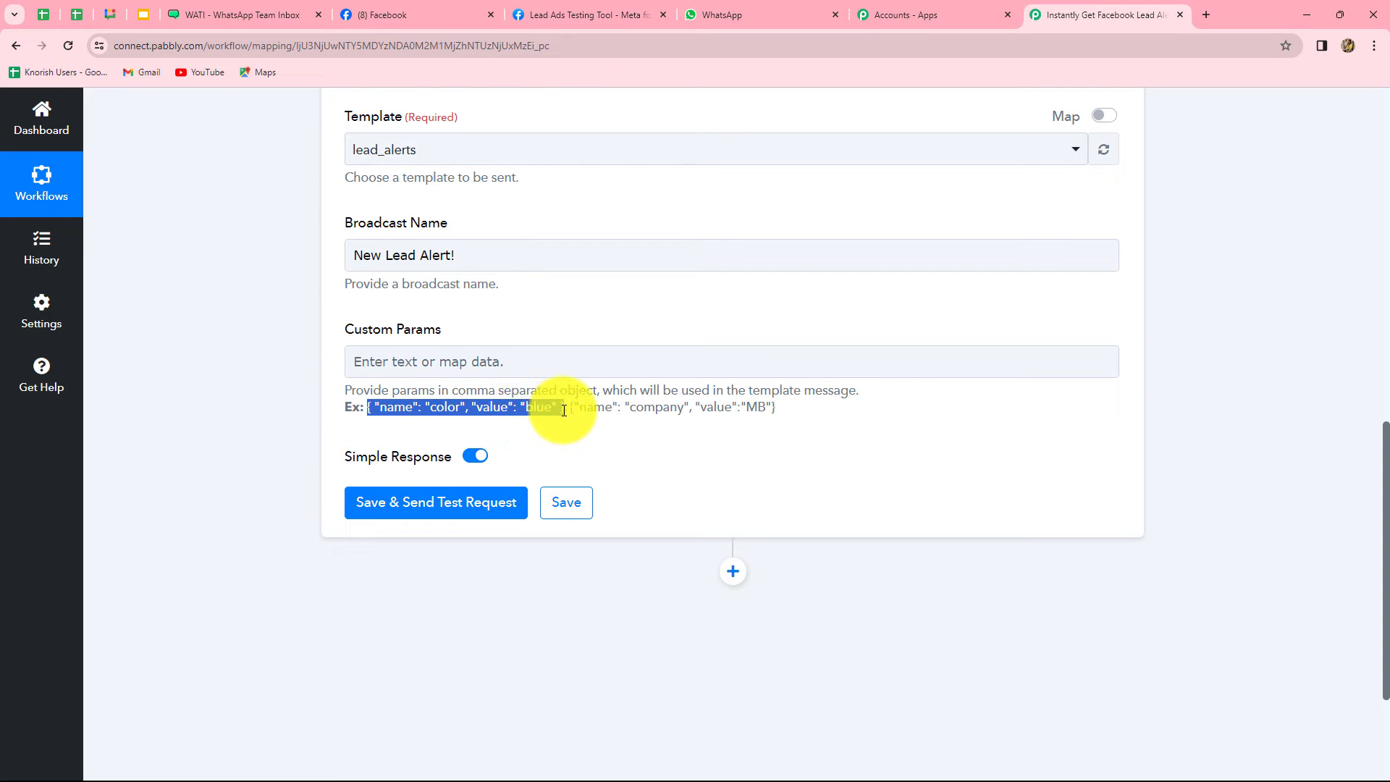
{"action": "left_click", "coordinate": [454, 375]}
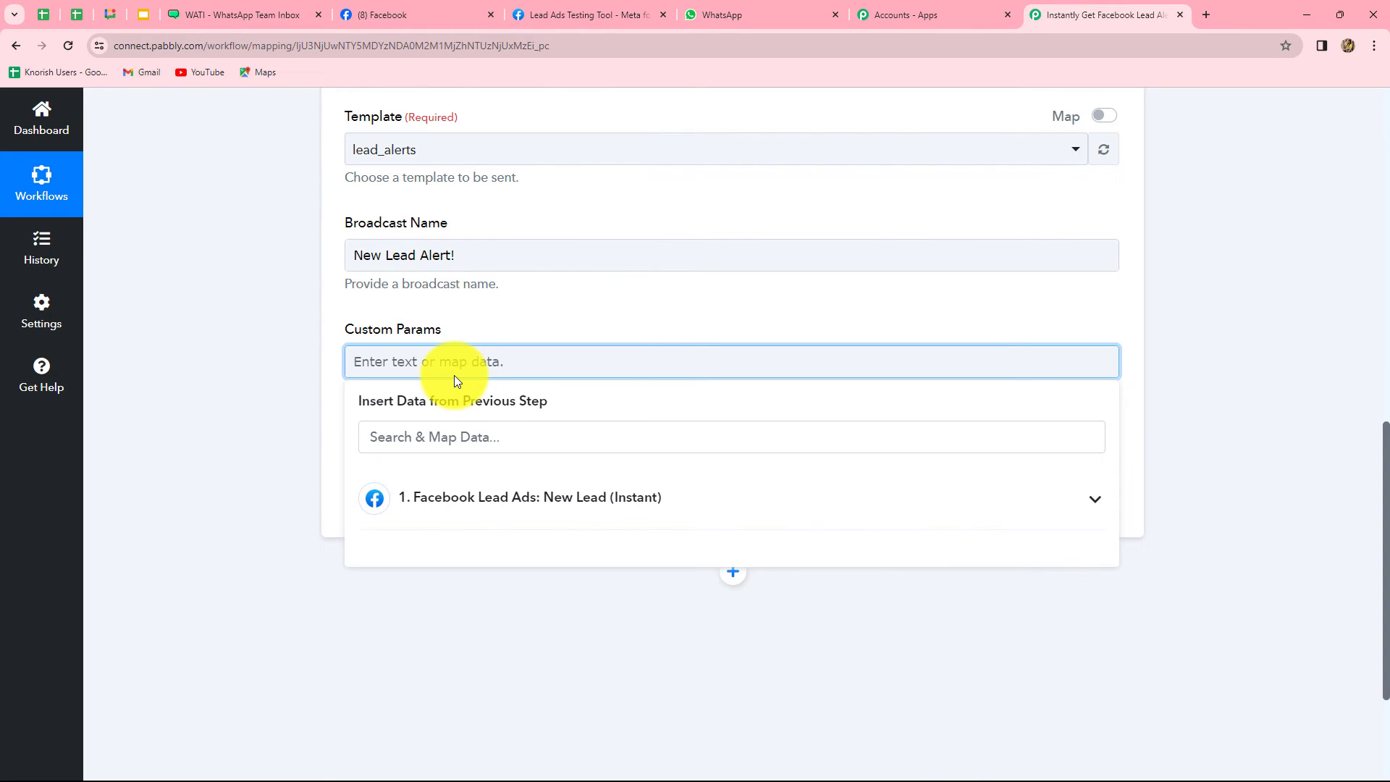
Paste the example object into Custom Params and make its parameter name 'name'
{"action": "type", "text": "{ \"name\": \"color\", \"value\": \"blue\" }"}
{"action": "left_click", "coordinate": [241, 406]}
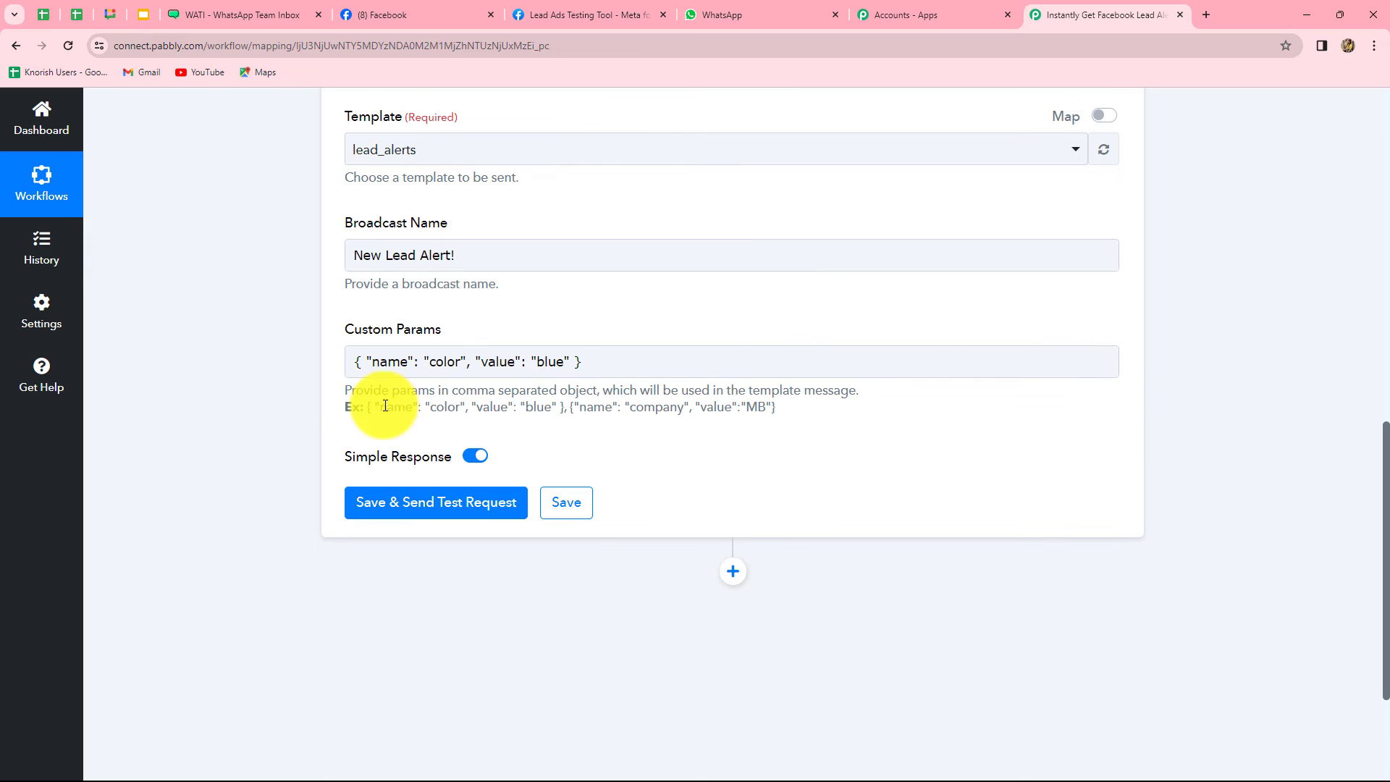
{"action": "left_click", "coordinate": [386, 374]}
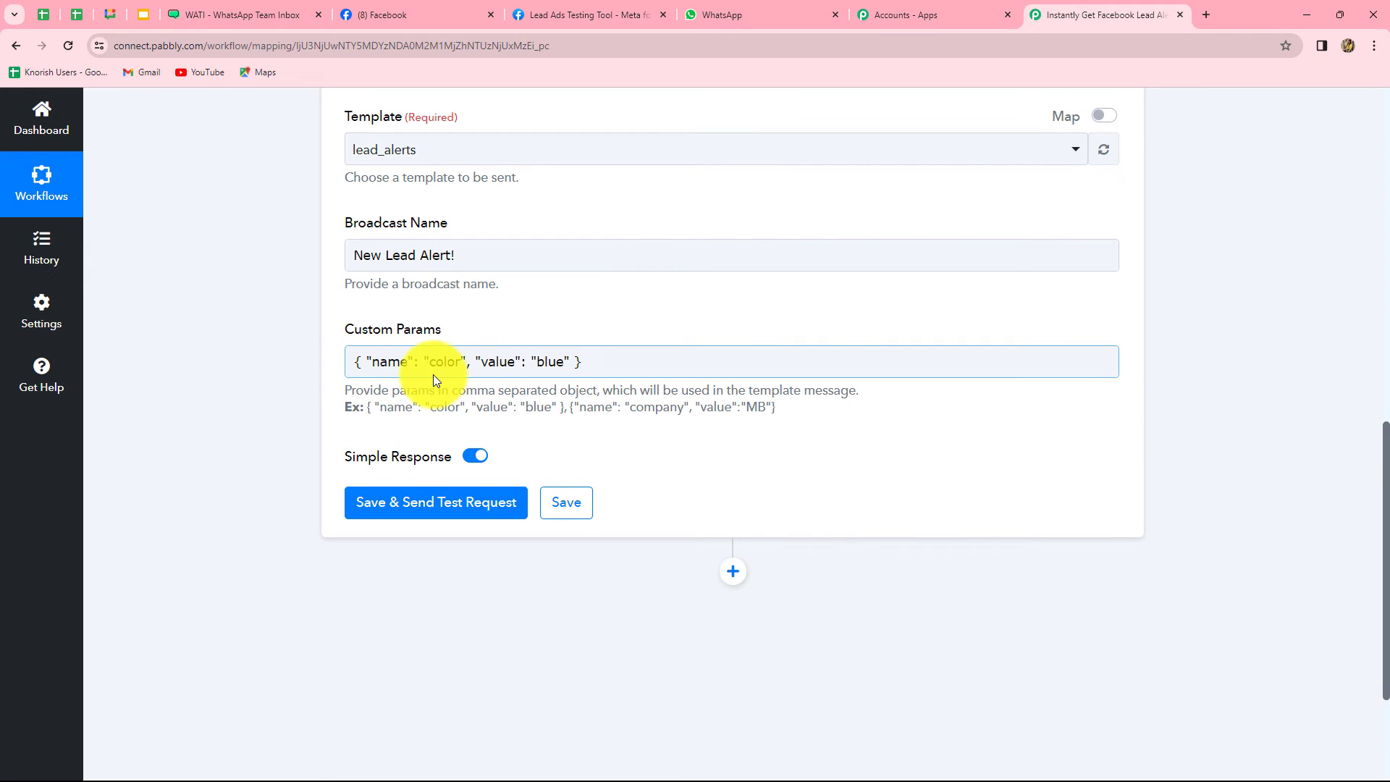
{"action": "left_click", "coordinate": [260, 15]}
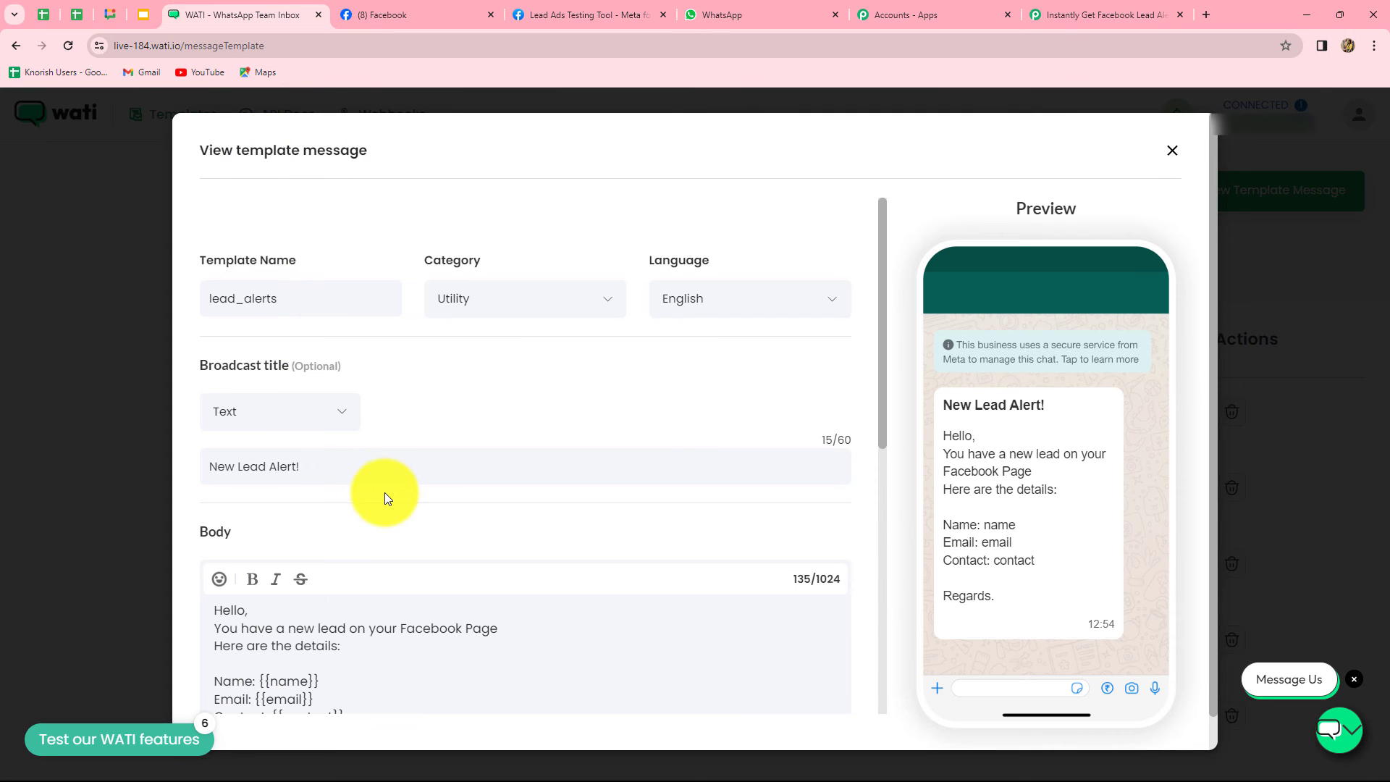
{"action": "scroll", "coordinate": [388, 492], "scroll_direction": "down", "scroll_amount": 1}
{"action": "scroll", "coordinate": [388, 493], "scroll_direction": "down", "scroll_amount": 3}
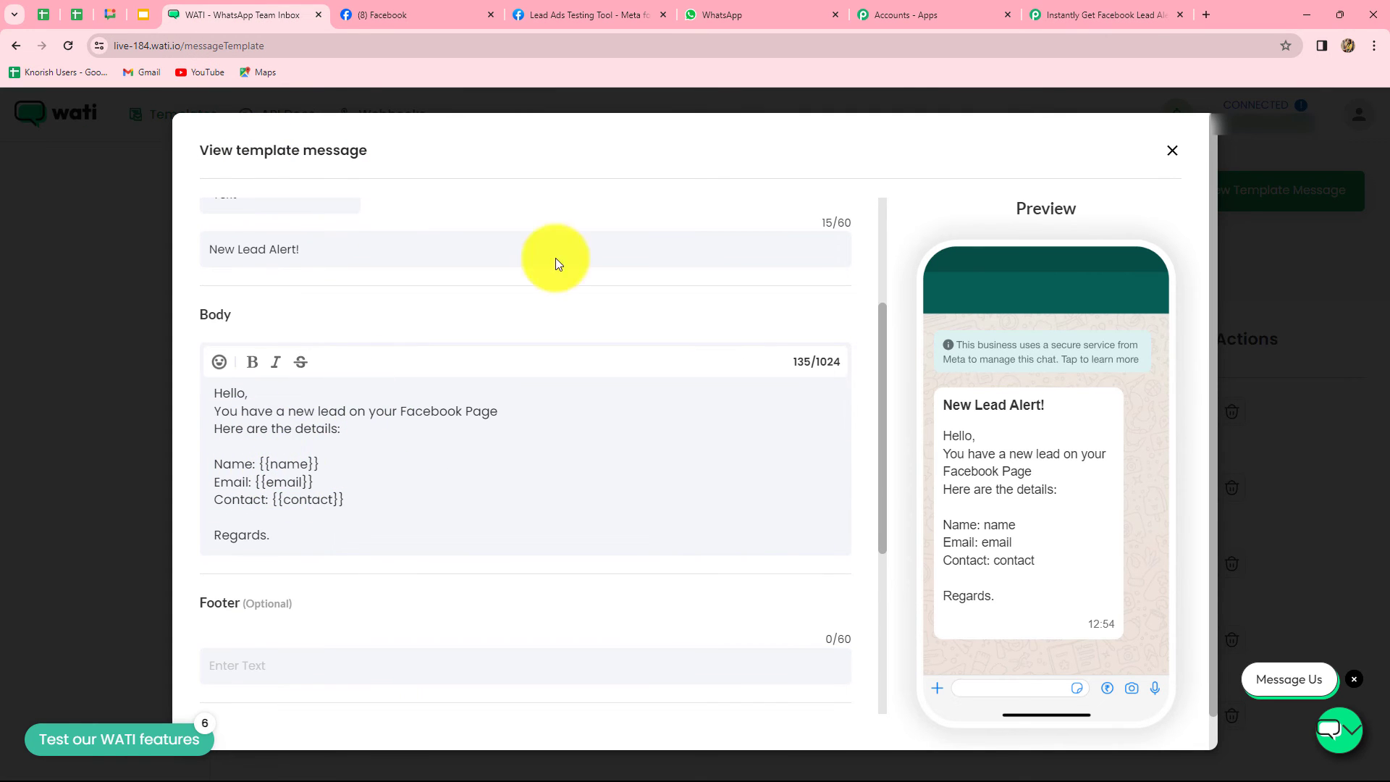
{"action": "left_click", "coordinate": [1056, 20]}
{"action": "type", "text": "name\": \"name\", \"value\": \"blue\" }"}
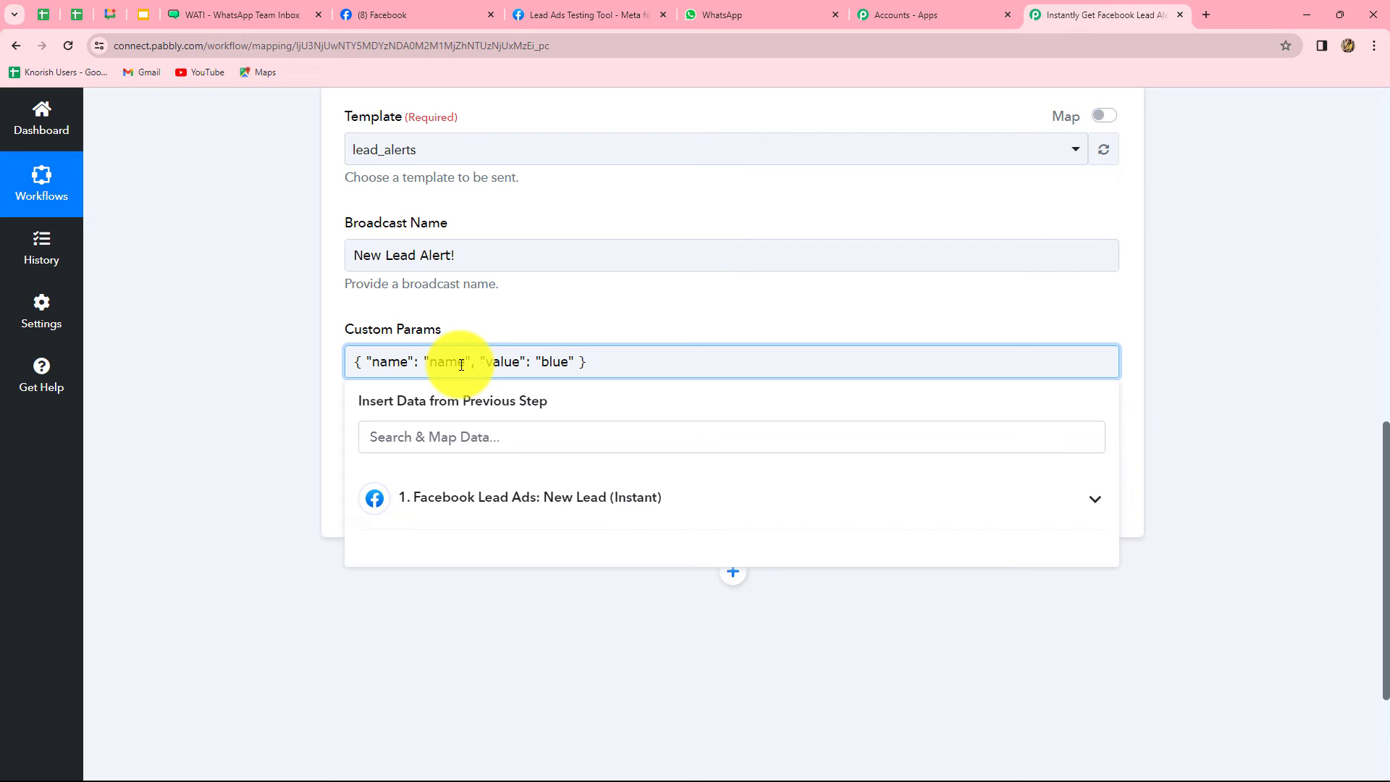
{"action": "left_click", "coordinate": [271, 398]}
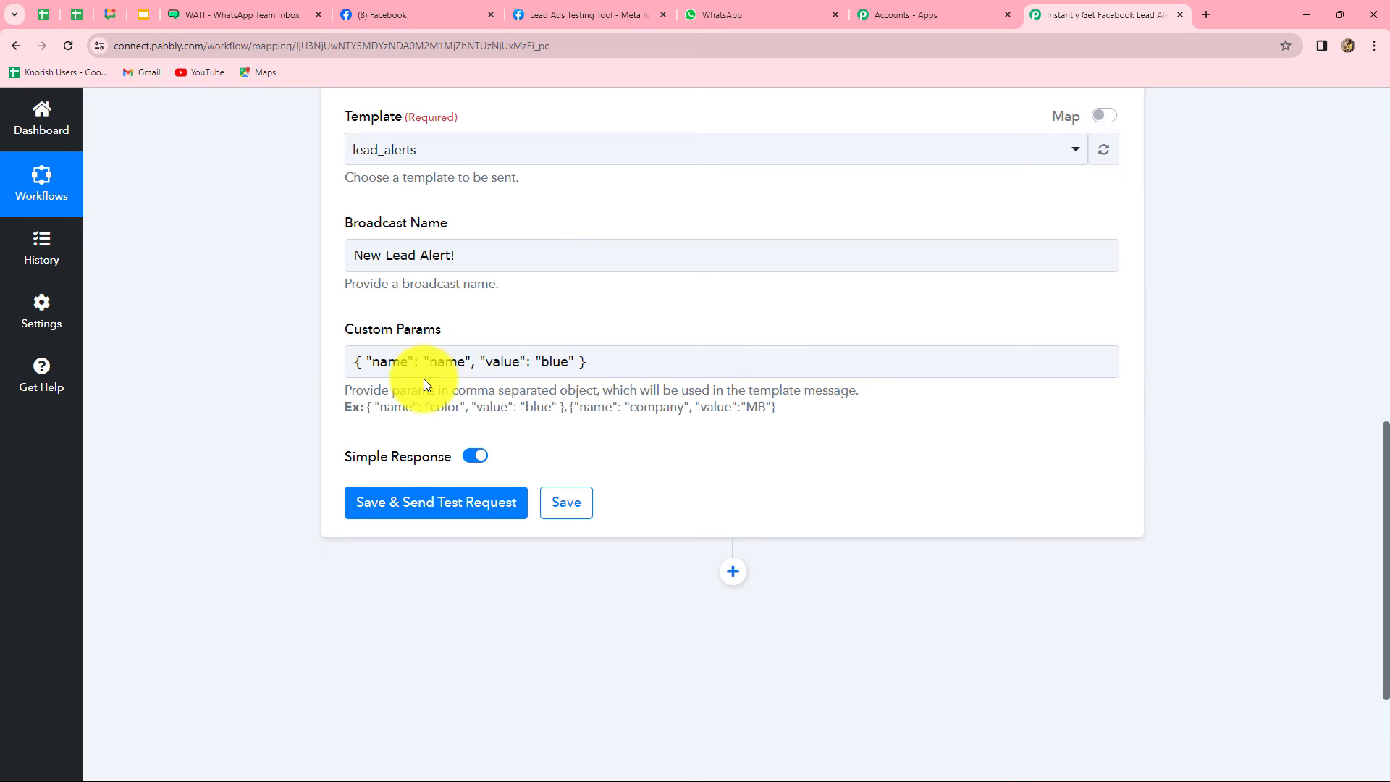
Replace the placeholder value 'blue' with the Facebook lead's Full Name field
{"action": "double_click", "coordinate": [554, 362]}
{"action": "key", "text": "BackSpace"}
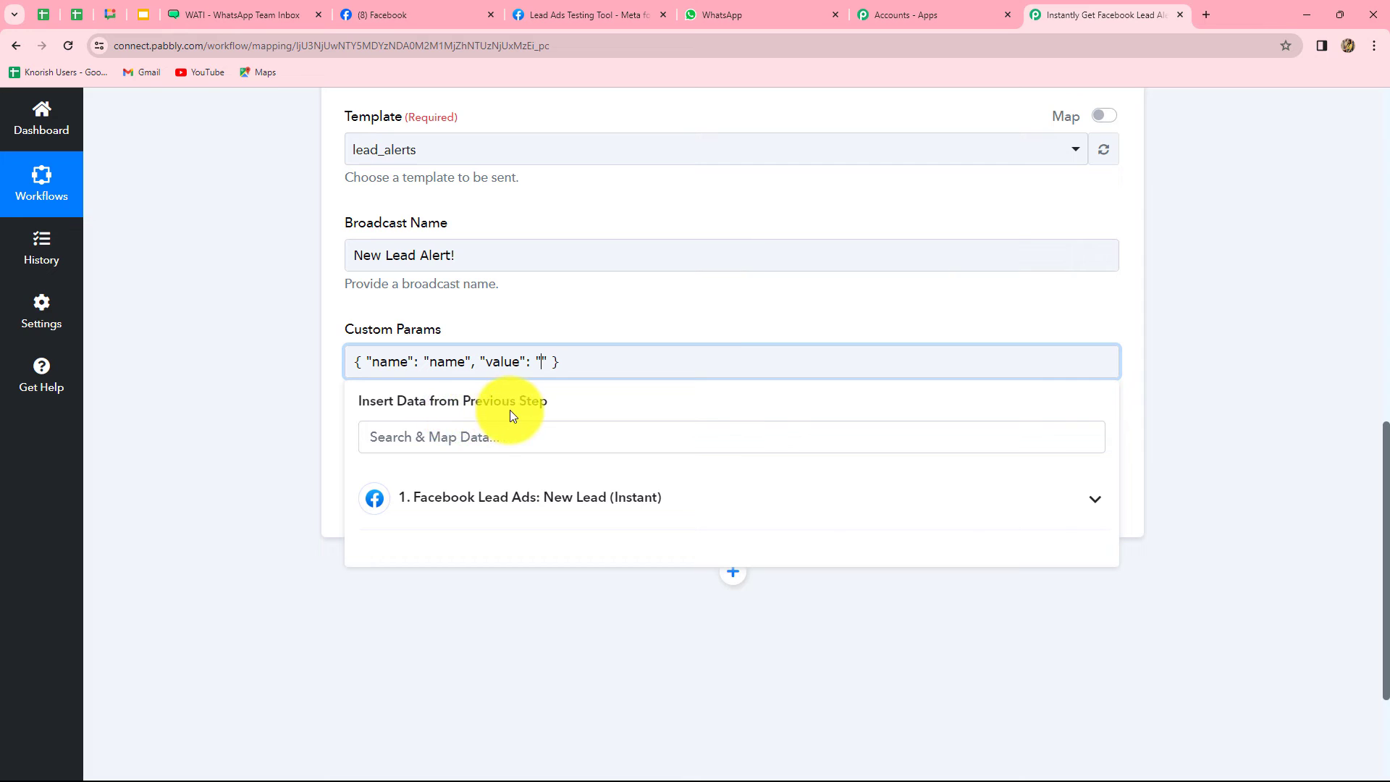
{"action": "left_click", "coordinate": [508, 498]}
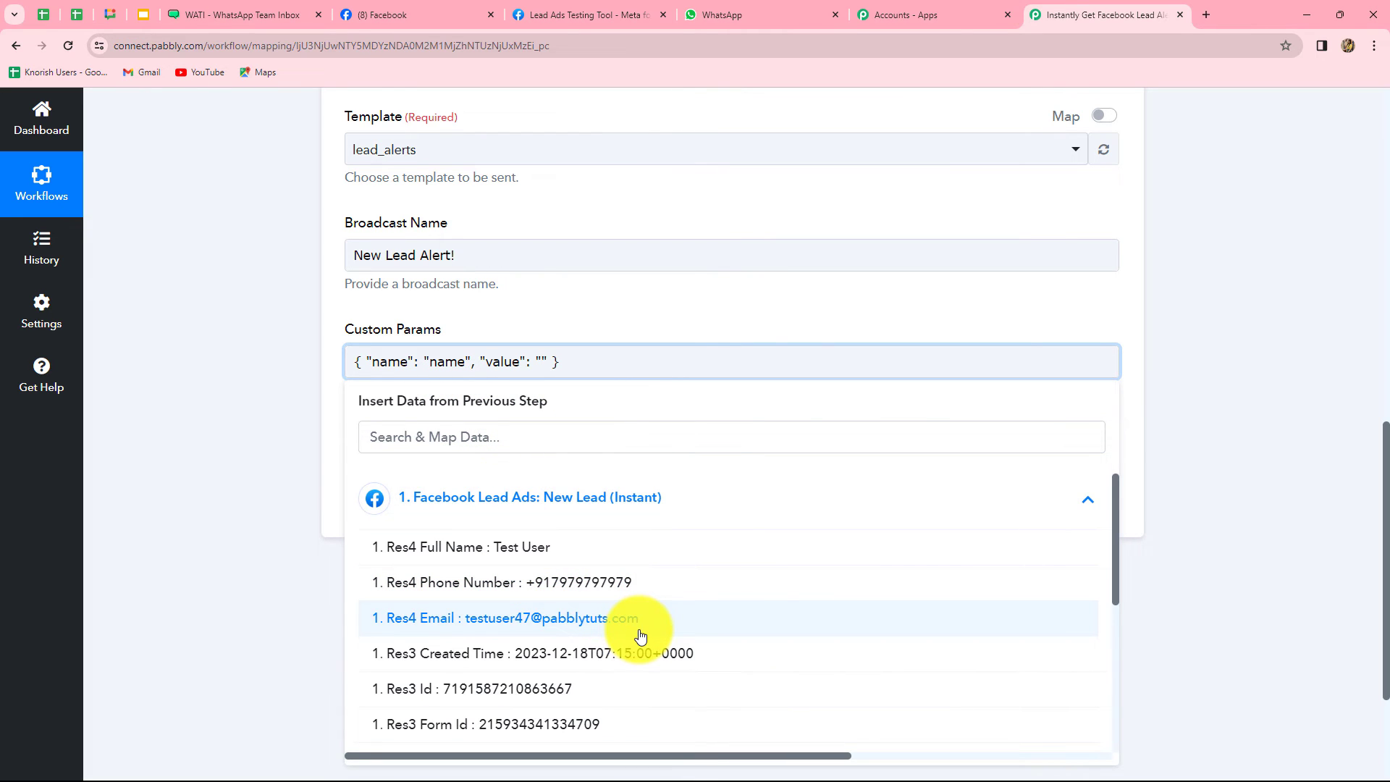
{"action": "scroll", "coordinate": [641, 635], "scroll_direction": "down", "scroll_amount": 3}
{"action": "scroll", "coordinate": [637, 637], "scroll_direction": "up", "scroll_amount": 3}
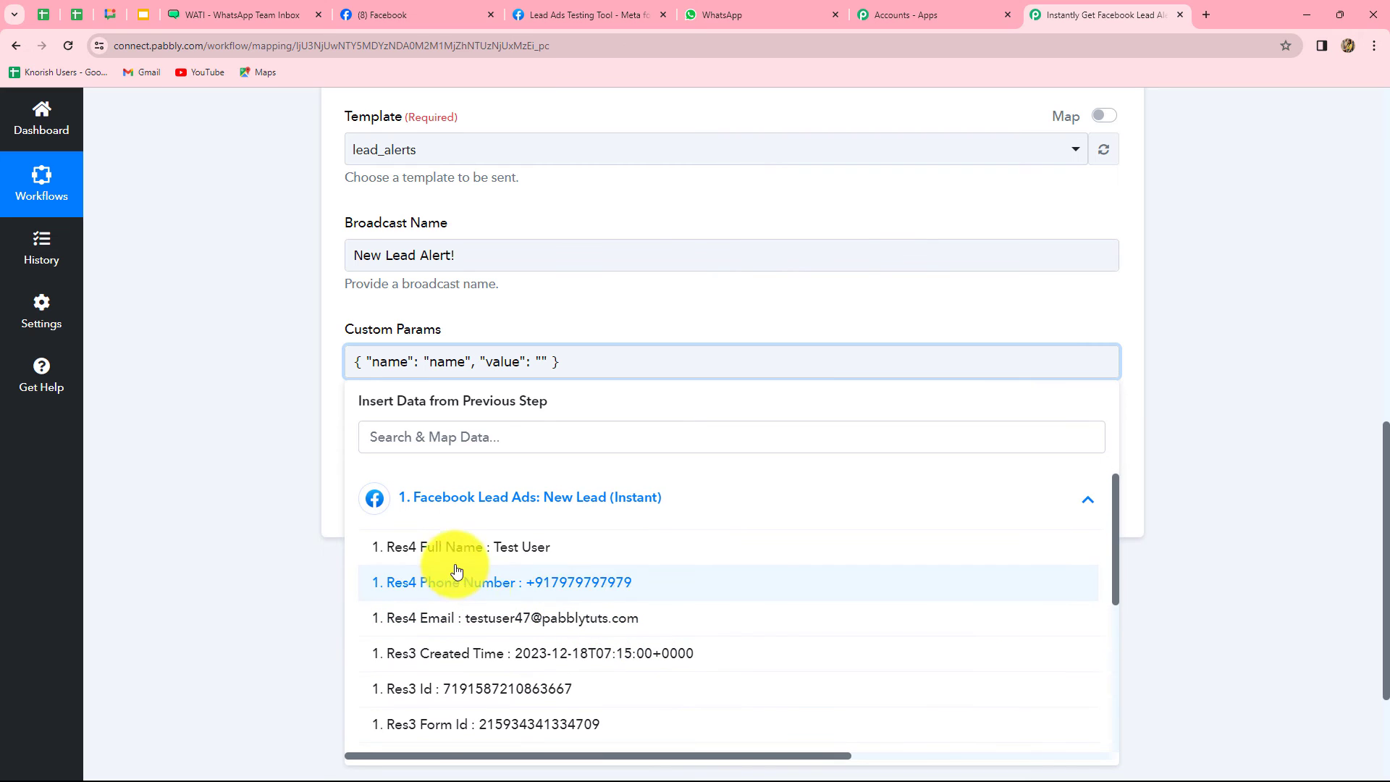
{"action": "left_click", "coordinate": [526, 550]}
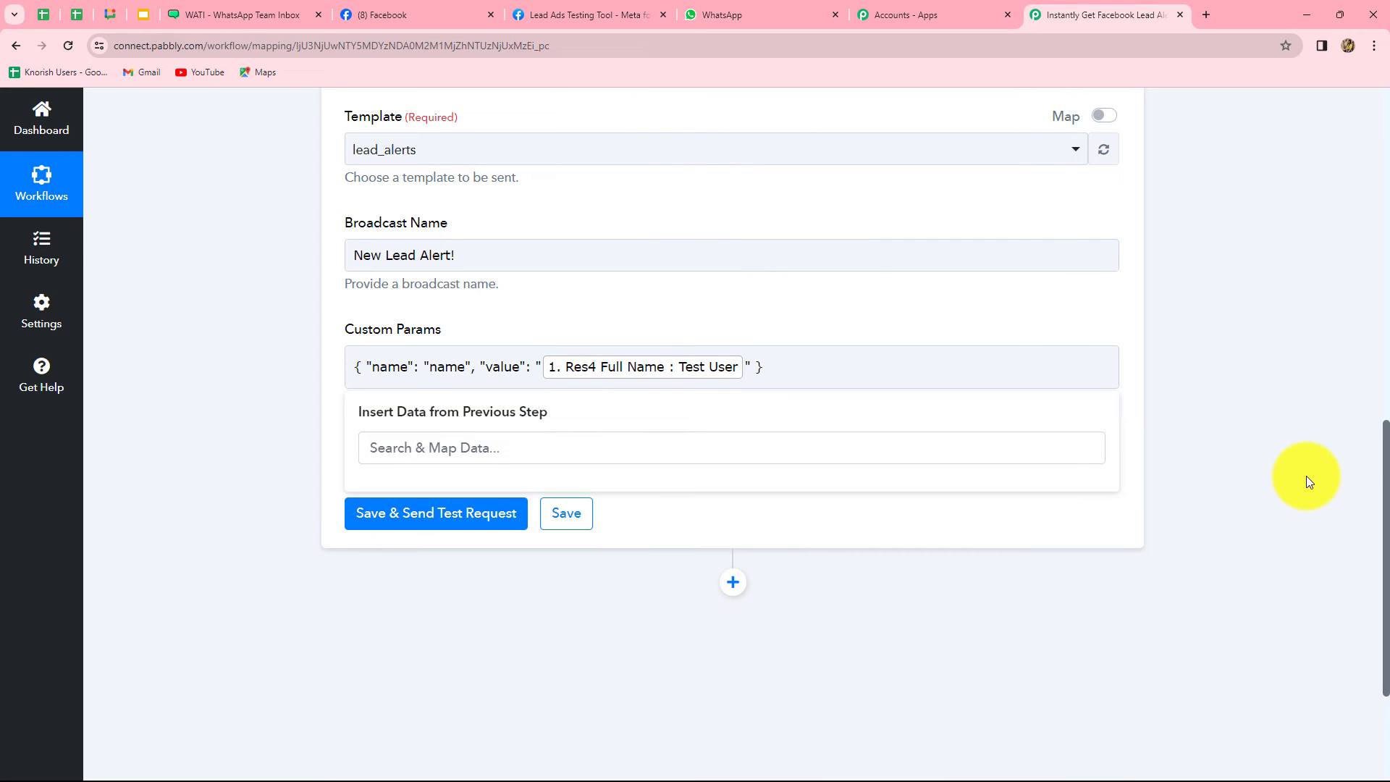
{"action": "left_click", "coordinate": [1309, 481]}
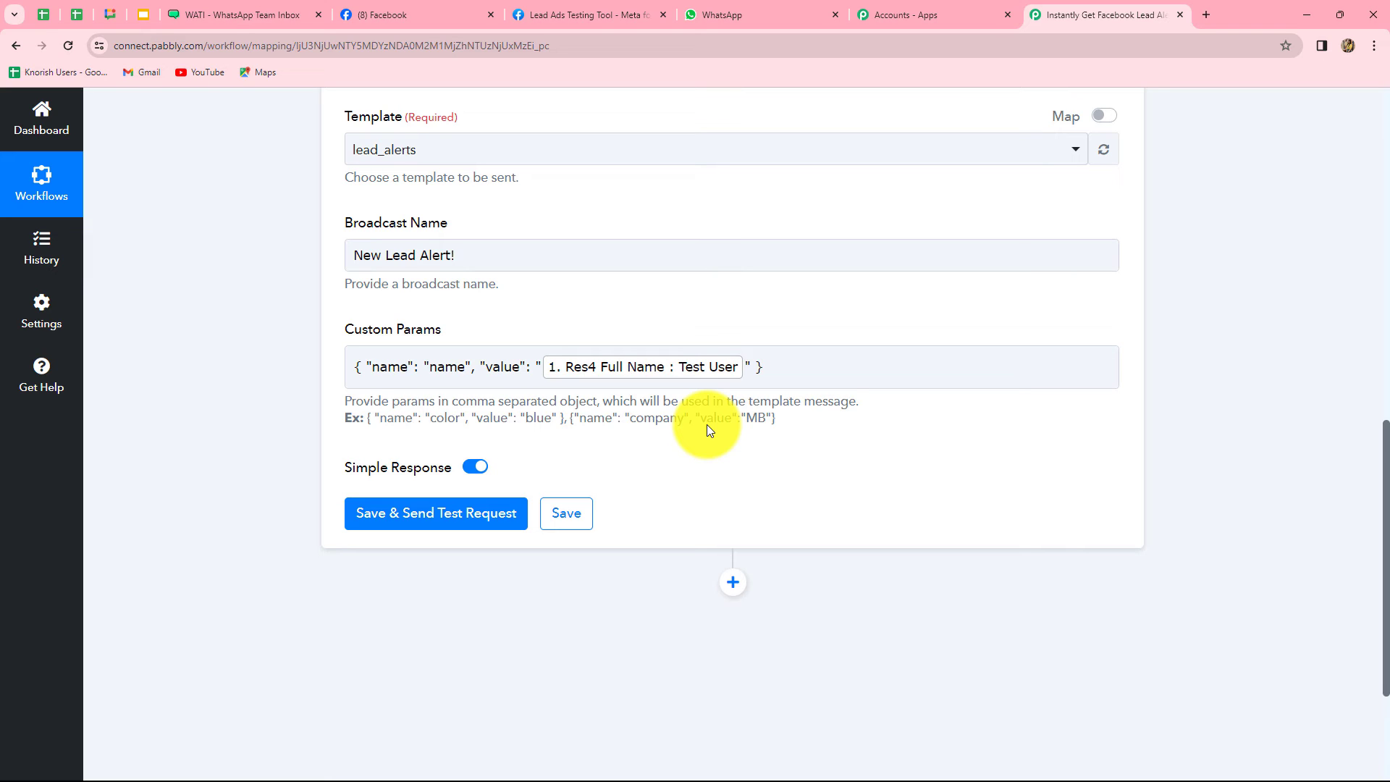
{"action": "left_click", "coordinate": [272, 16]}
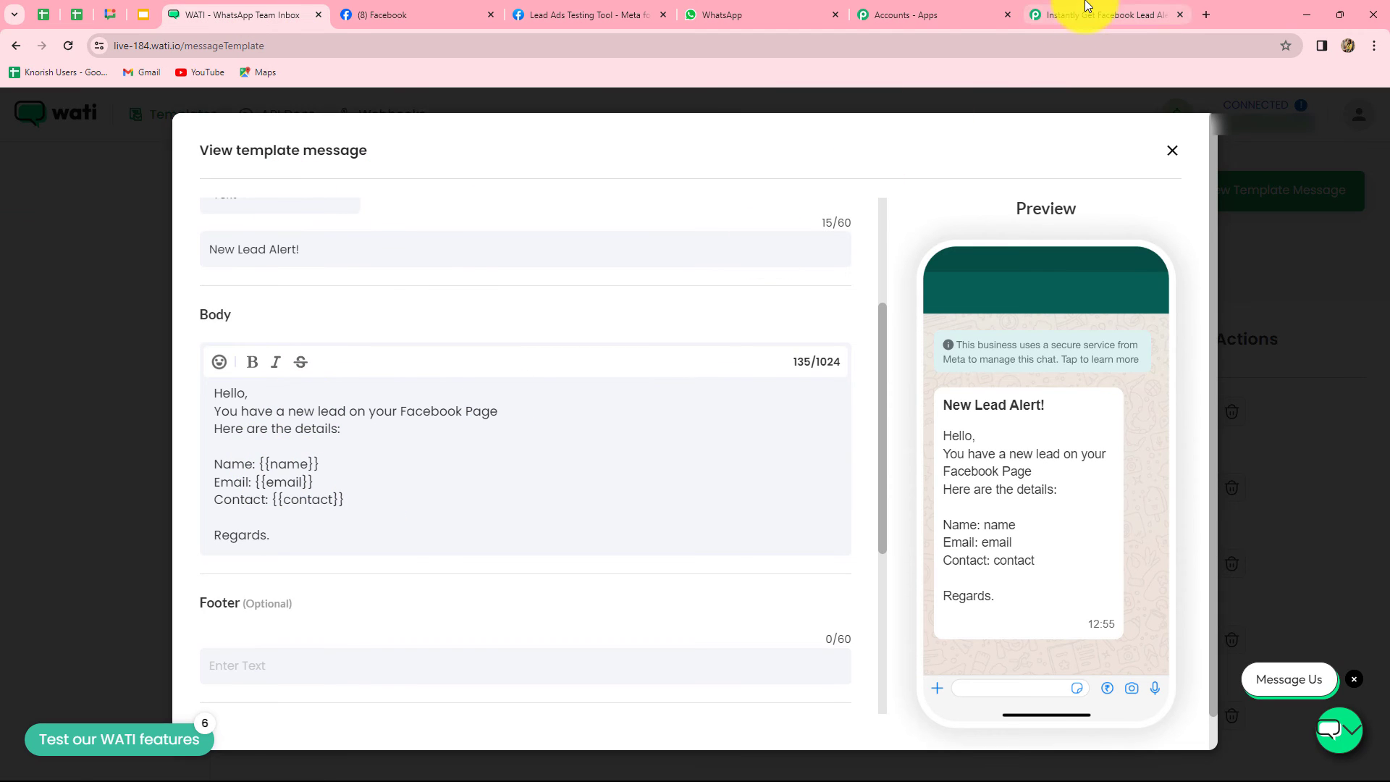
Add an 'email' parameter to Custom Params, mapped to the lead's Email field
{"action": "left_click", "coordinate": [1086, 9]}
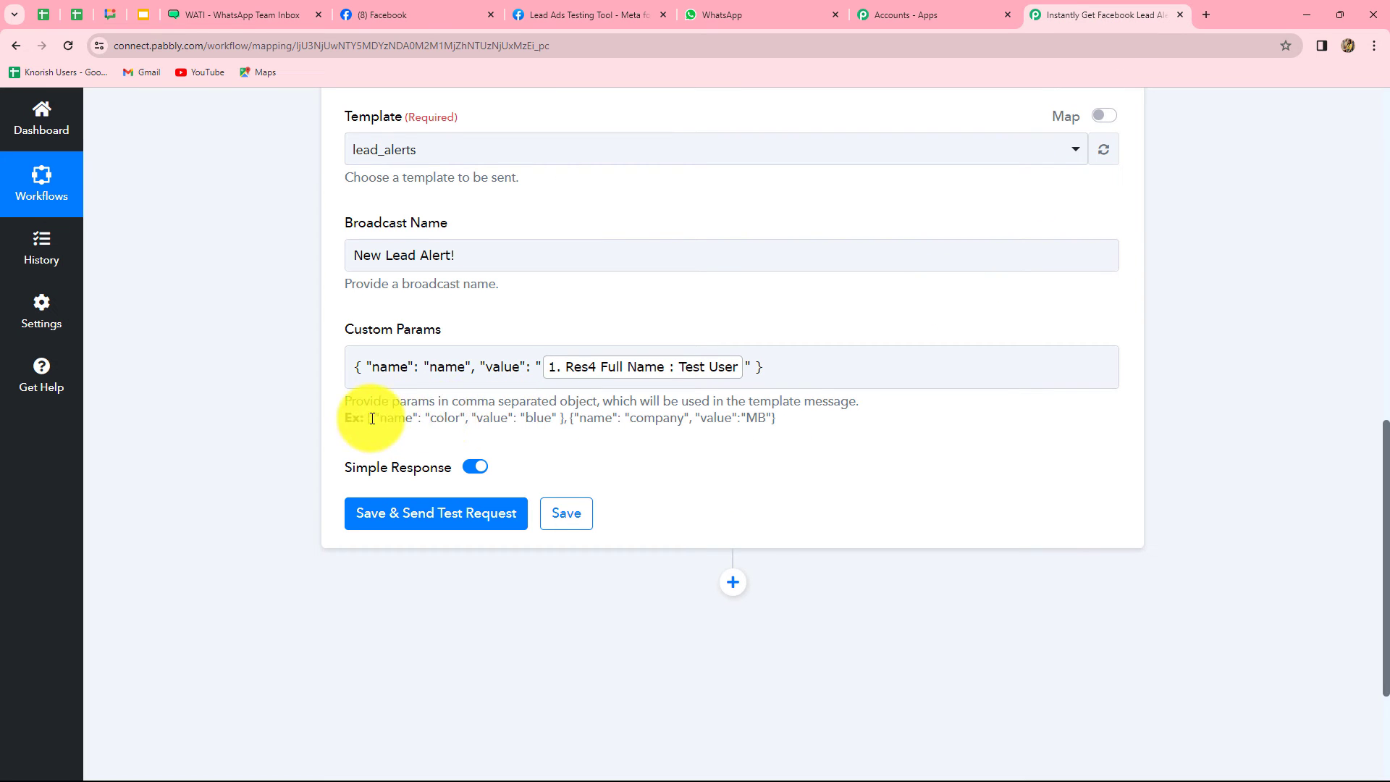
{"action": "left_click_drag", "start_coordinate": [364, 418], "coordinate": [566, 422]}
{"action": "key", "text": "ctrl+c"}
{"action": "left_click", "coordinate": [767, 375]}
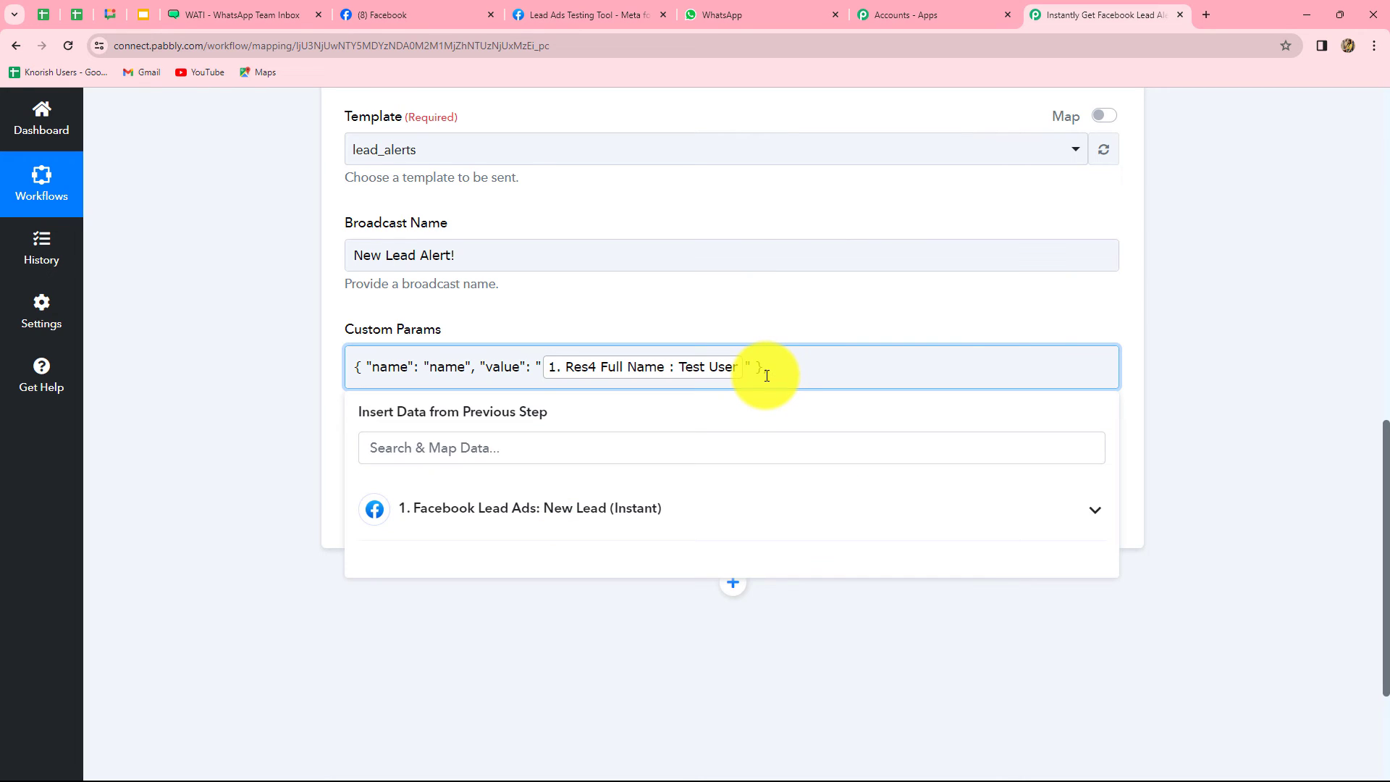
{"action": "key", "text": "ctrl+v"}
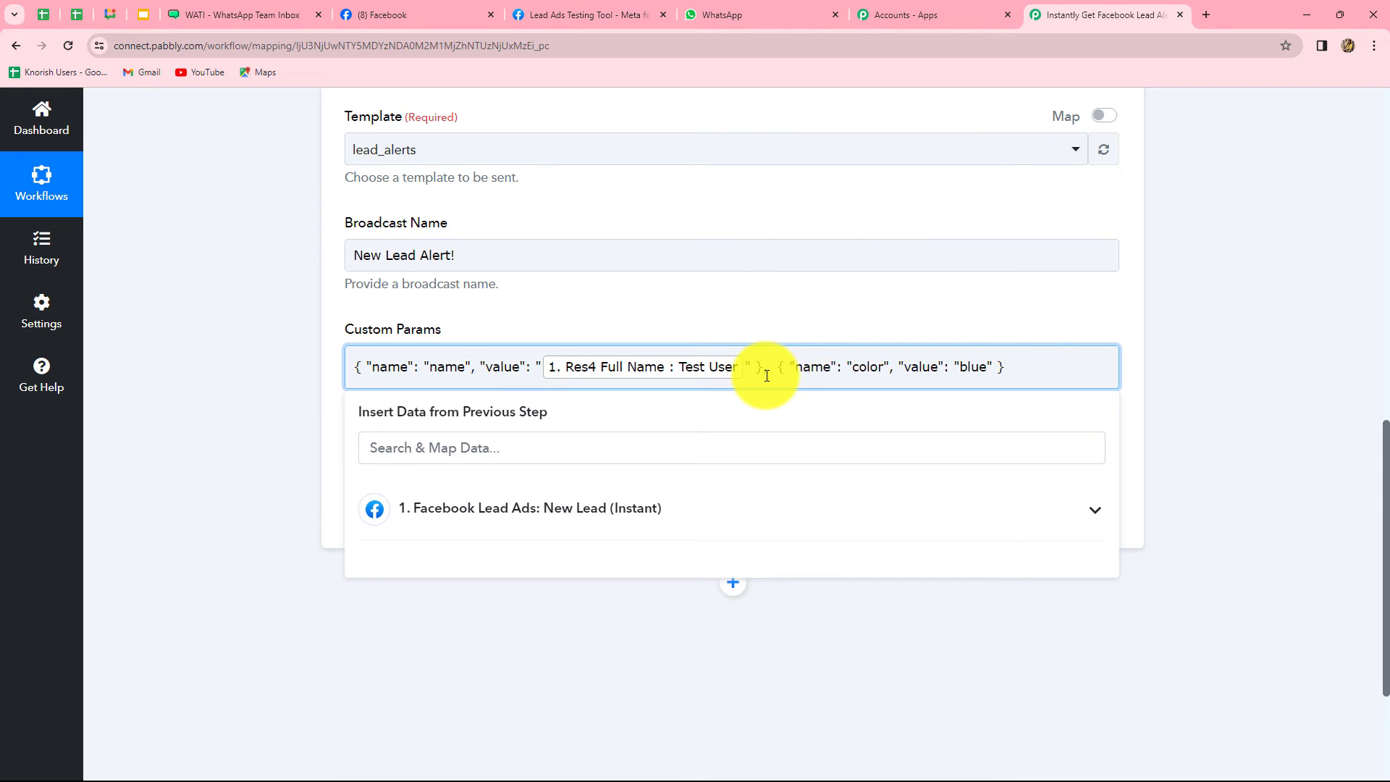
{"action": "double_click", "coordinate": [876, 367]}
{"action": "key", "text": "BackSpace"}
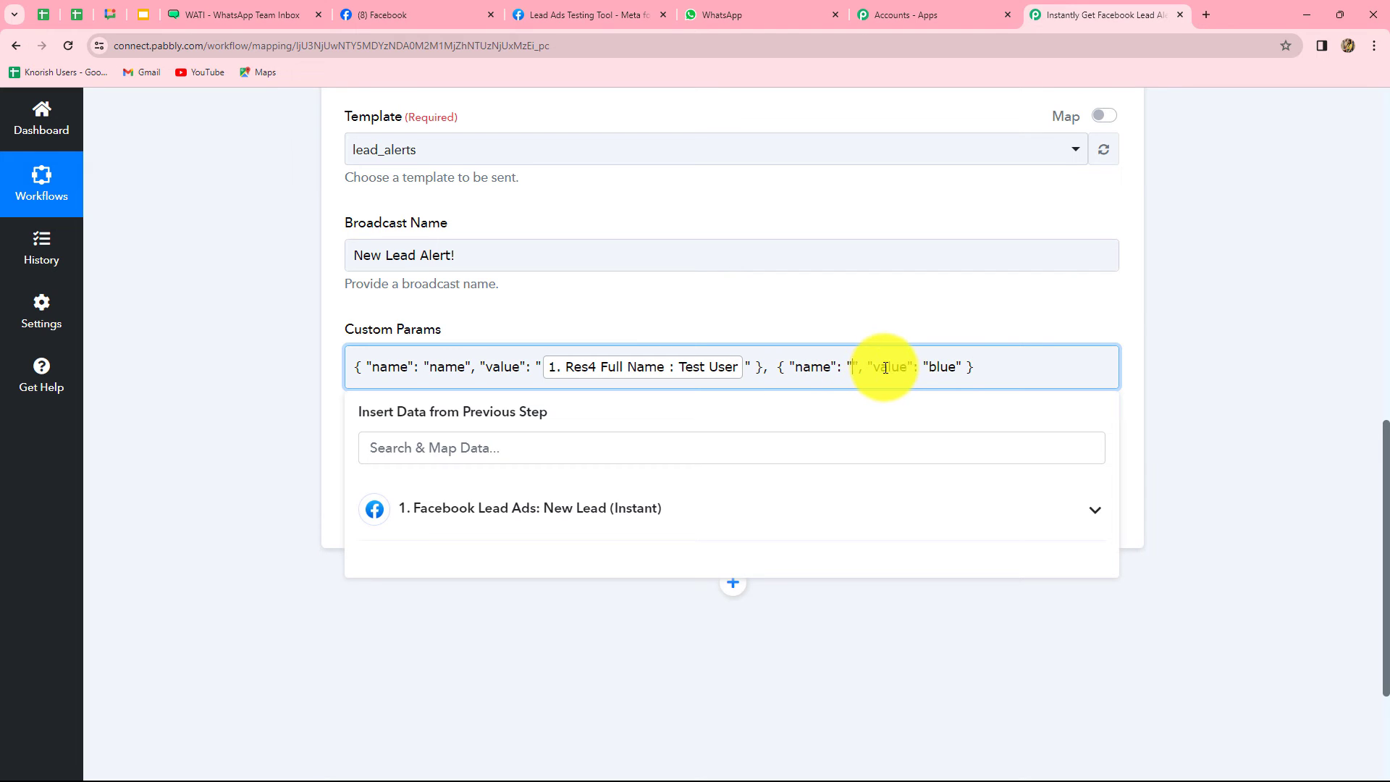
{"action": "type", "text": "email"}
{"action": "left_click", "coordinate": [992, 366]}
{"action": "key", "text": "BackSpace"}
{"action": "key", "text": "BackSpace"}
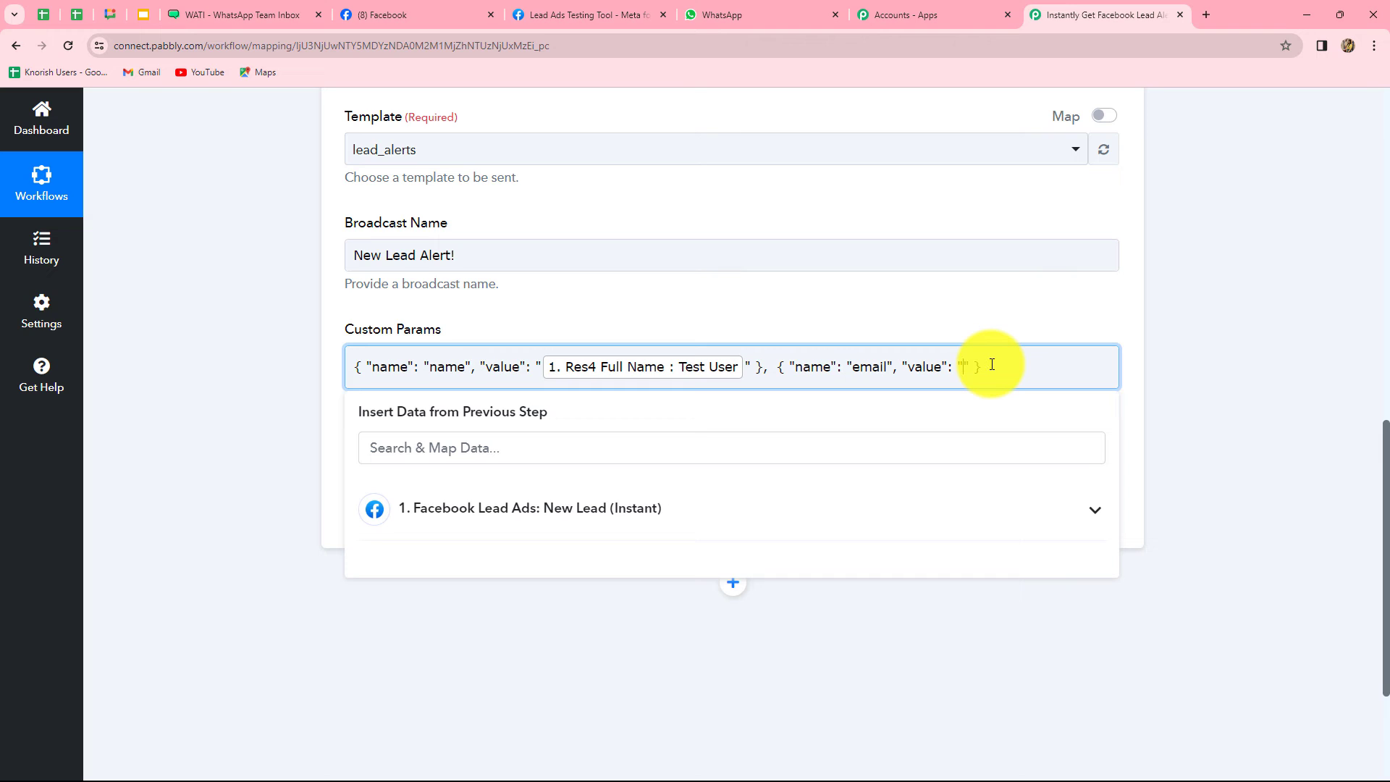
{"action": "left_click", "coordinate": [686, 499]}
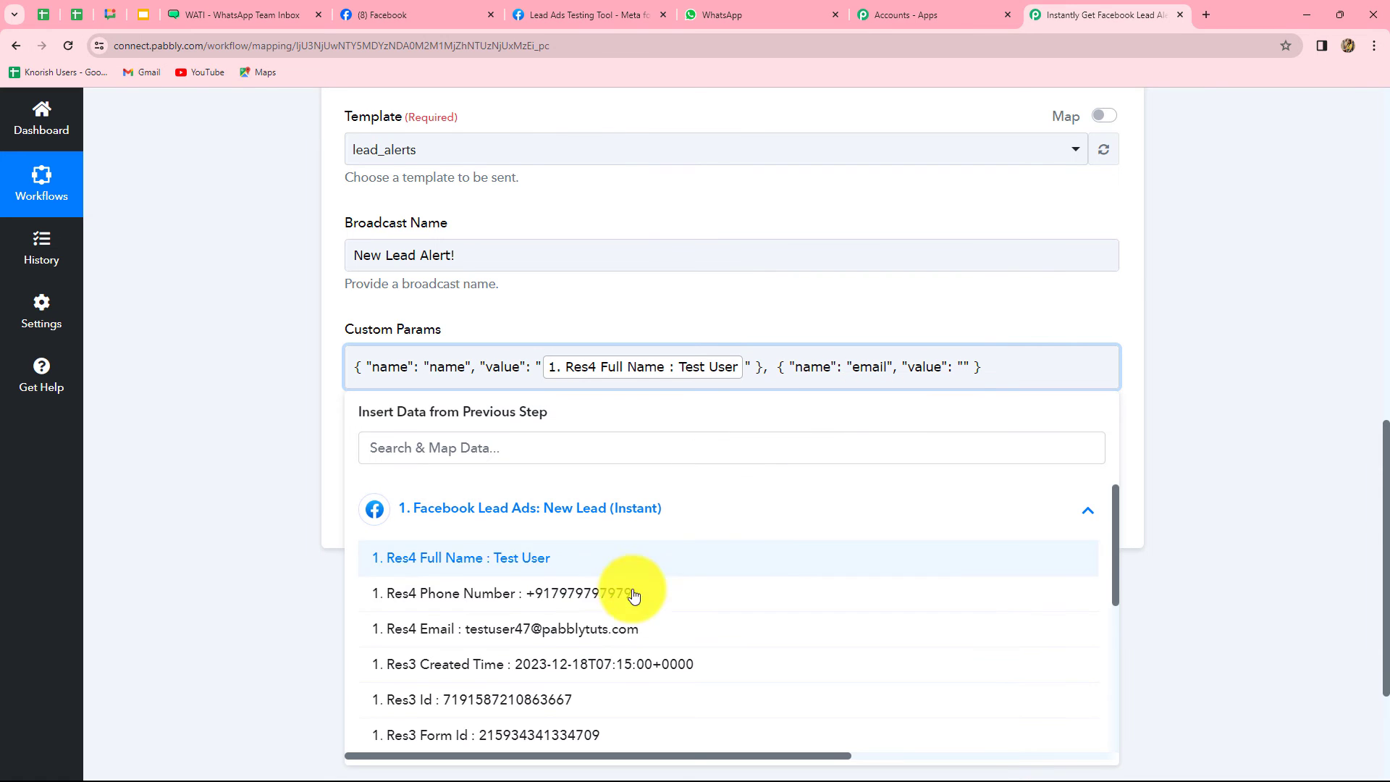
{"action": "left_click", "coordinate": [596, 627]}
{"action": "left_click", "coordinate": [669, 399]}
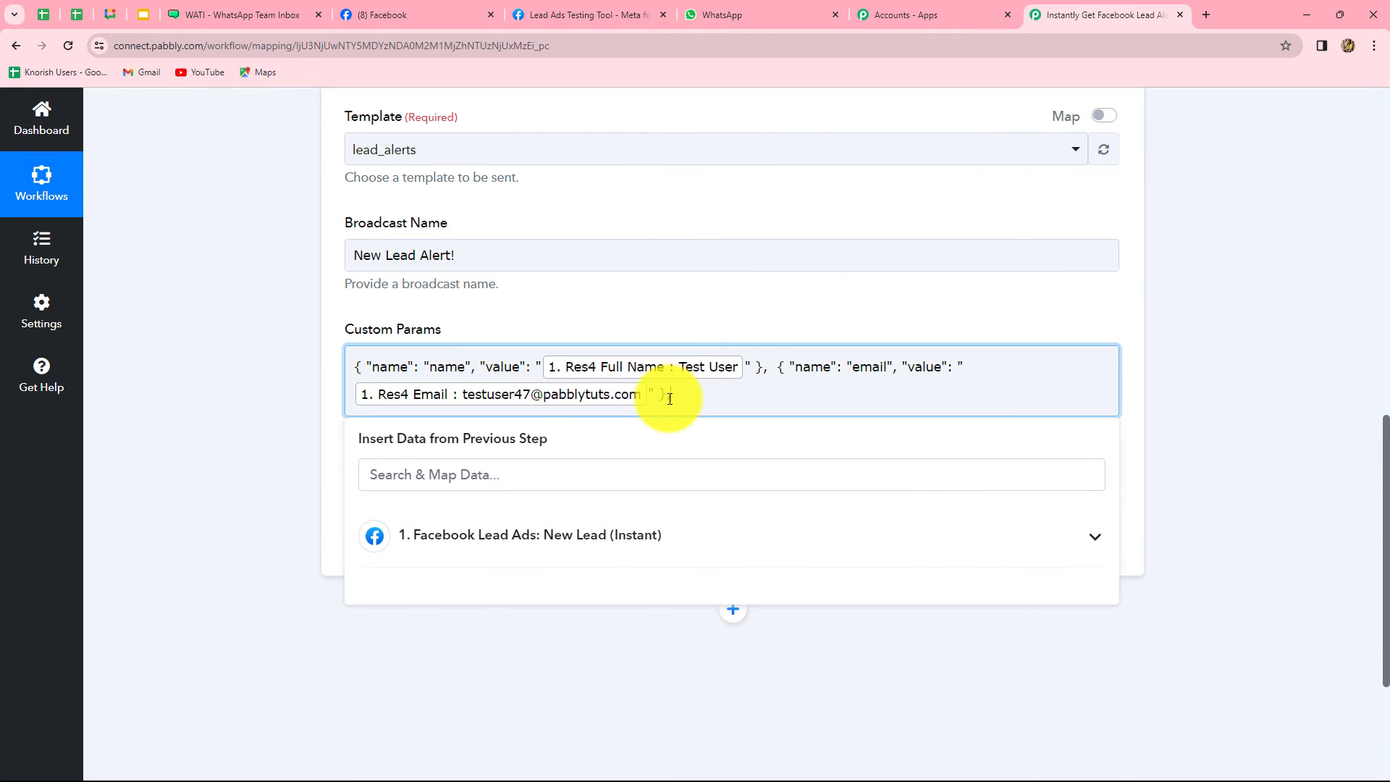
{"action": "left_click", "coordinate": [259, 451]}
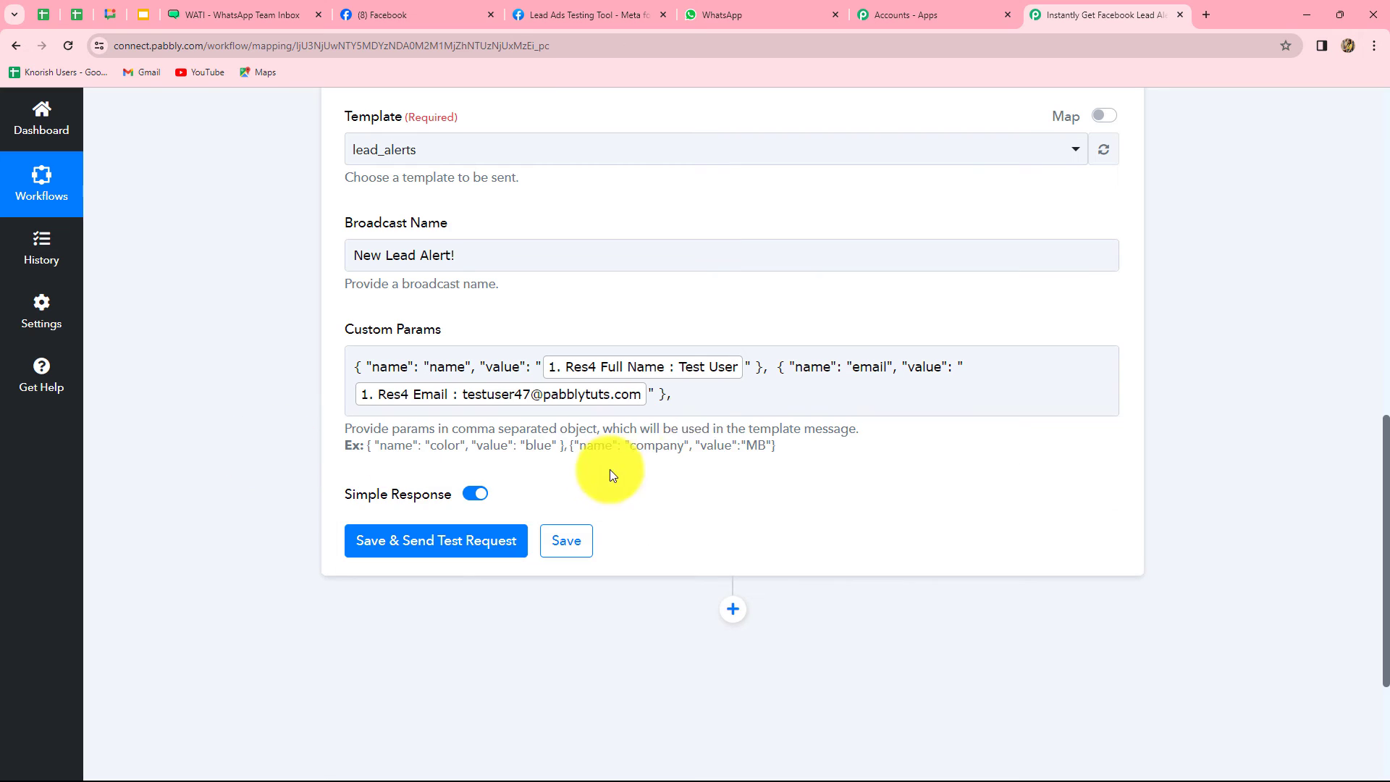
Add a 'contact' parameter, mapped to the lead's Phone Number field
{"action": "left_click", "coordinate": [701, 397]}
{"action": "type", "text": "{ \"name\": \"color\", \"value\": \"blue\" }"}
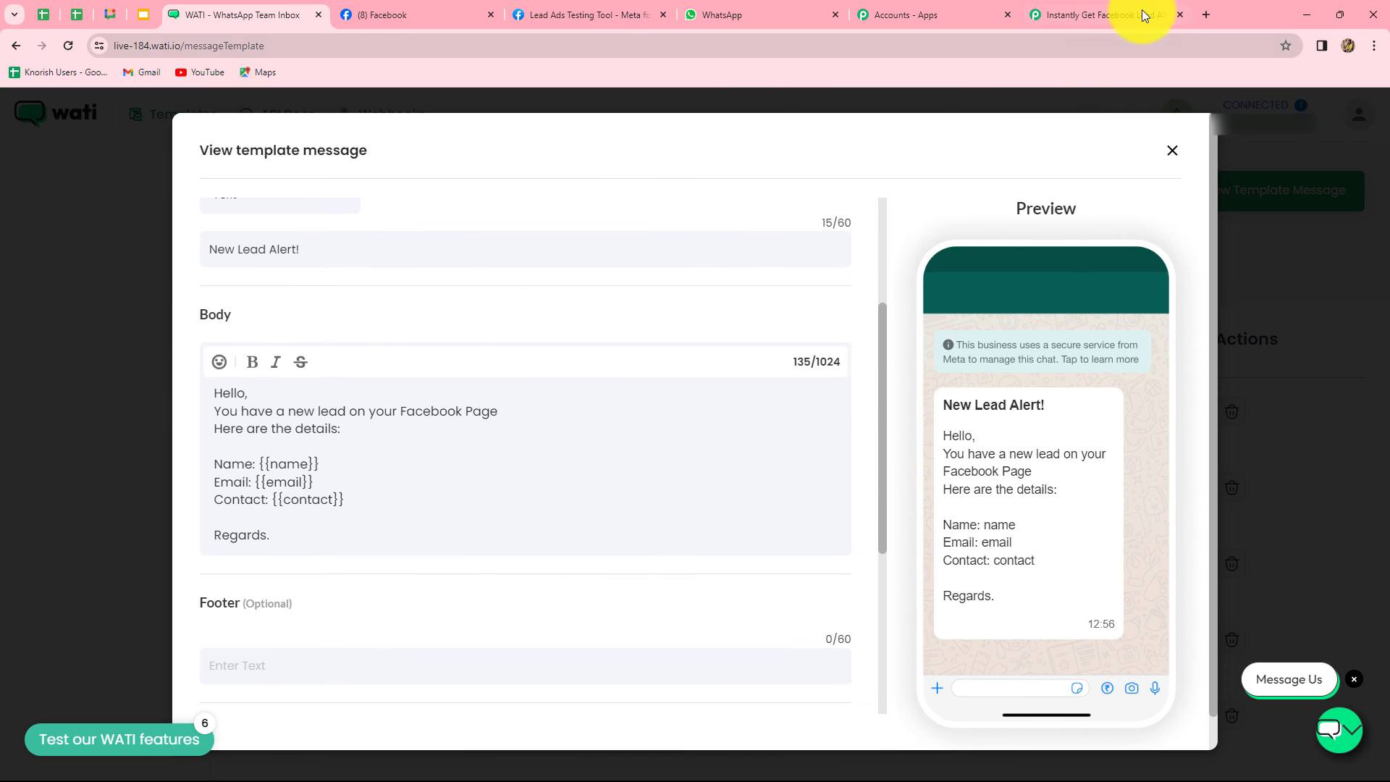
{"action": "left_click", "coordinate": [1141, 11]}
{"action": "double_click", "coordinate": [779, 395]}
{"action": "type", "text": "contact"}
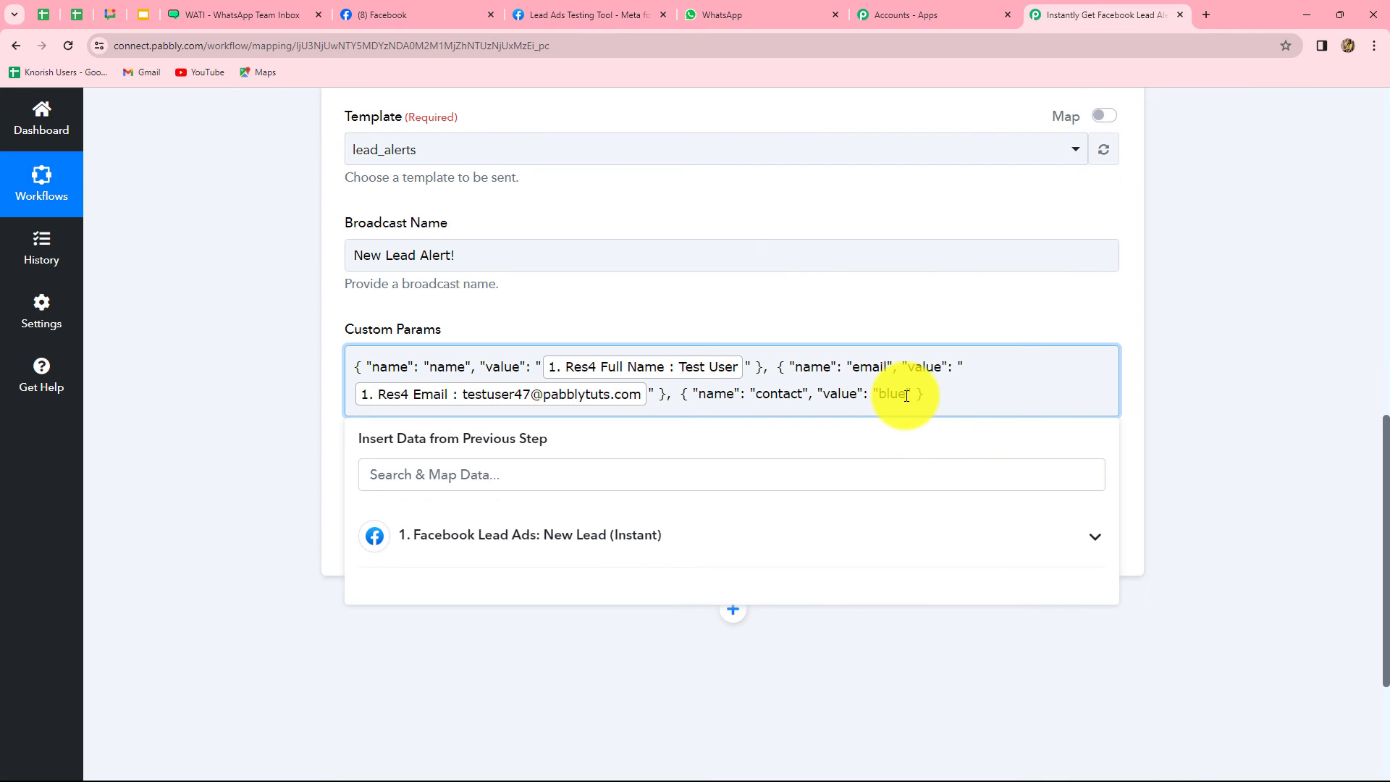
{"action": "left_click", "coordinate": [906, 395]}
{"action": "key", "text": "BackSpace"}
{"action": "key", "text": "BackSpace"}
{"action": "key", "text": "BackSpace"}
{"action": "key", "text": "BackSpace"}
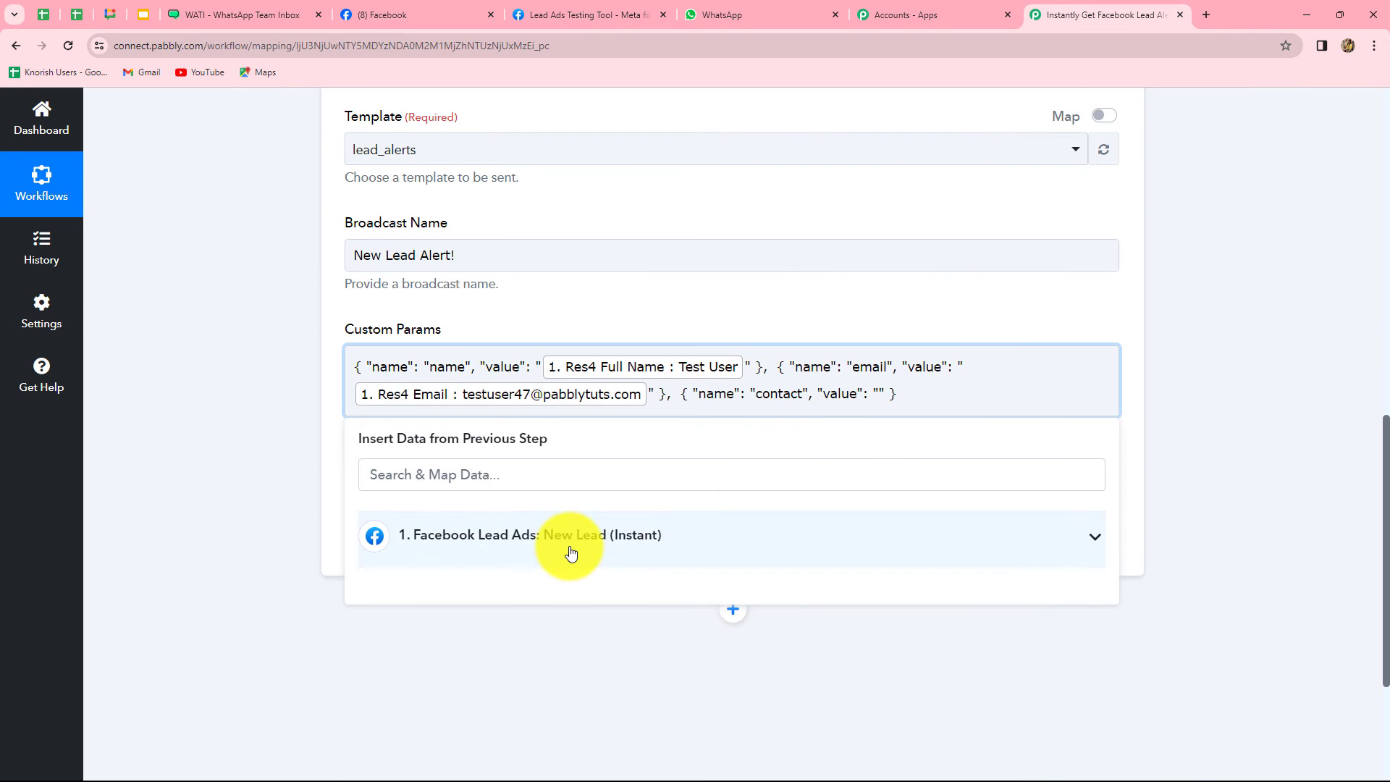
{"action": "left_click", "coordinate": [571, 539]}
{"action": "left_click", "coordinate": [560, 530]}
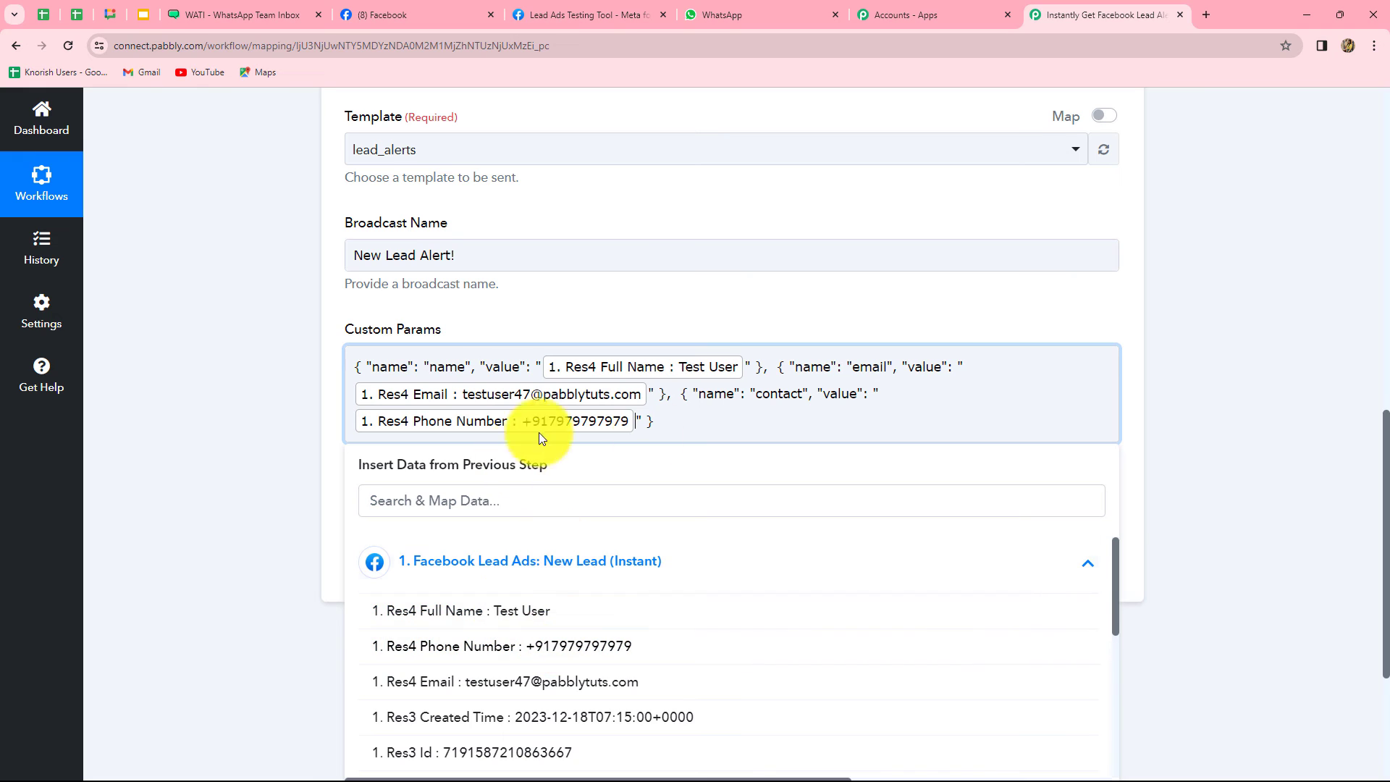
{"action": "left_click", "coordinate": [1256, 506]}
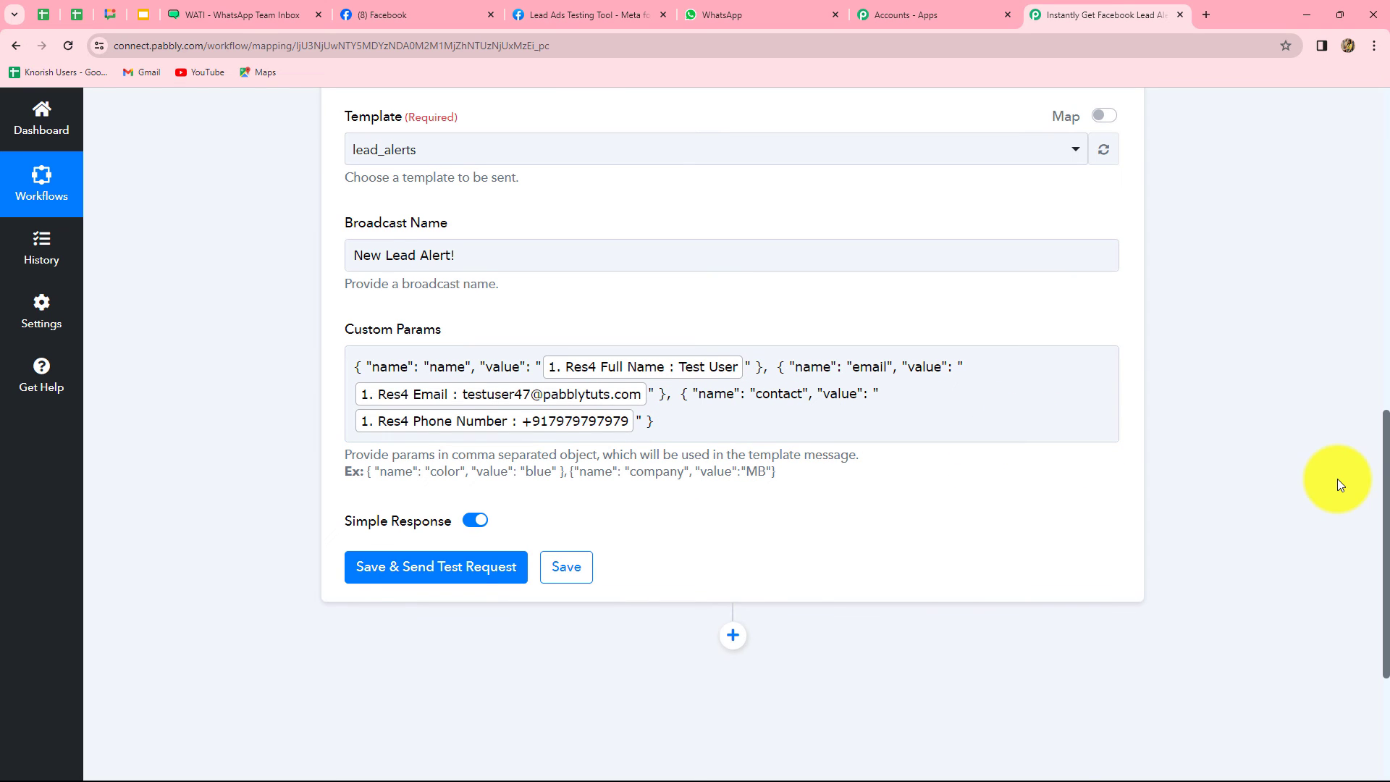
Save the WATI step and send a test request, then review the response values
{"action": "scroll", "coordinate": [1336, 479], "scroll_direction": "down", "scroll_amount": 2}
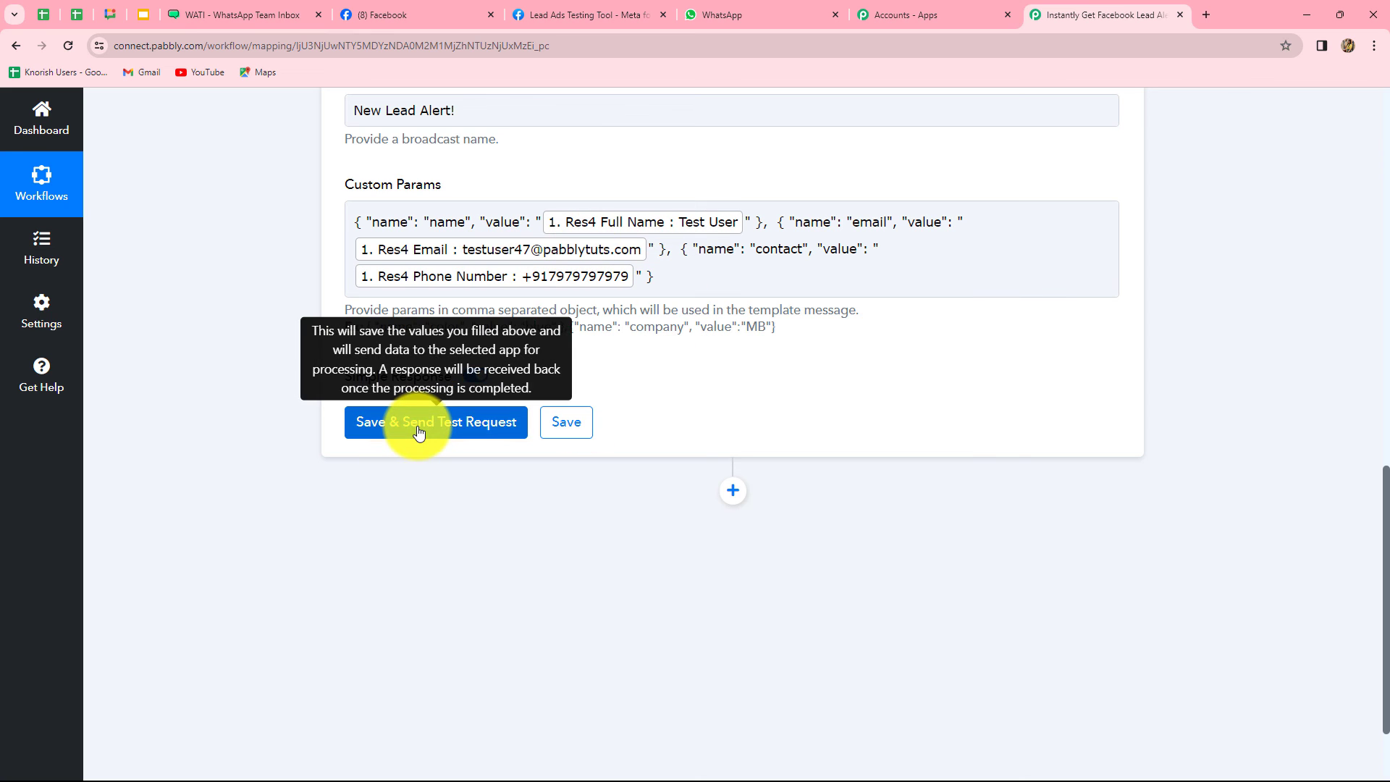
{"action": "left_click", "coordinate": [465, 425]}
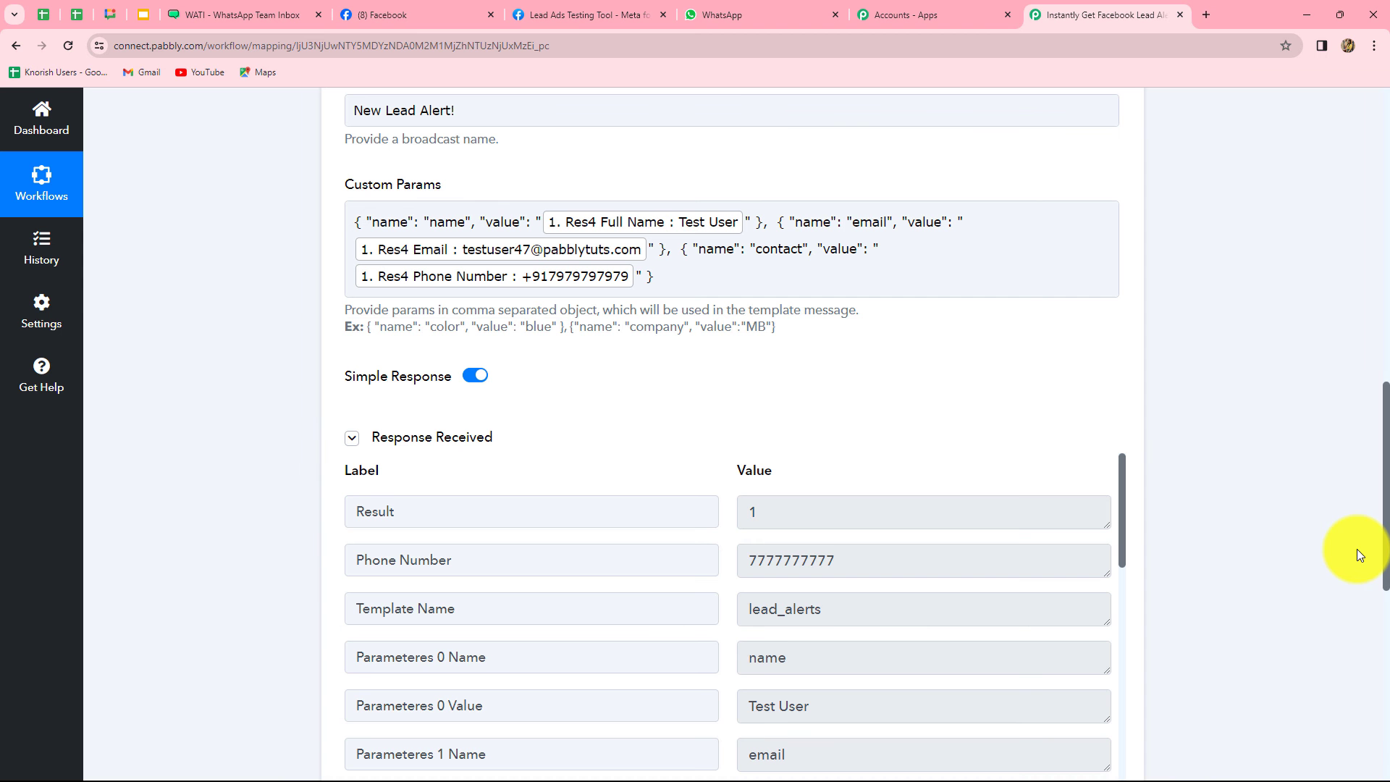
{"action": "scroll", "coordinate": [893, 565], "scroll_direction": "up", "scroll_amount": 2}
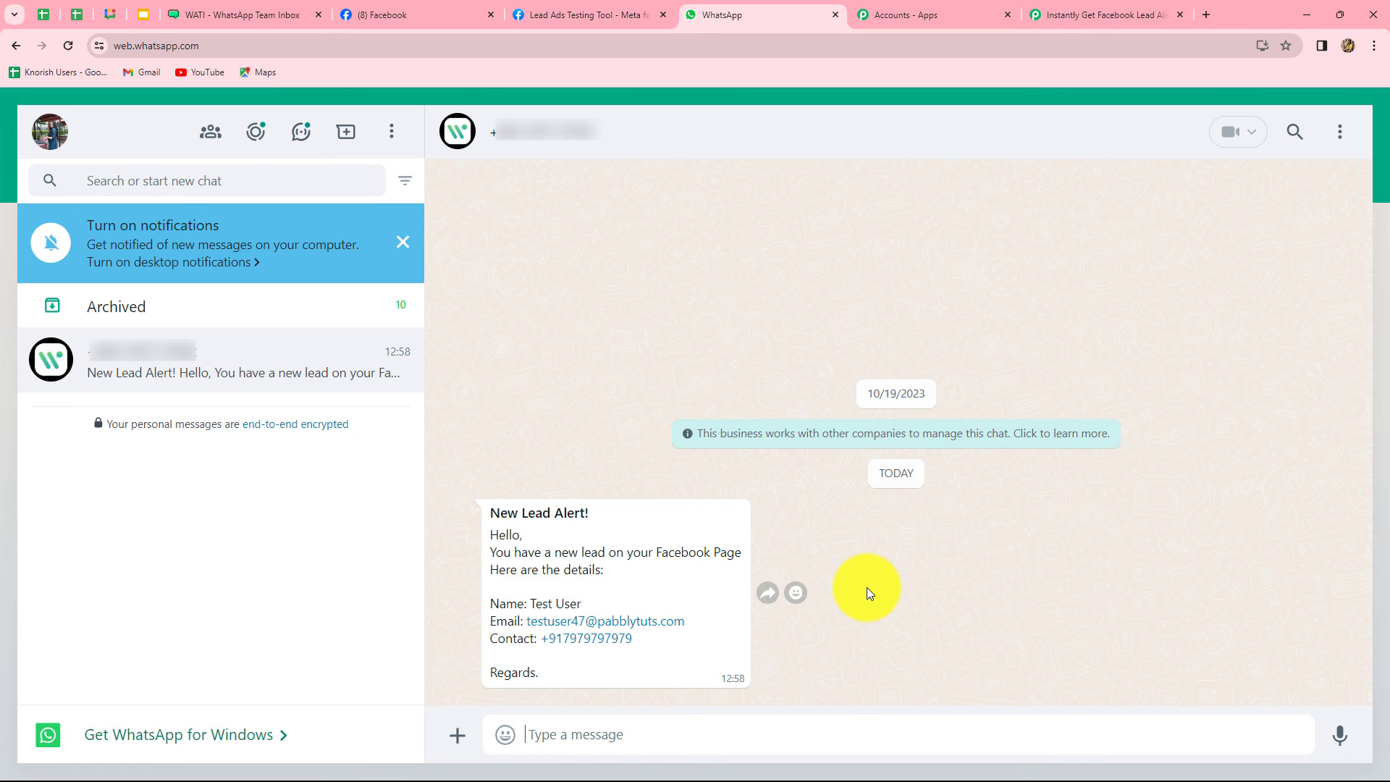
Return to the Pabbly workflow and collapse the WATI Send Template Message step
{"action": "left_click", "coordinate": [1090, 13]}
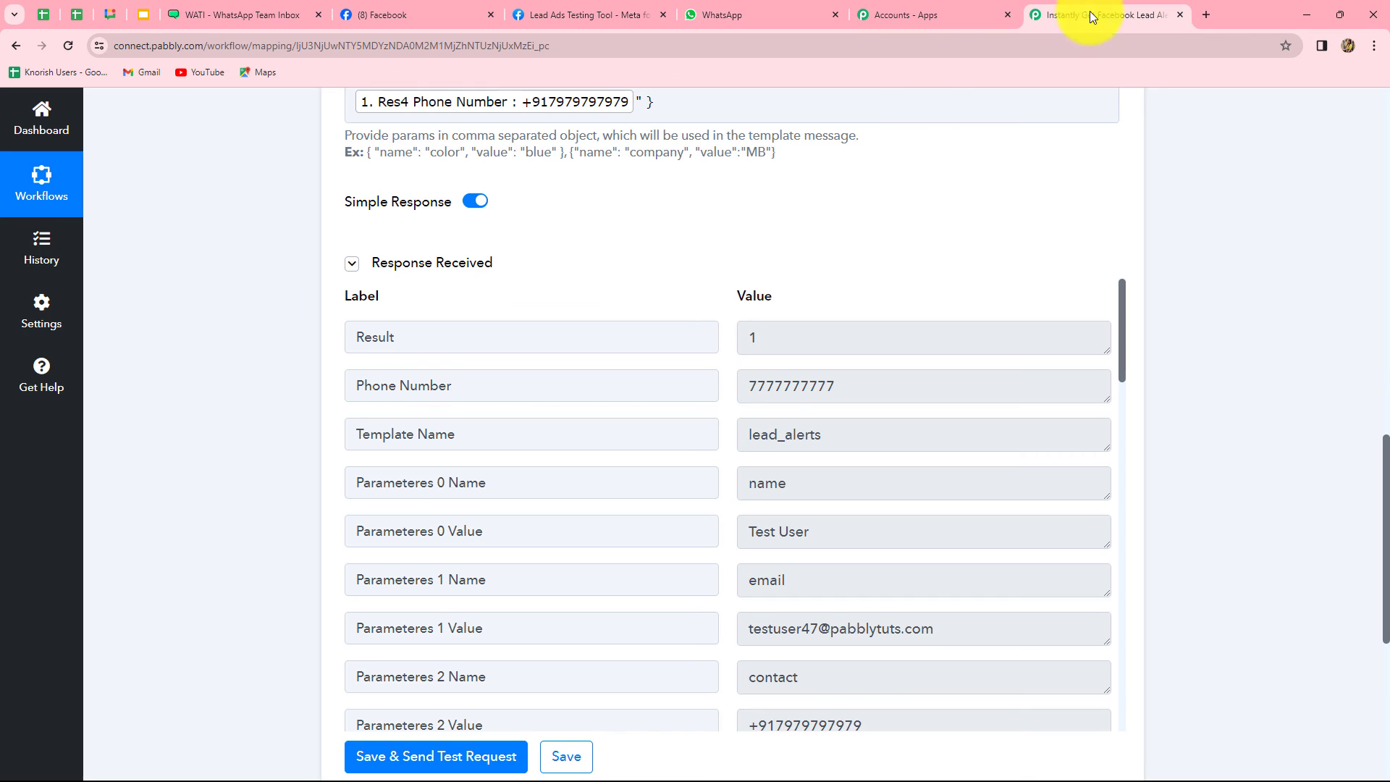
{"action": "scroll", "coordinate": [1319, 445], "scroll_direction": "up", "scroll_amount": 14}
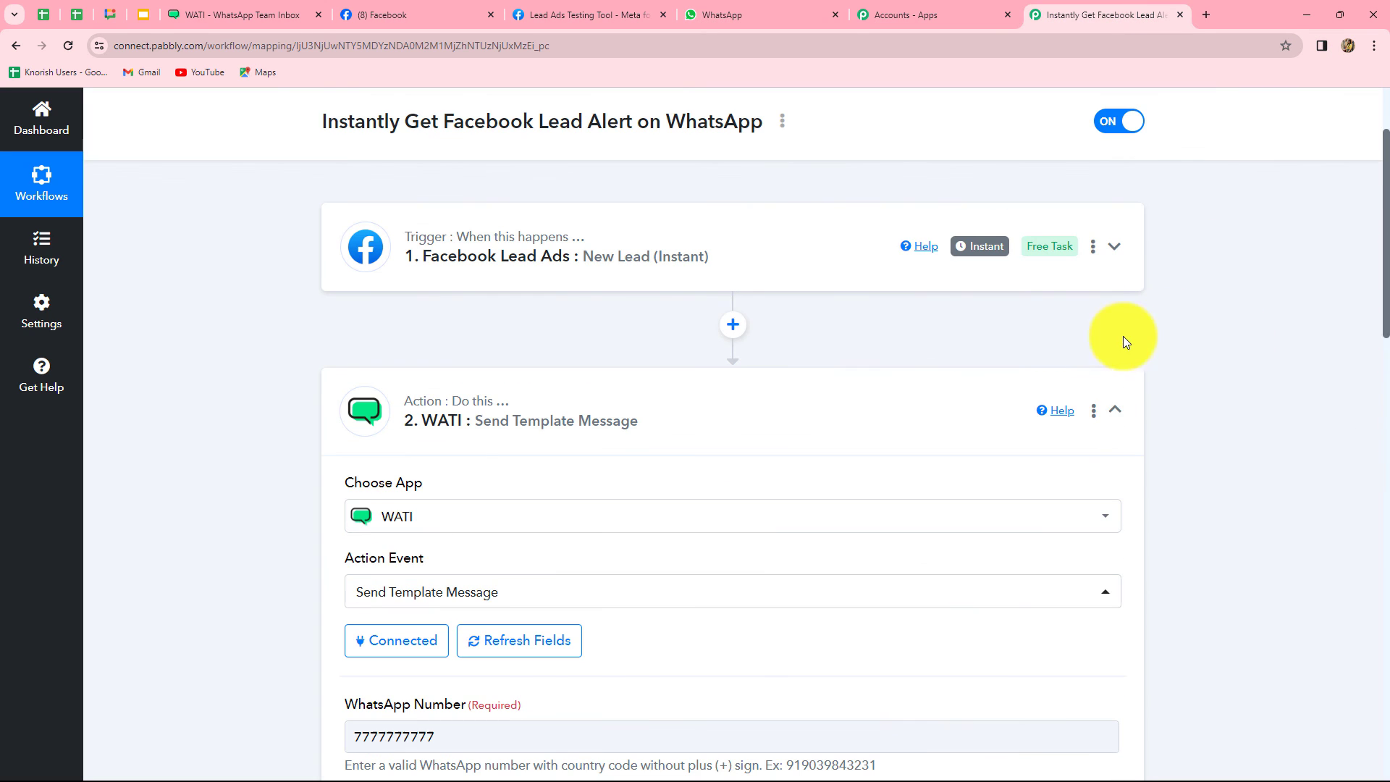
{"action": "left_click", "coordinate": [1115, 411]}
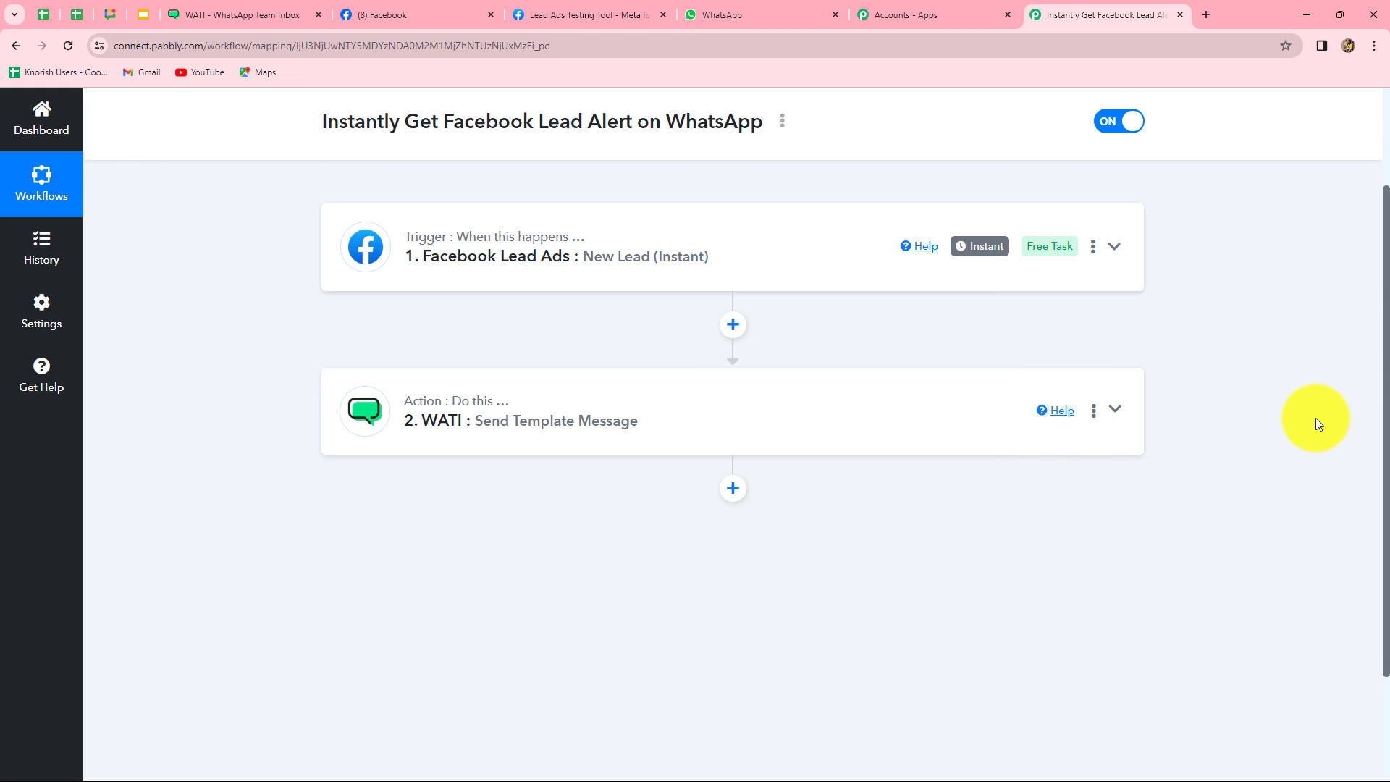